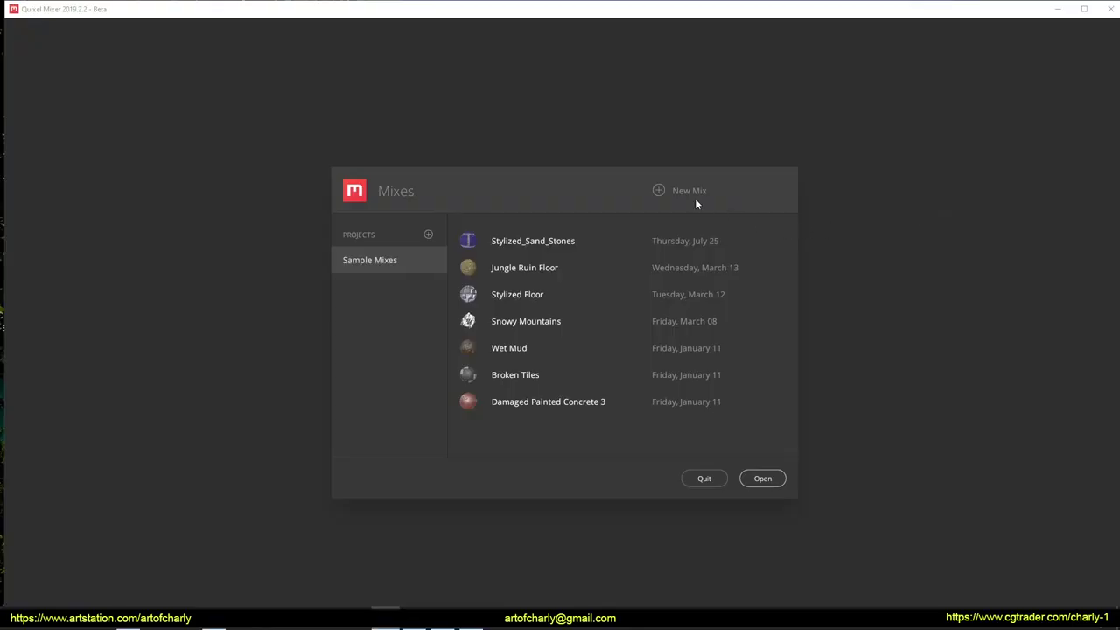
Step: Create a new Quixel Mixer mix named 'frozen'
left_click(678, 190)
left_click(562, 292)
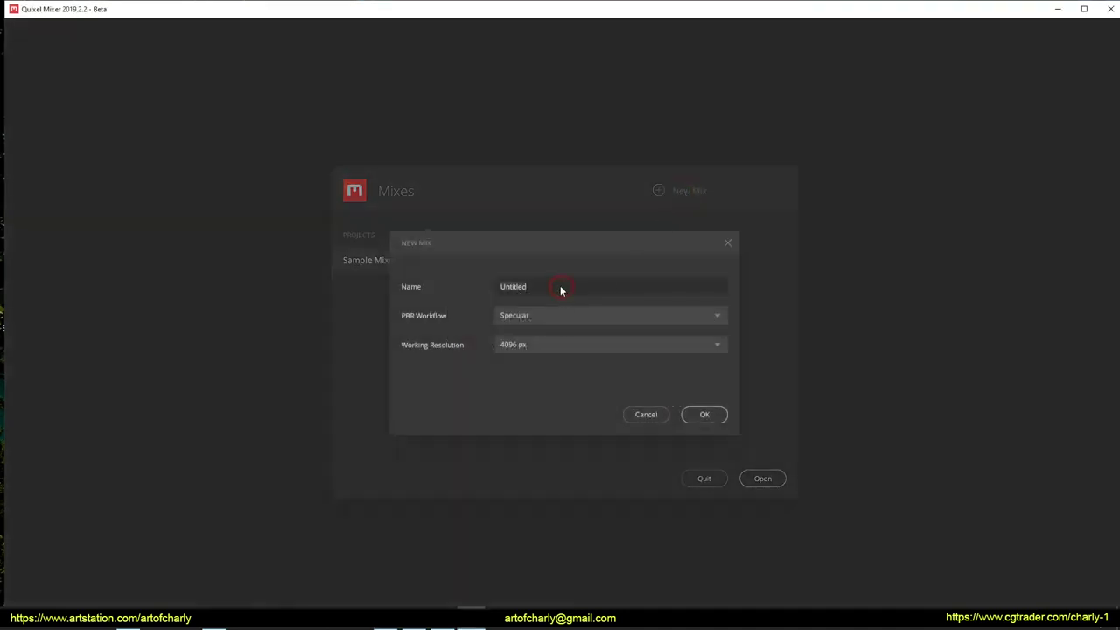
type("frozen")
left_click(698, 416)
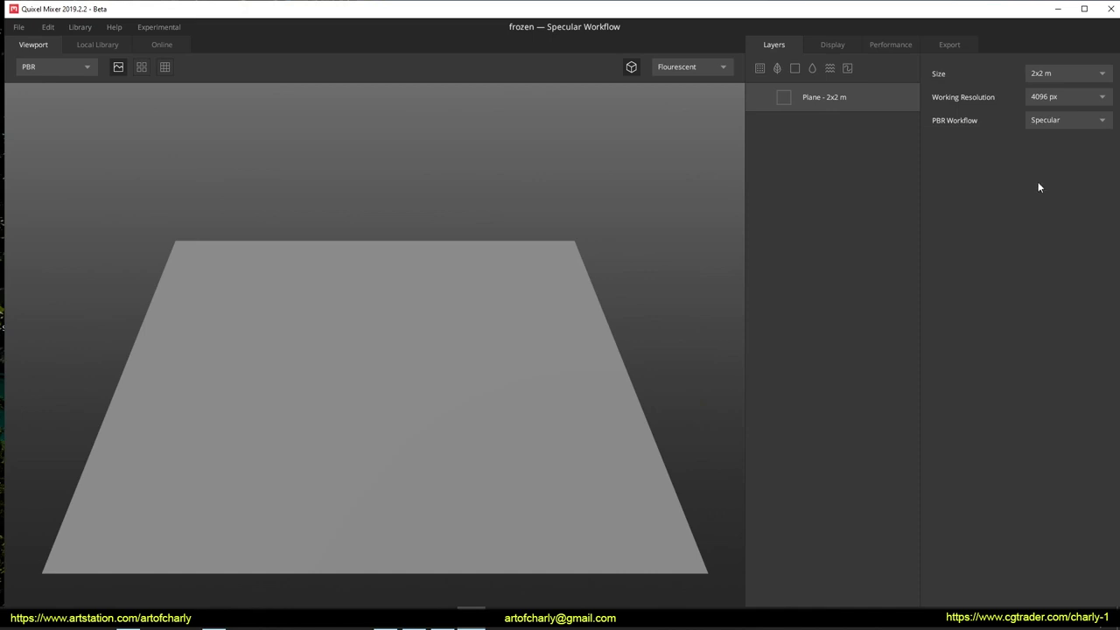
Step: Keep the working resolution at 4096 px and set the plane size to 4x4 m
left_click(1057, 104)
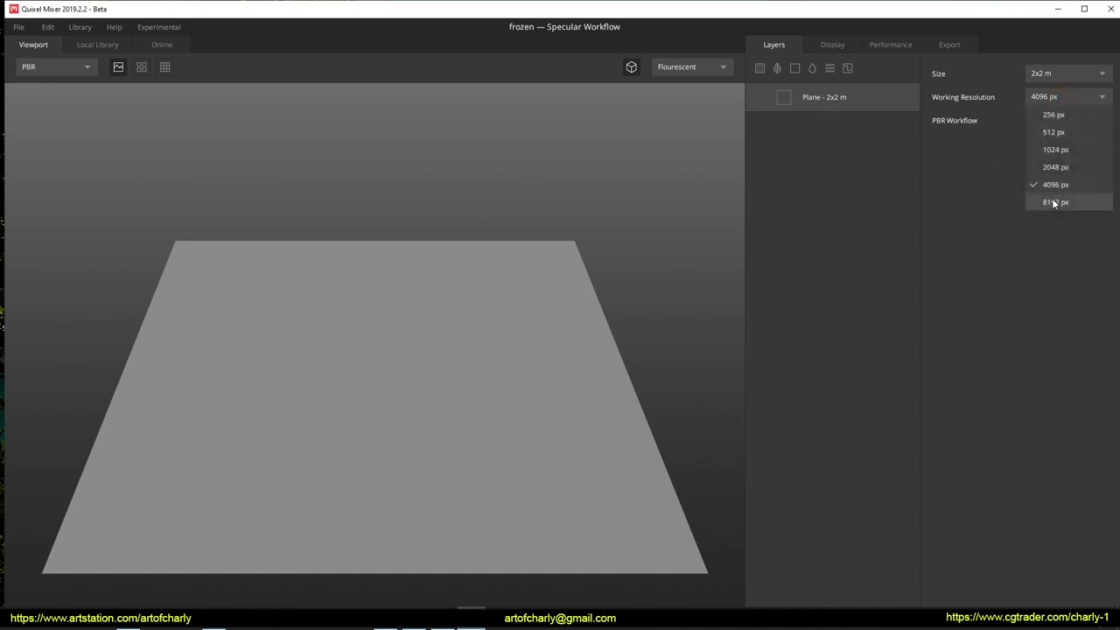
left_click(966, 168)
left_click(1041, 75)
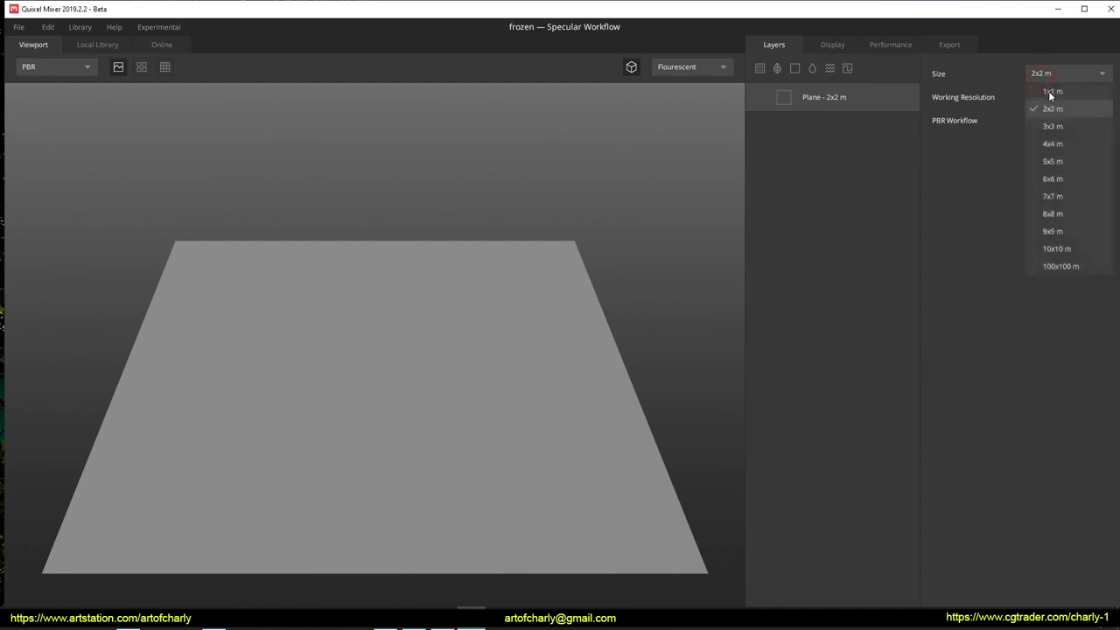
left_click(1057, 143)
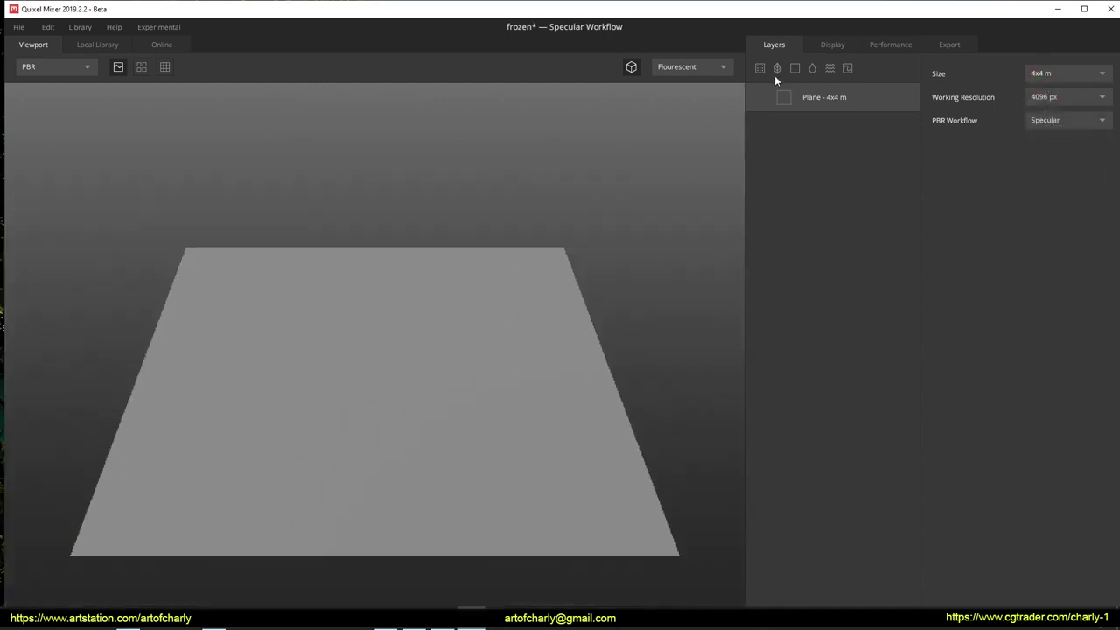
Step: Add a paint layer and load heightmap.exr into its Displacement channel
left_click(846, 68)
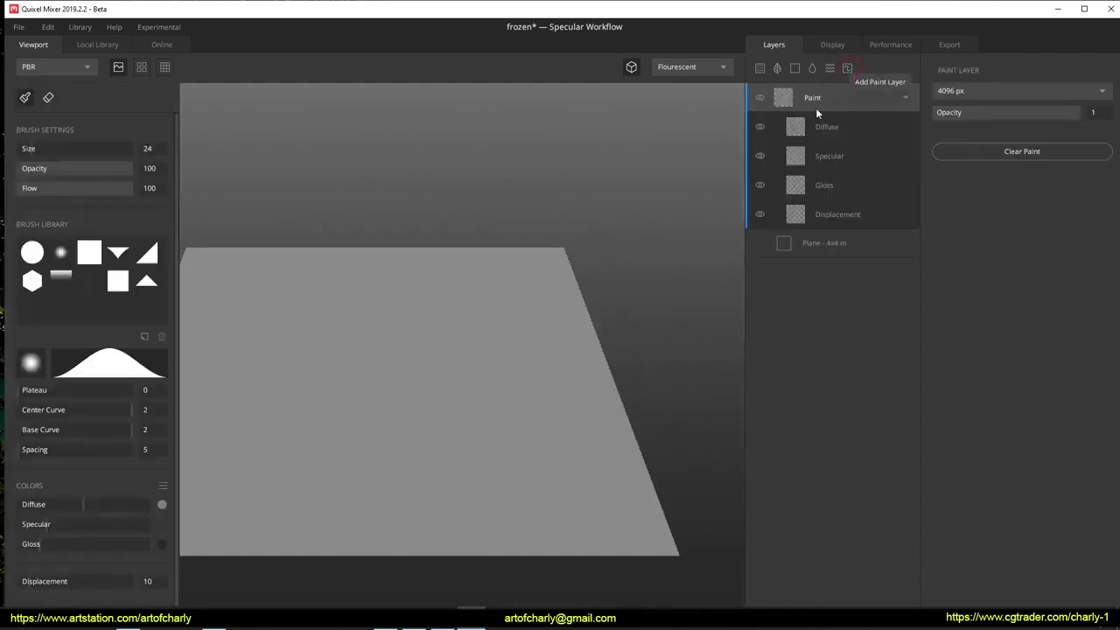
left_click(841, 214)
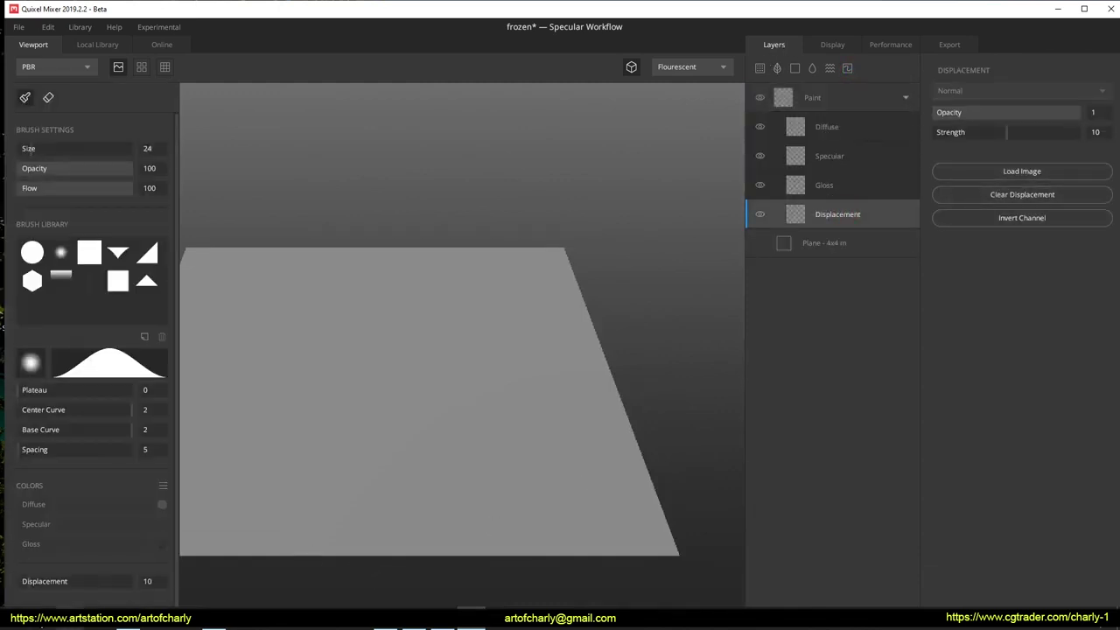
left_click(998, 169)
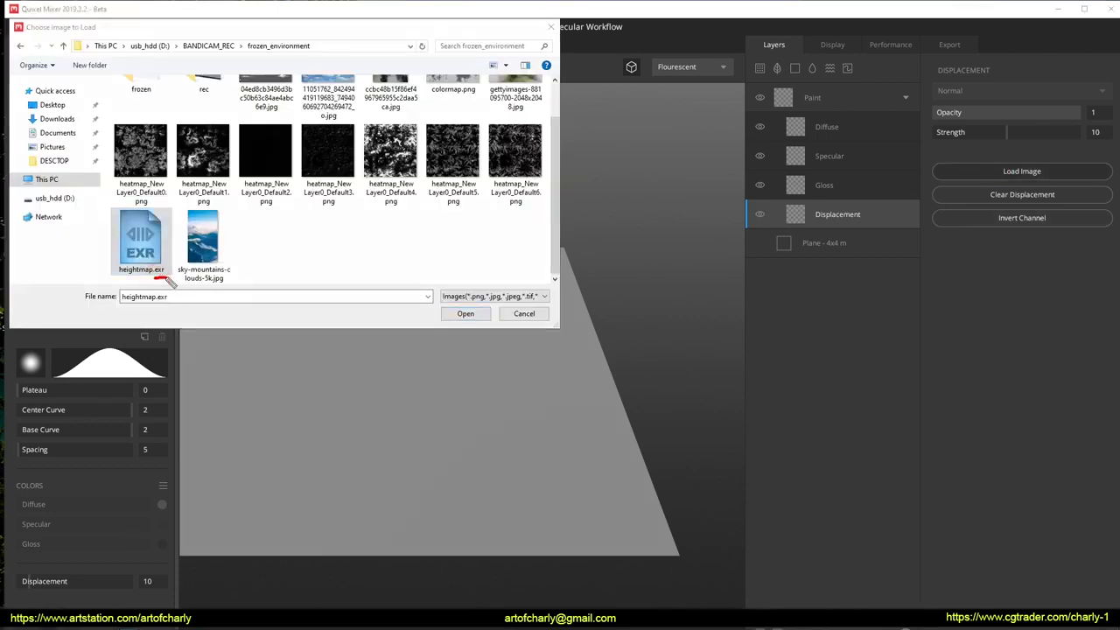
left_click(468, 316)
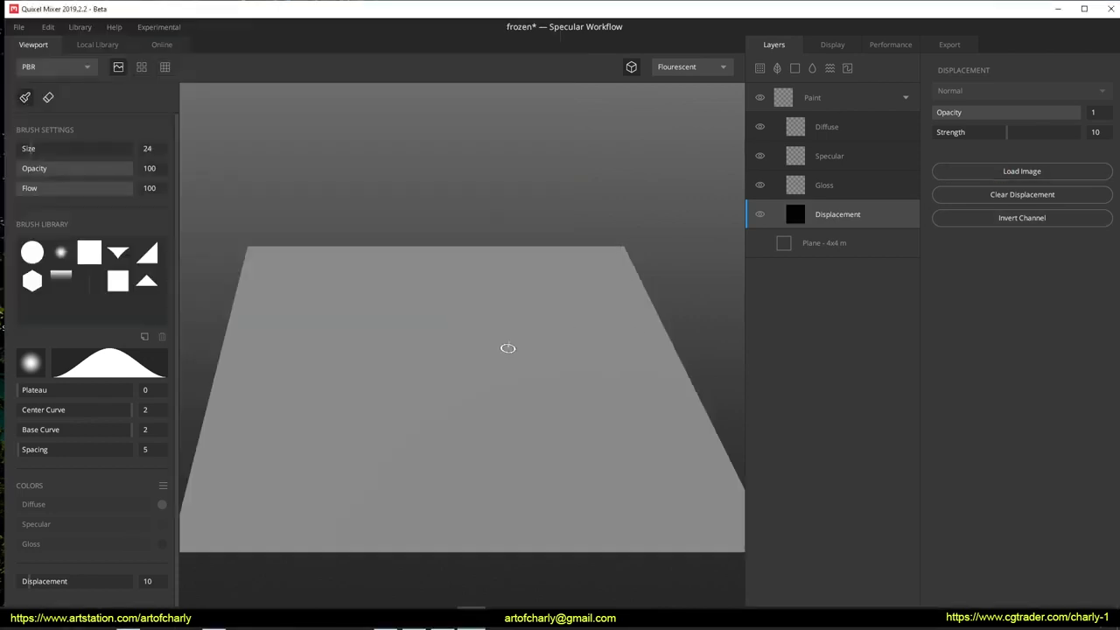
left_click_drag(377, 267, 579, 441)
left_click_drag(412, 390, 516, 283)
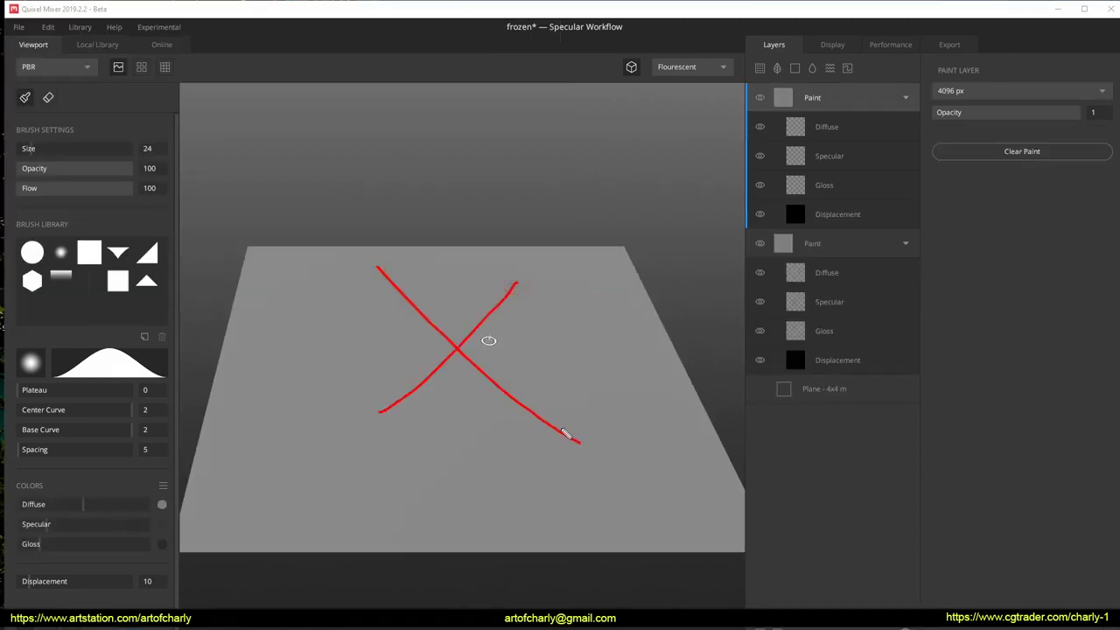
key("ctrl+z")
key("ctrl+z")
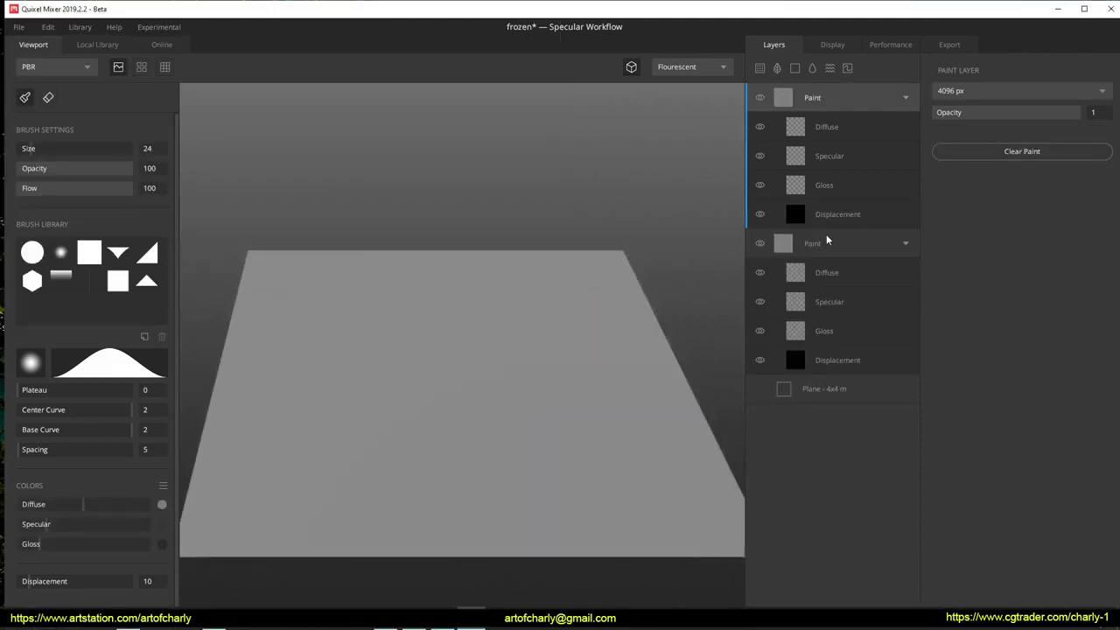
Step: Delete the extra paint layer so only one Displacement paint layer remains
left_click(838, 216)
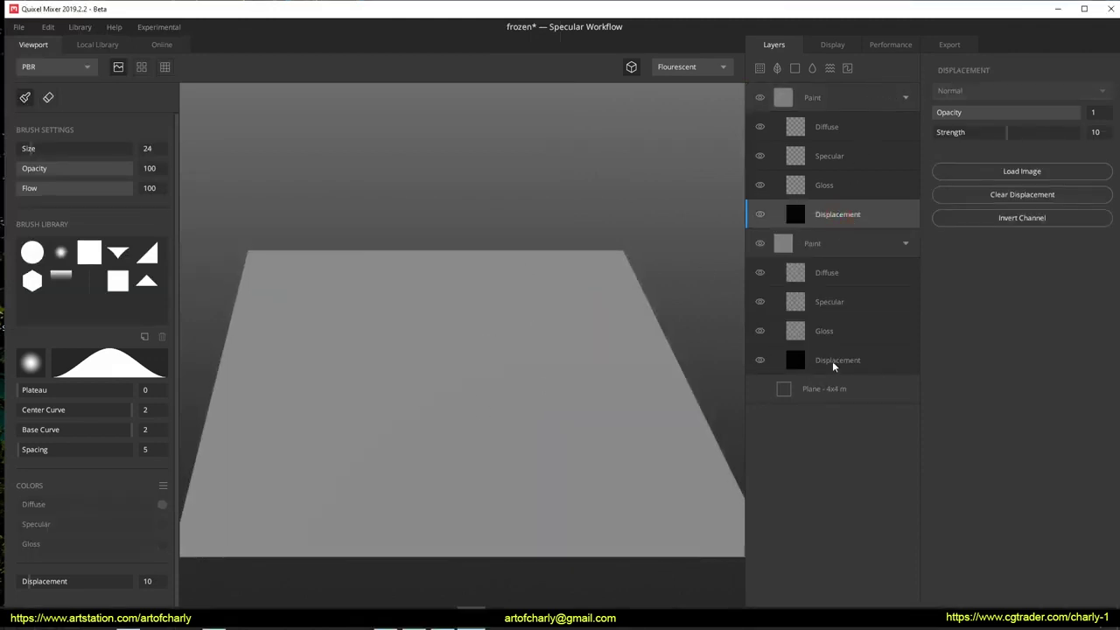
right_click(846, 106)
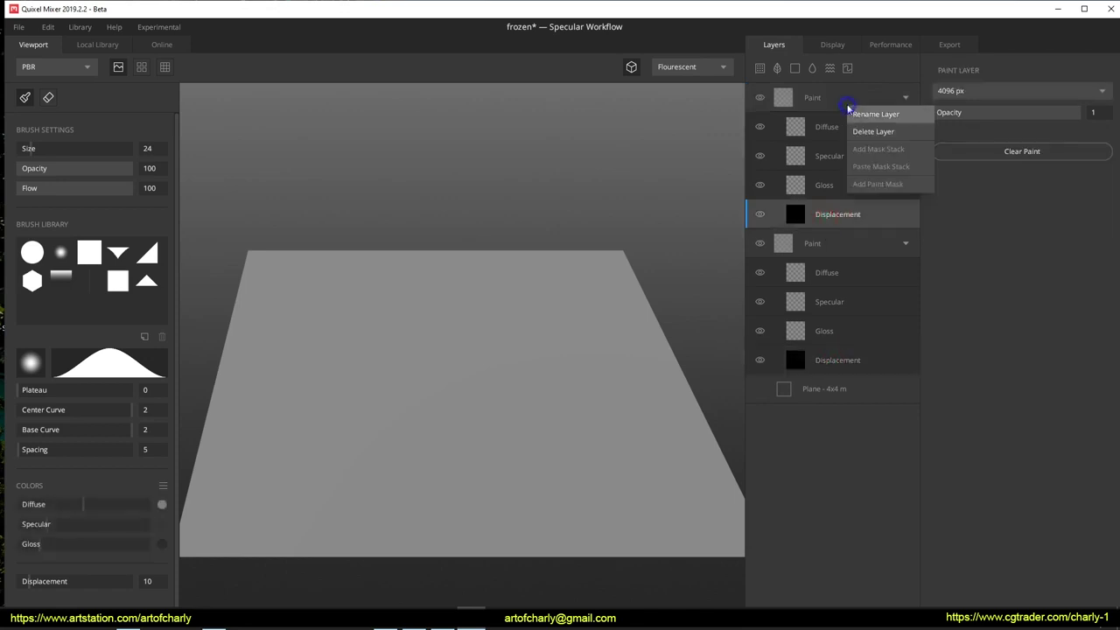
left_click(873, 131)
left_click(856, 213)
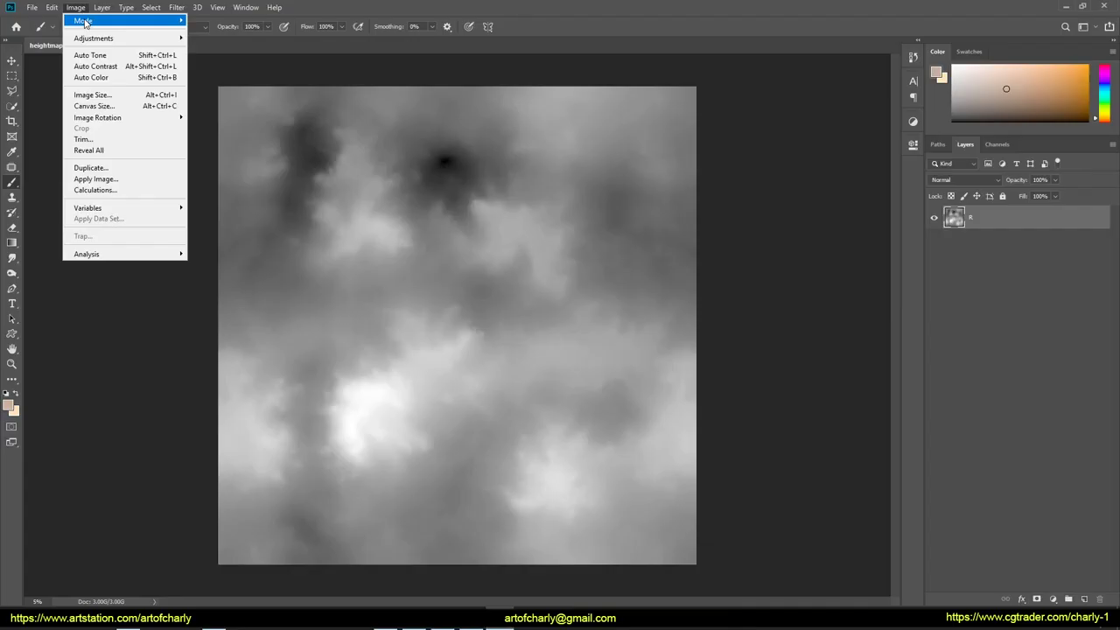
mouse_move(83, 20)
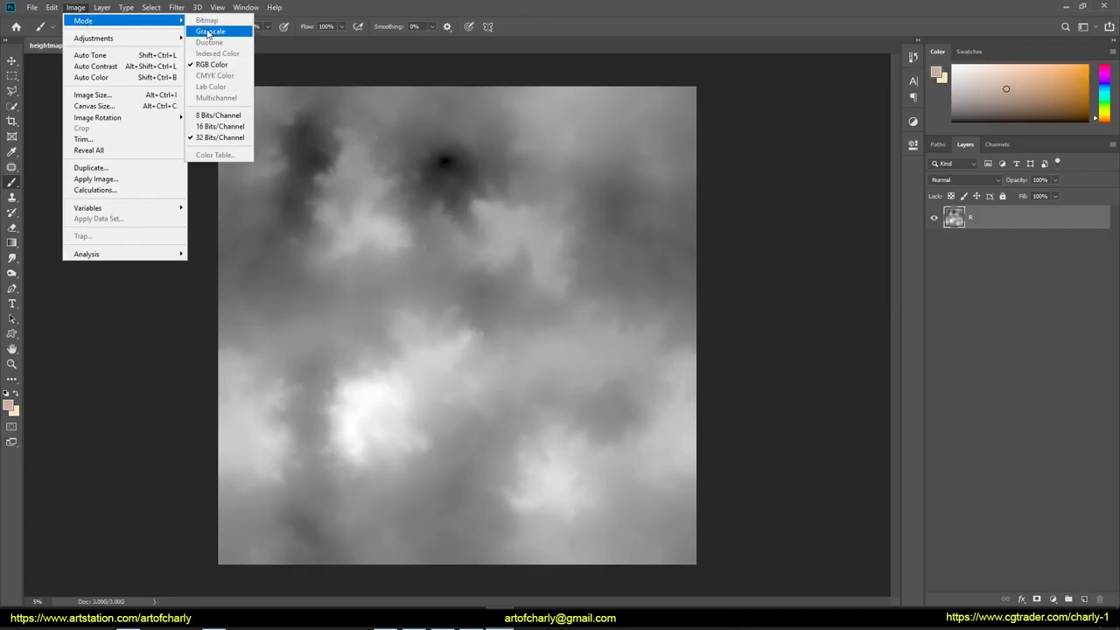
Step: Convert the heightmap to Grayscale, then 16 Bits/Channel with merged layers and Exposure and Gamma toning
left_click(209, 33)
left_click(506, 248)
left_click(75, 7)
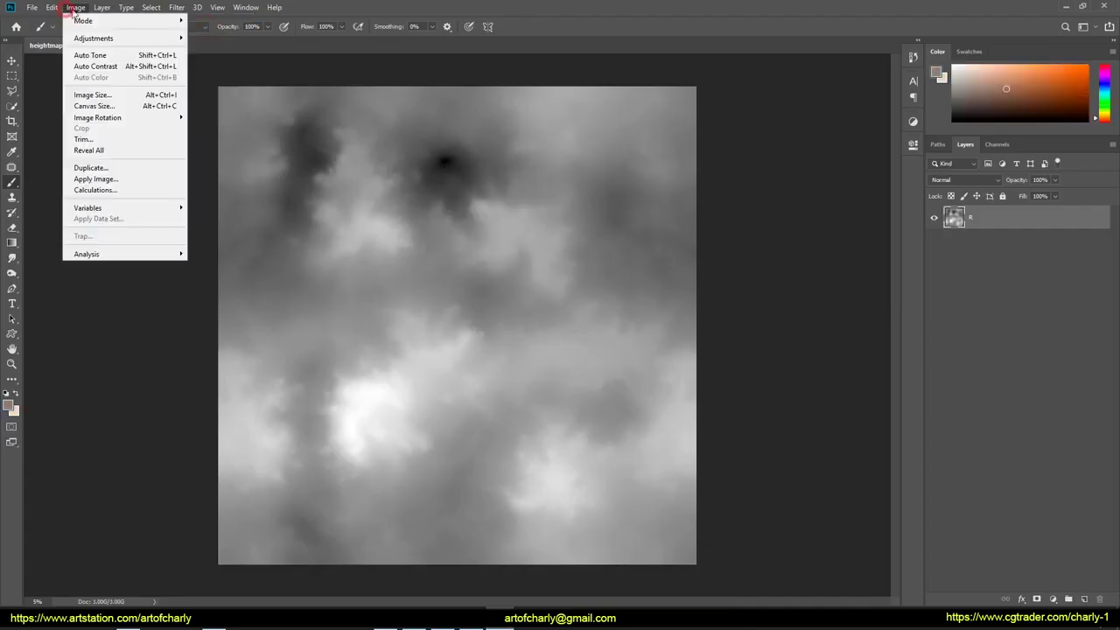
left_click(218, 128)
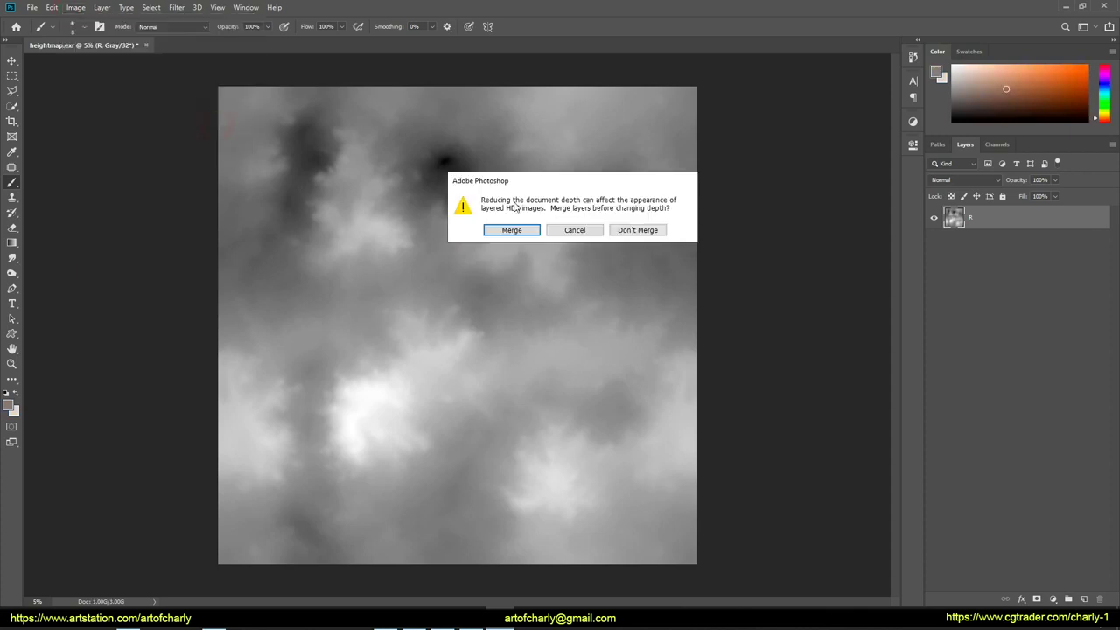
left_click(520, 235)
left_click(732, 186)
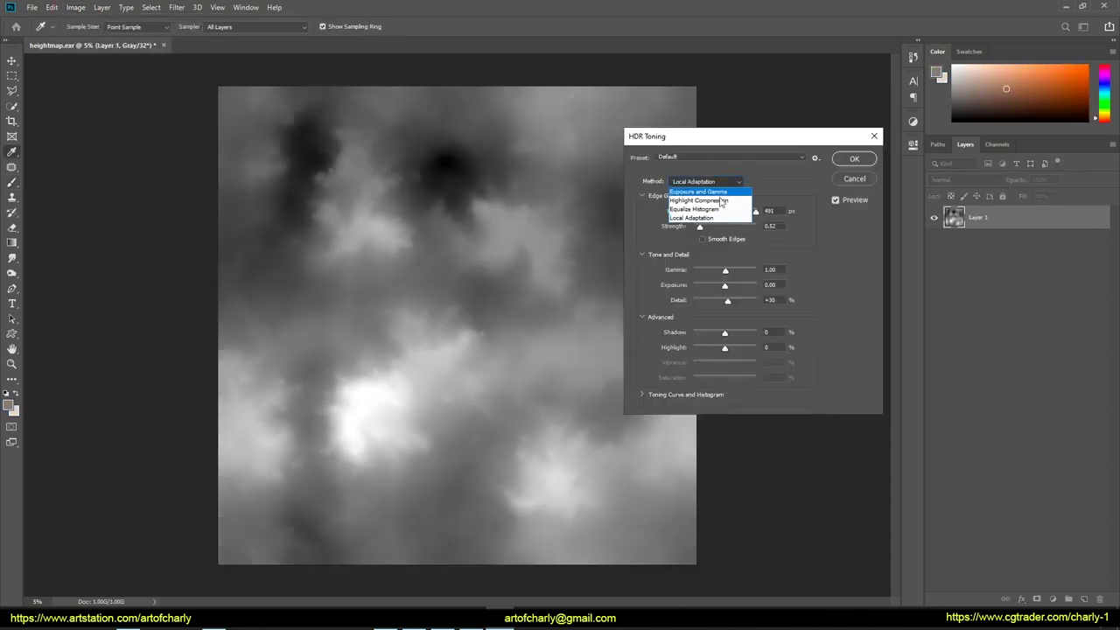
left_click(724, 196)
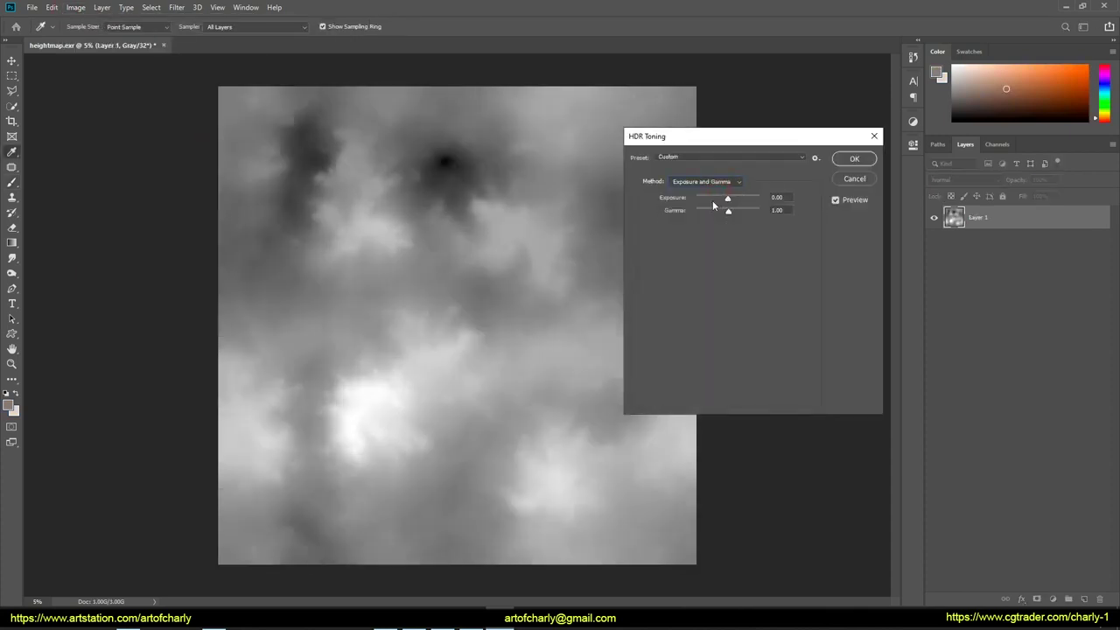
left_click(849, 160)
key("b")
Step: Save the heightmap in PNG format as heightmap.png
left_click(31, 8)
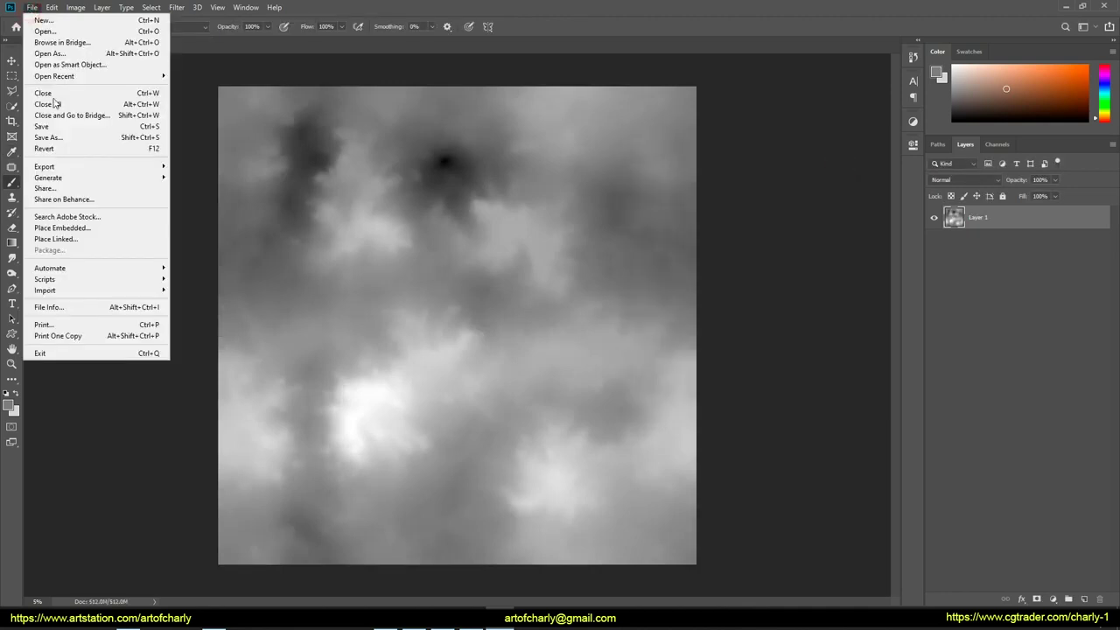
left_click(96, 137)
left_click(268, 424)
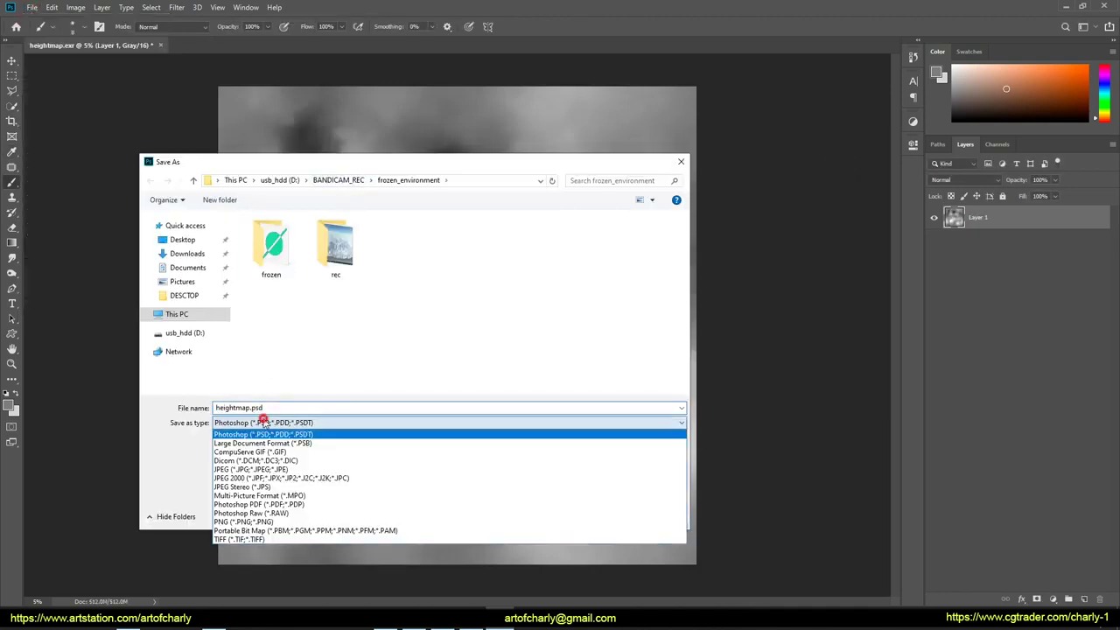
left_click(235, 522)
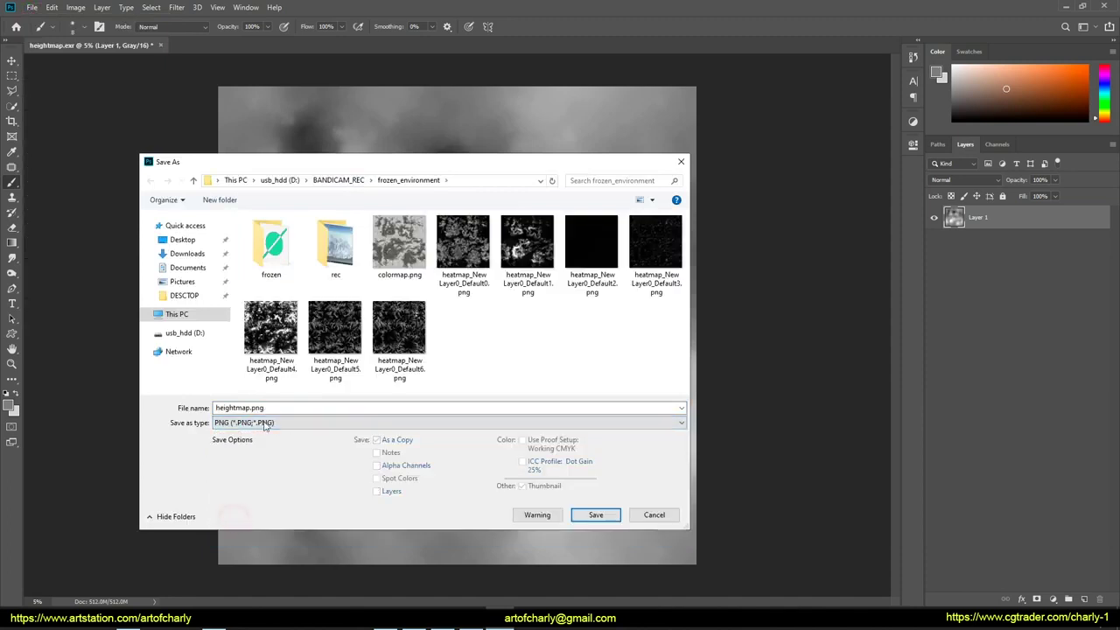
left_click(599, 518)
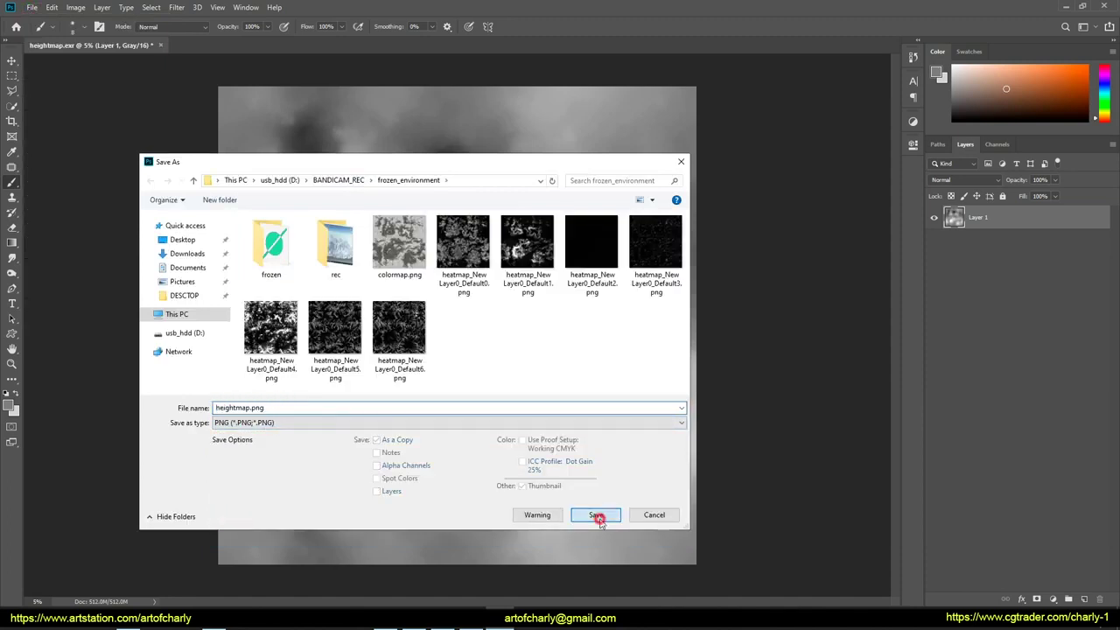
Step: Confirm the PNG options so Mixer's displacement reloads the updated heightmap
left_click(613, 184)
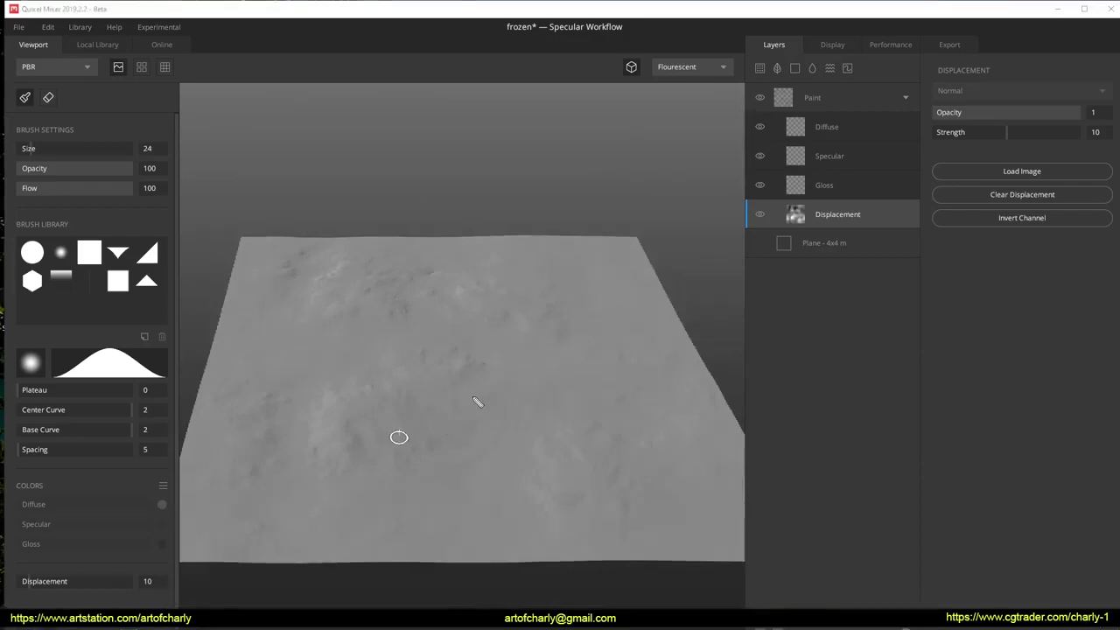
left_click_drag(477, 379, 558, 332)
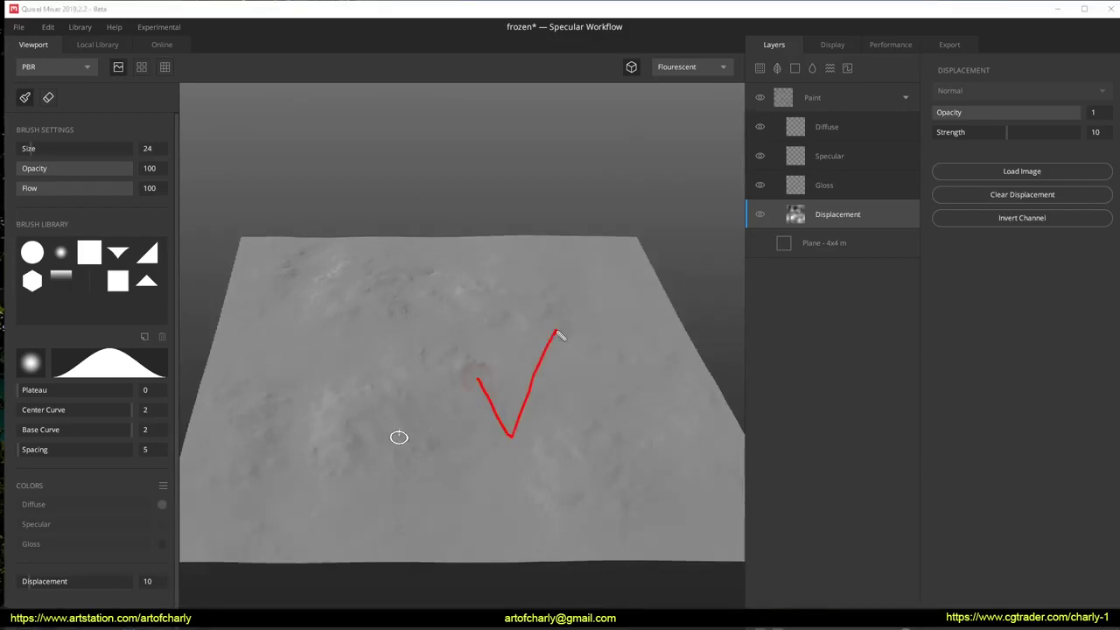
key("Escape")
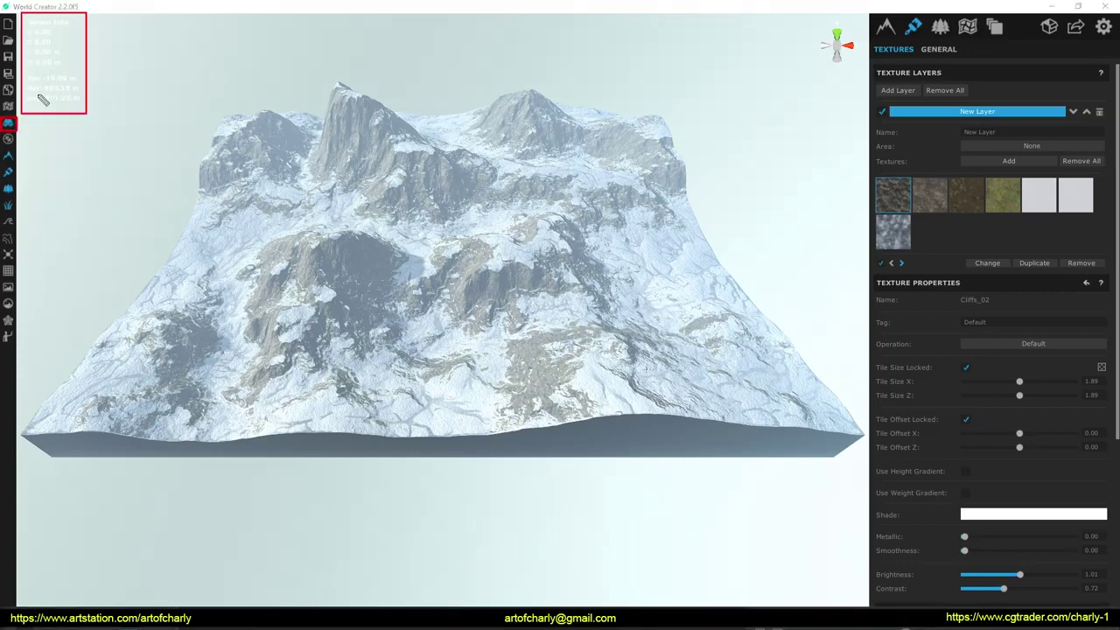
Step: Turn on World Creator's terrain info overlay, showing heights from about -18 m to 903 m
left_click_drag(27, 92, 88, 99)
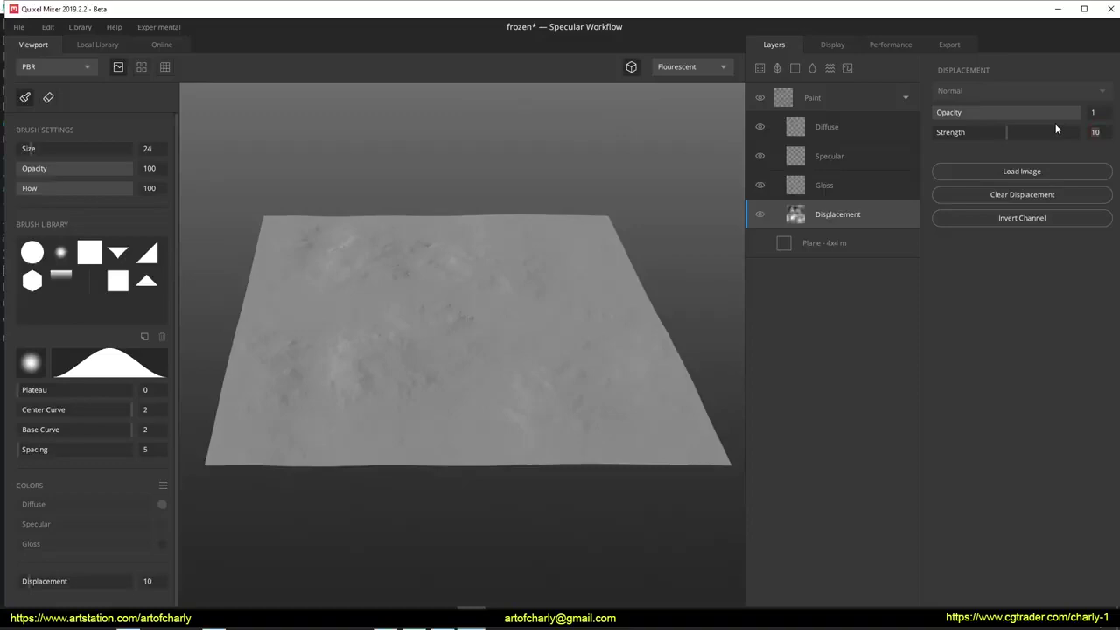
Step: Set displacement strength to 900, then lower it to about 161 and inspect the terrain
type("900")
key("Return")
left_click_drag(1077, 133, 956, 132)
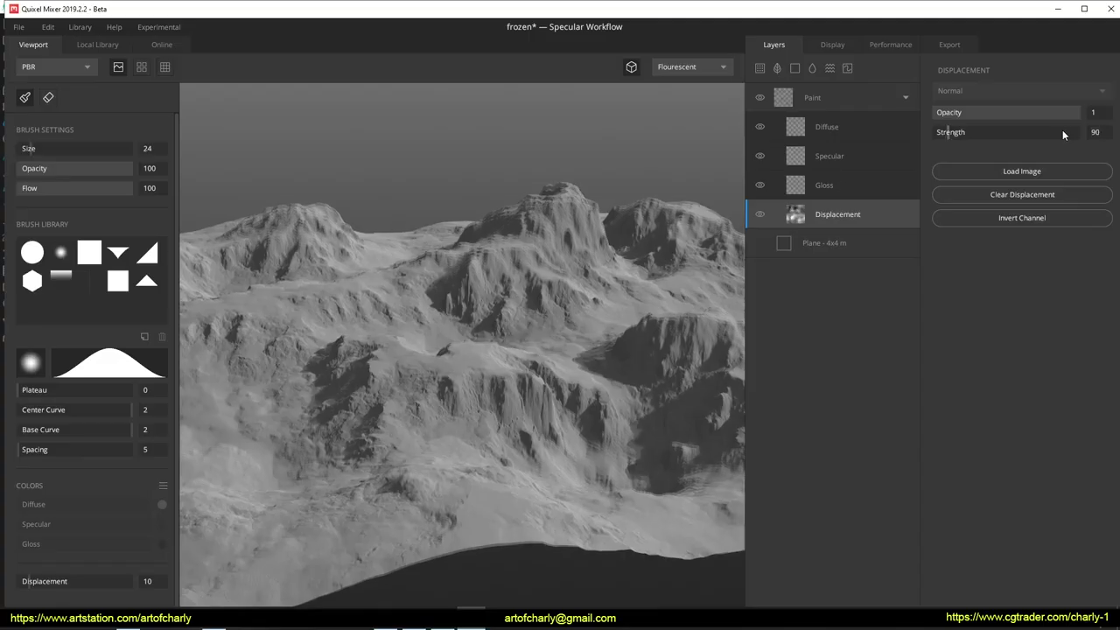
scroll(533, 388, "down", 5)
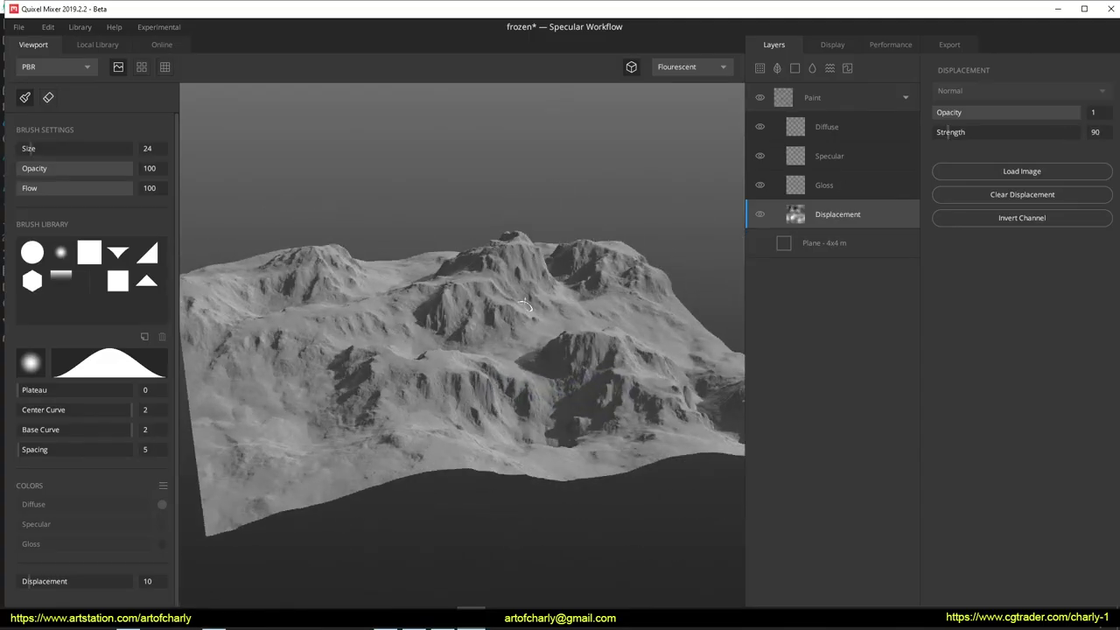
scroll(527, 324, "up", 5)
scroll(476, 257, "up", 3)
scroll(435, 287, "up", 2)
mouse_move(434, 287)
left_mouse_down("alt")
mouse_move(593, 462)
mouse_move(397, 289)
mouse_move(462, 394)
mouse_move(498, 382)
mouse_move(473, 271)
left_mouse_up("alt")
scroll(396, 289, "up", 3)
scroll(473, 271, "down", 3)
scroll(484, 280, "down", 3)
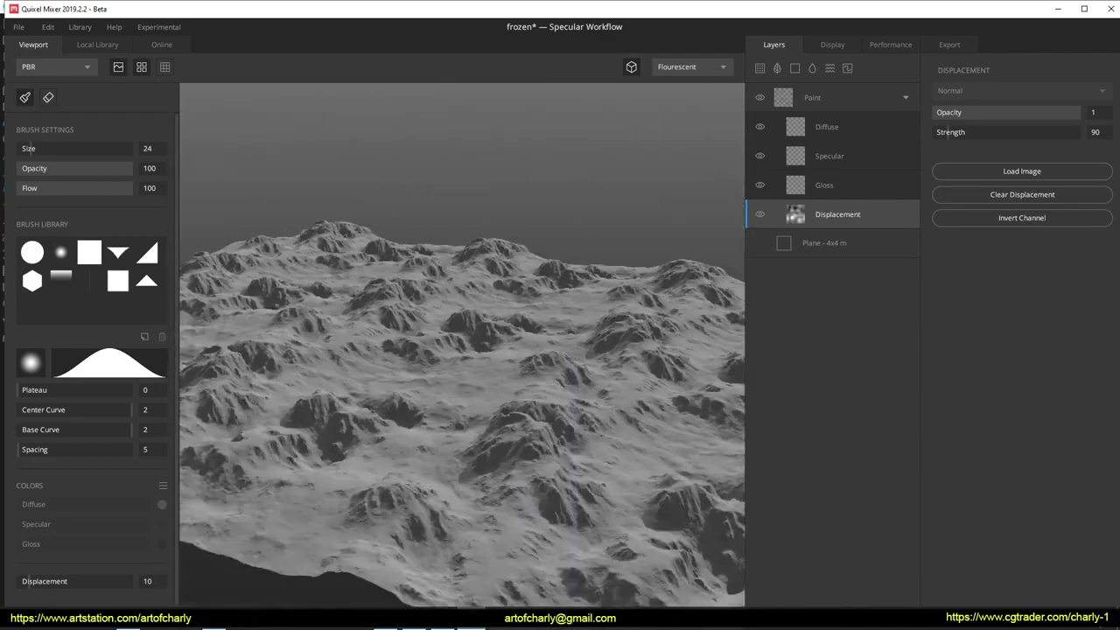
scroll(505, 307, "down", 2)
scroll(482, 335, "down", 3)
scroll(408, 325, "up", 1)
scroll(404, 324, "up", 2)
scroll(399, 325, "up", 2)
scroll(375, 361, "up", 3)
Step: Collapse the paint group and rename the paint layer to 'displacement'
left_click(905, 97)
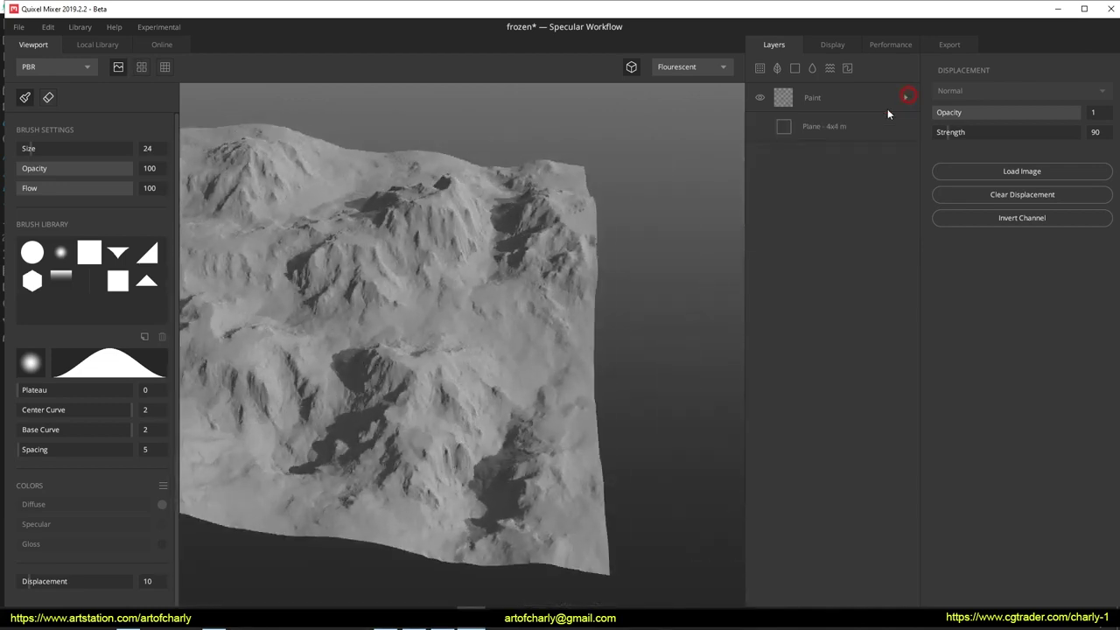
double_click(810, 98)
type("displacement")
key("Return")
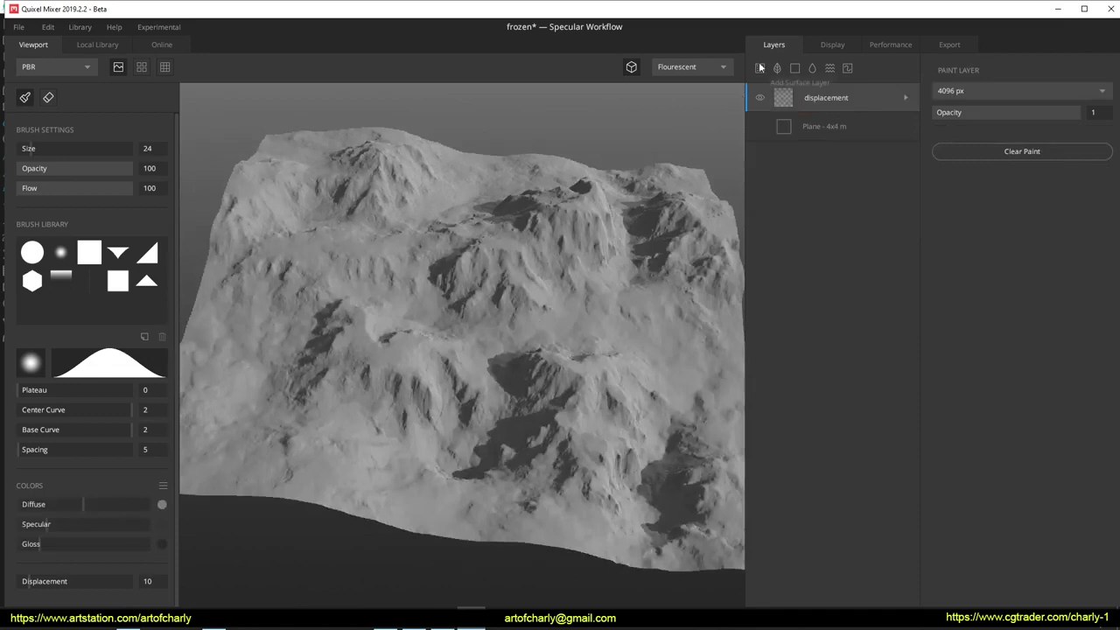
Step: Search the online library for rock, download Black Rock 2X2 and add it as a surface layer
left_click(759, 70)
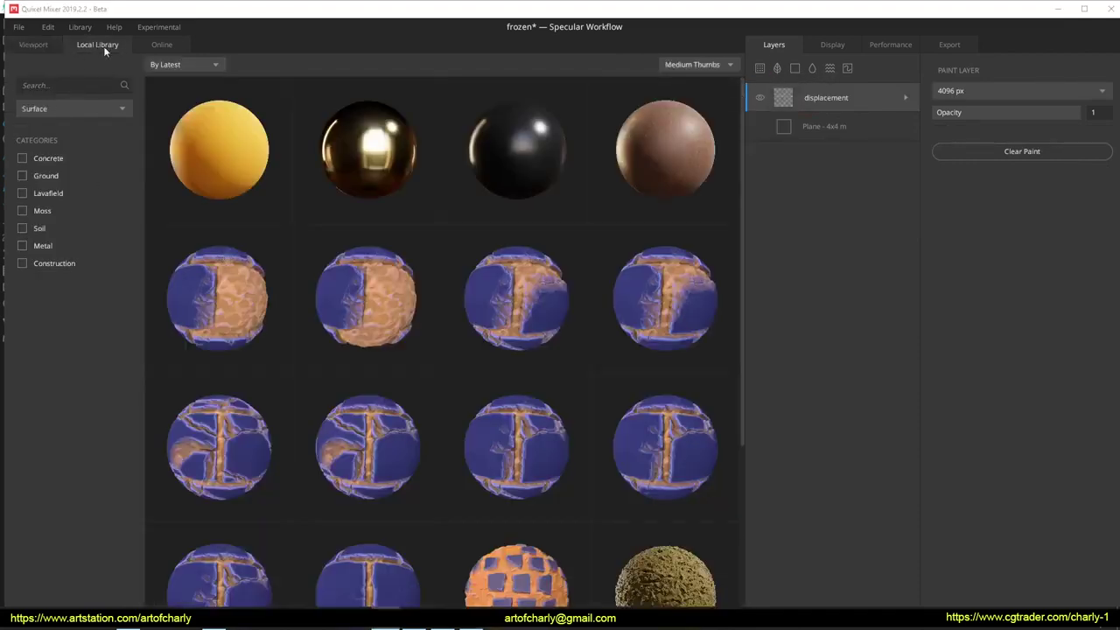
left_click(162, 44)
type("ock")
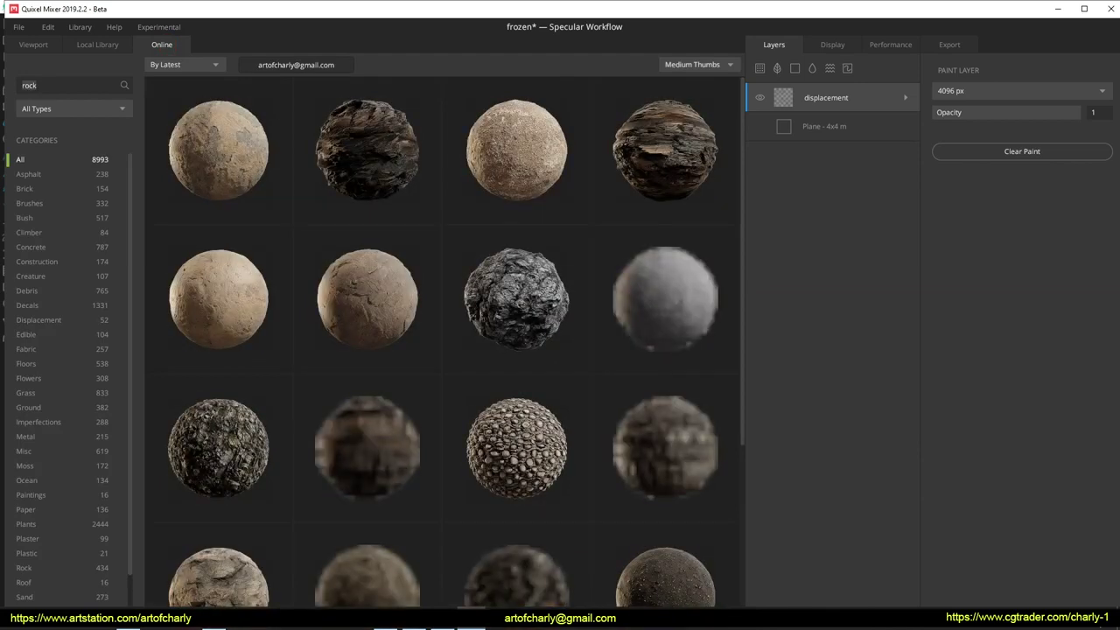
left_click(361, 310)
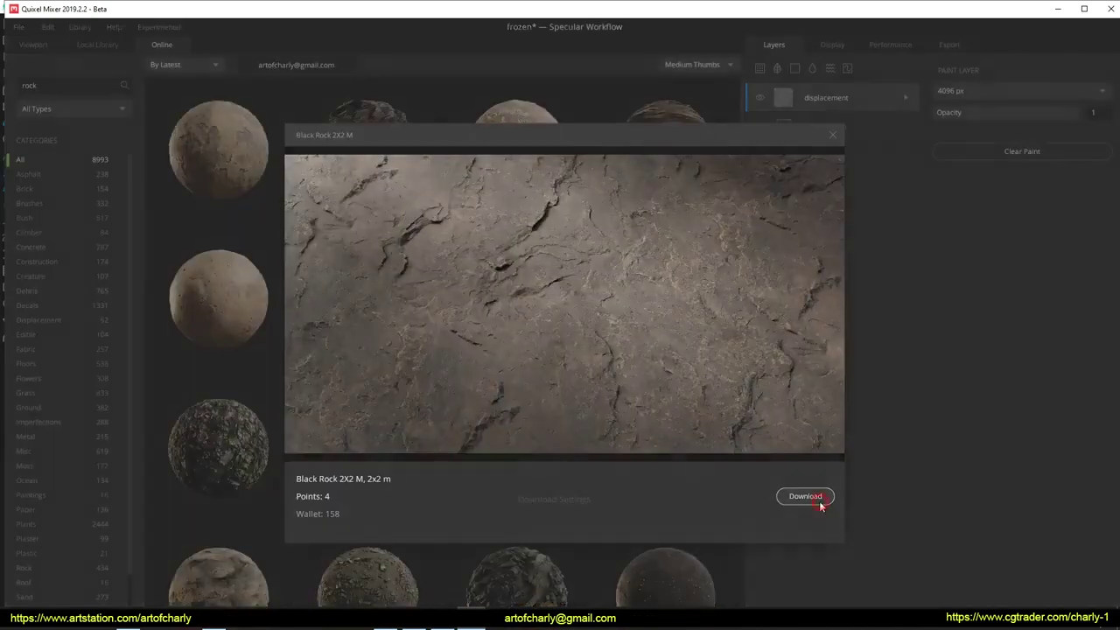
left_click(809, 497)
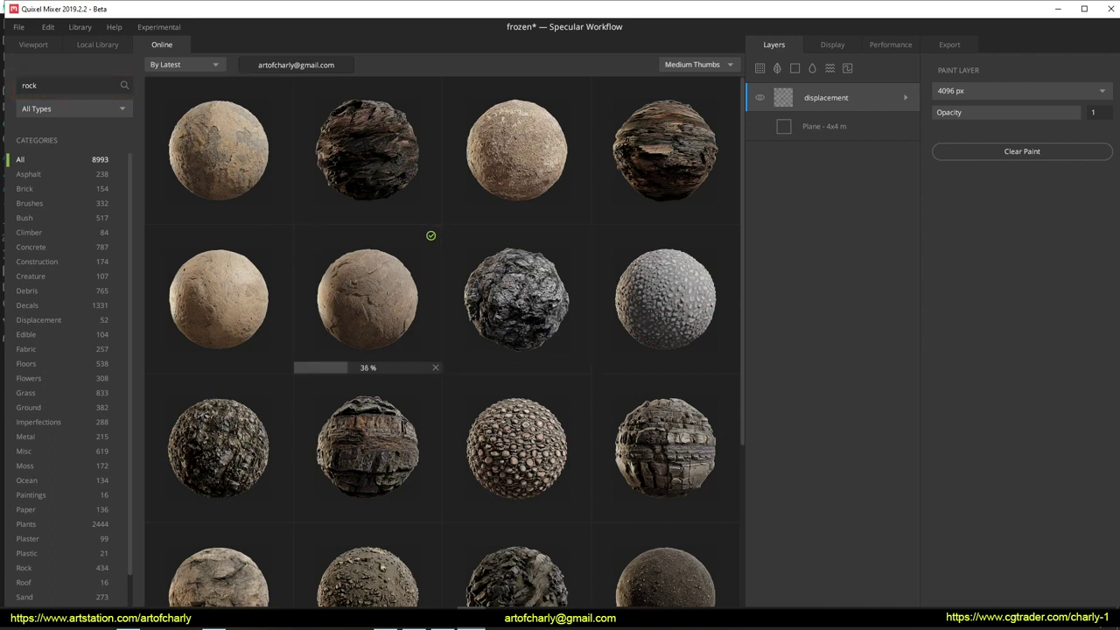
left_click(218, 148)
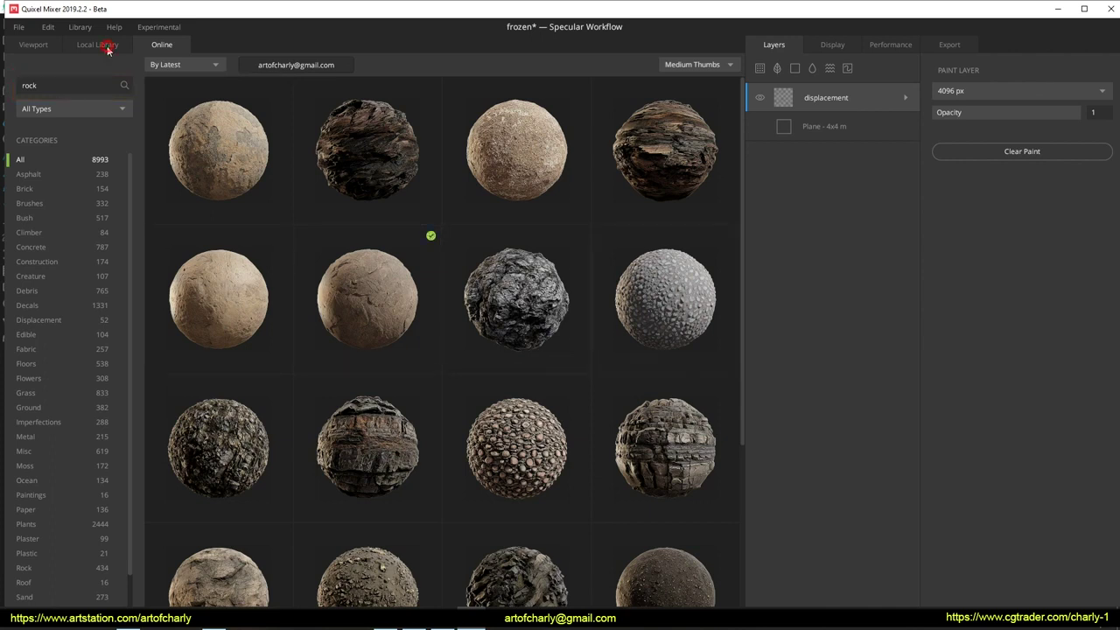
left_click(974, 92)
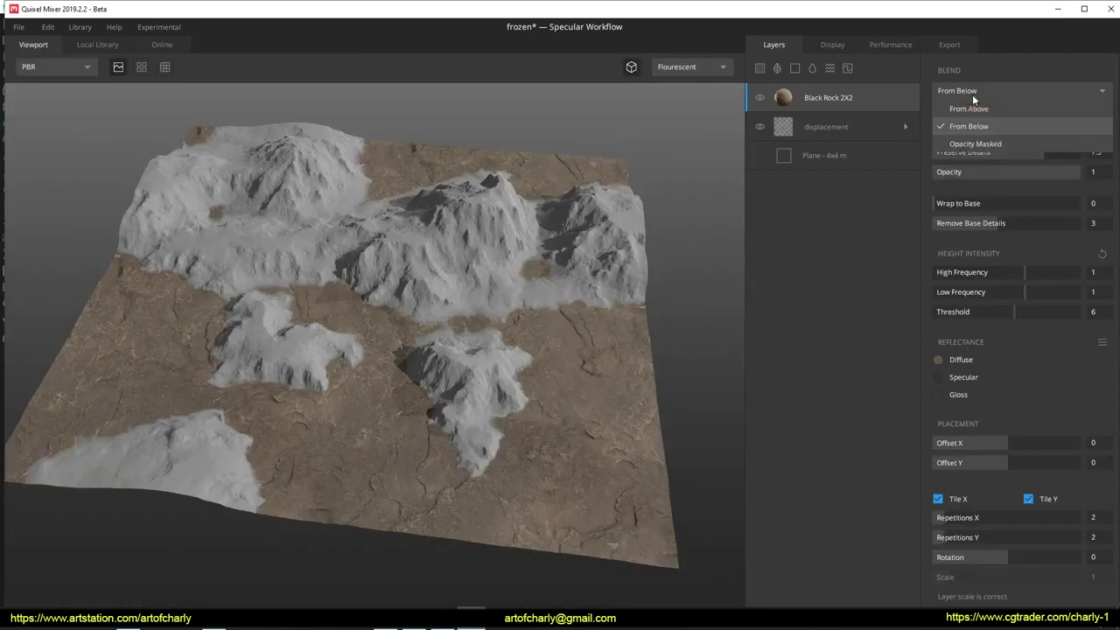
Step: Give Black Rock 2X2 Opacity Masked blending, Wrap to Base 1, and 16 repetitions in X and Y
left_click(949, 149)
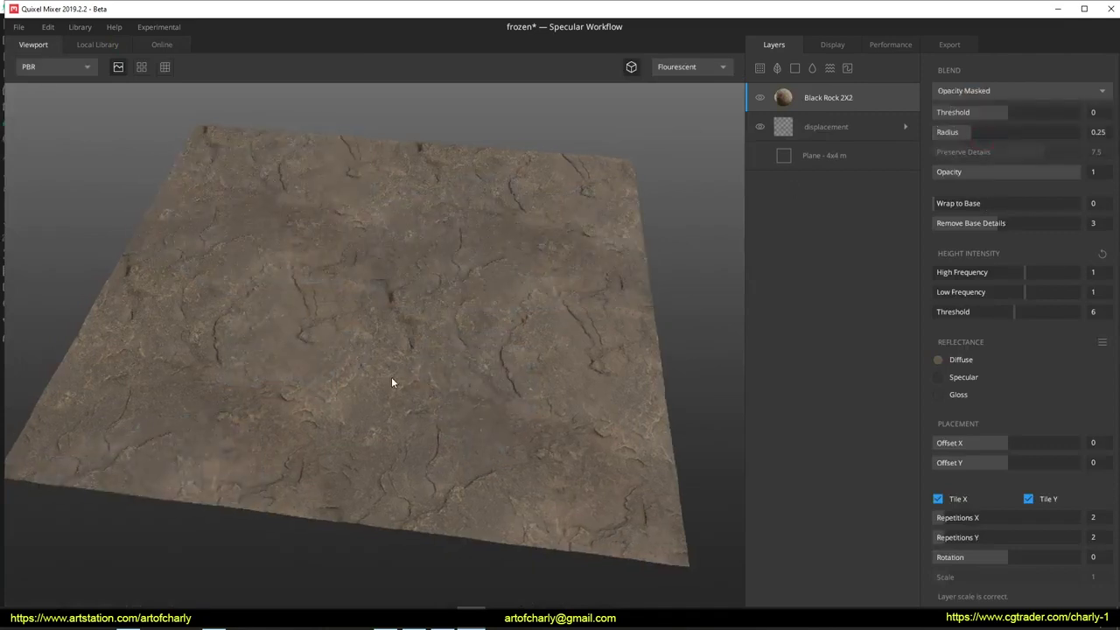
left_click(958, 204)
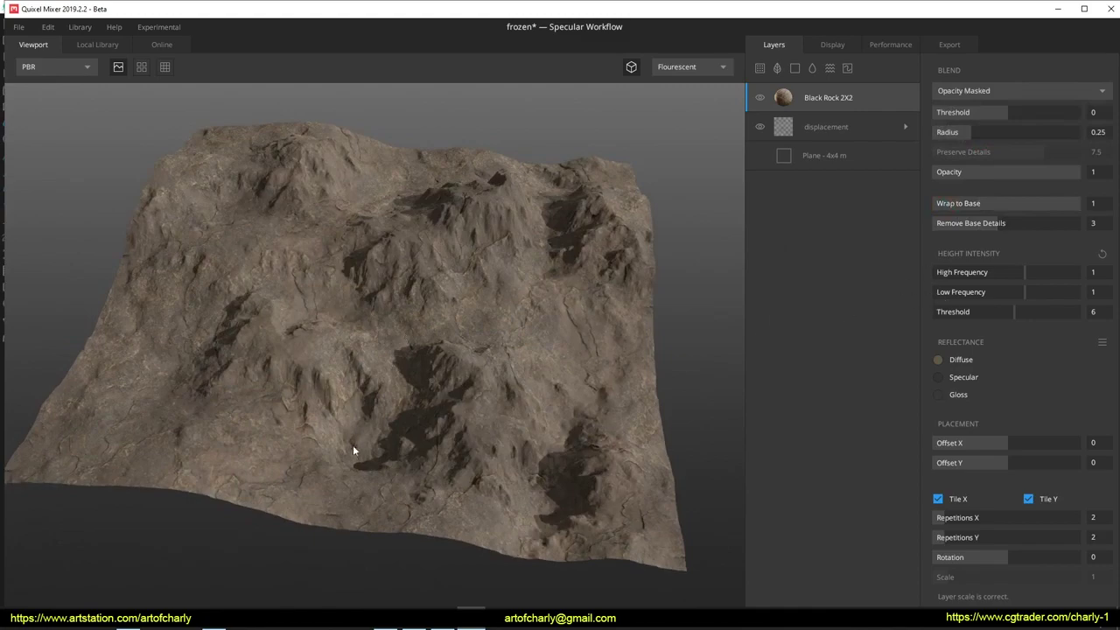
scroll(371, 442, "up", 3)
scroll(370, 443, "up", 2)
scroll(387, 435, "down", 5)
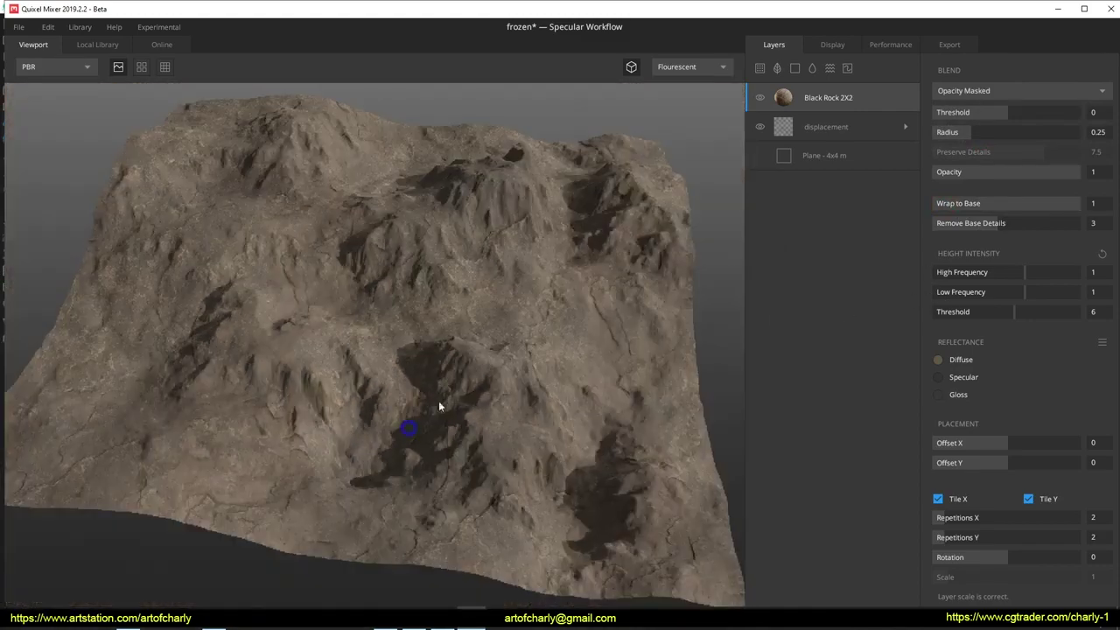
scroll(451, 411, "up", 2)
left_click_drag(941, 518, 1085, 516)
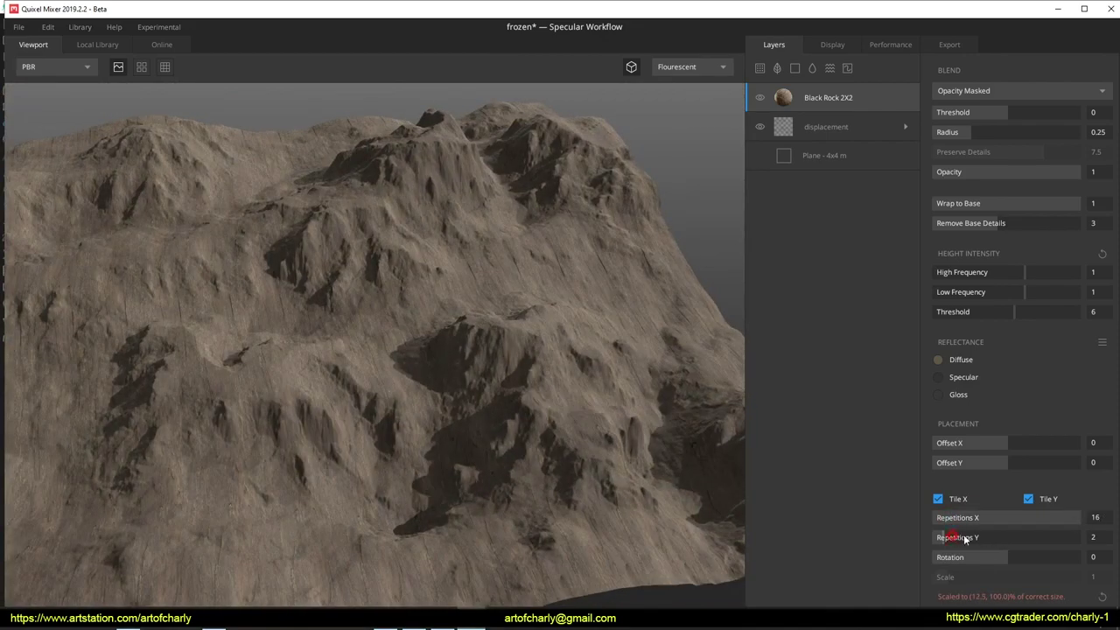
left_click_drag(955, 538, 1085, 537)
left_click_drag(623, 383, 317, 350)
Step: Download Rock Cliff 2X2 and add it from the Local Library as a new layer
scroll(275, 311, "down", 3)
scroll(274, 312, "down", 2)
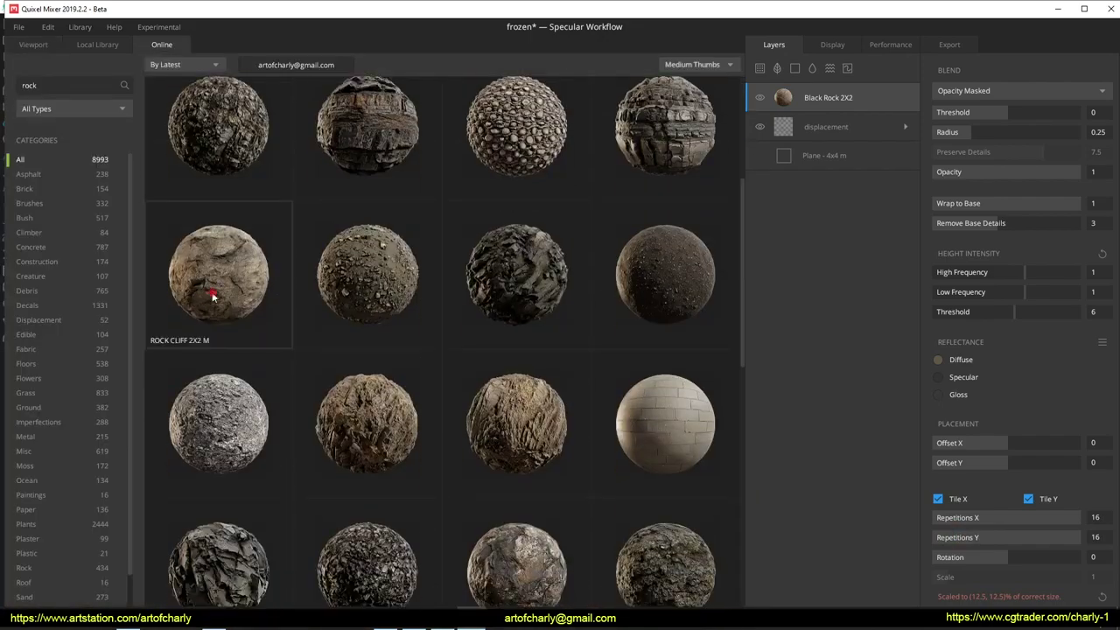
left_click(215, 294)
left_click(805, 496)
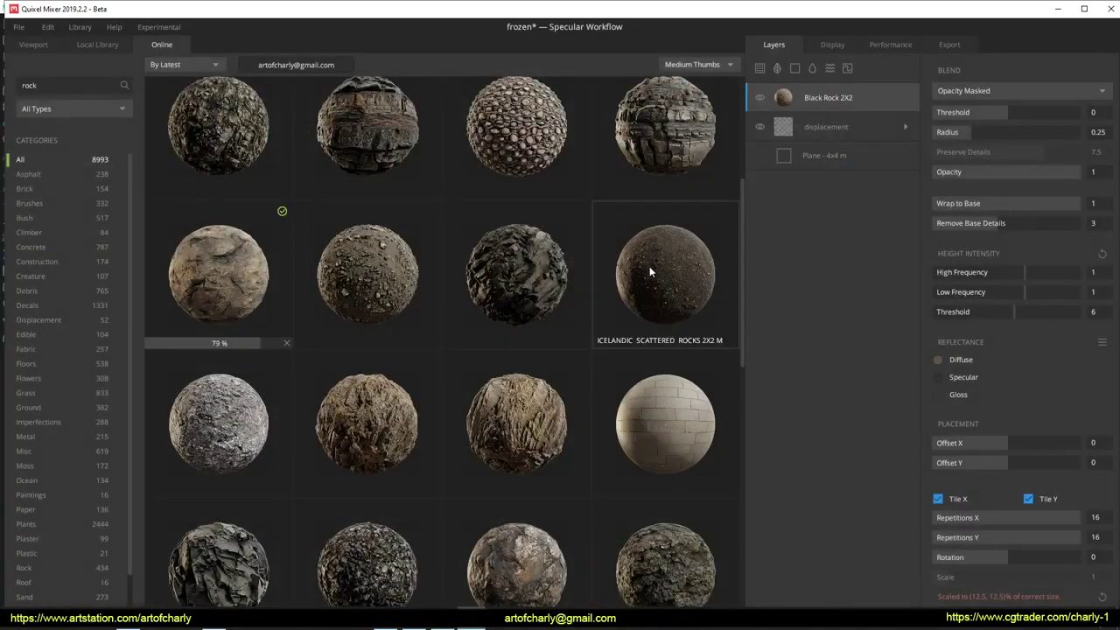
left_click(98, 45)
left_click(367, 297)
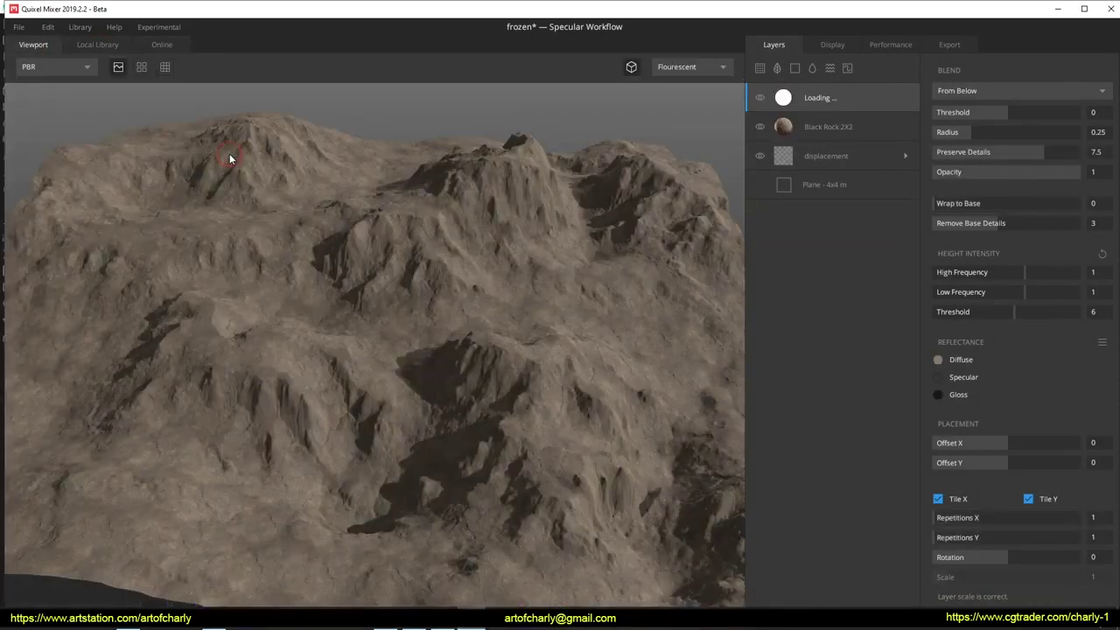
left_click(971, 90)
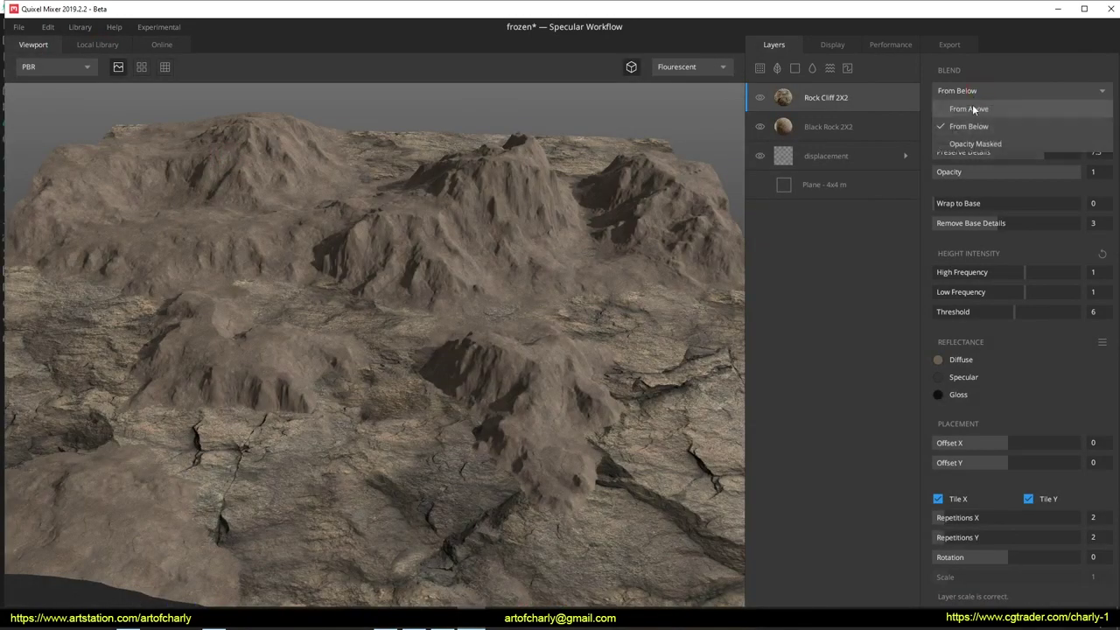
Step: Give Rock Cliff 2X2 Opacity Masked blending, Wrap to Base 1, 16×16 repetitions, and a mask stack
left_click(978, 144)
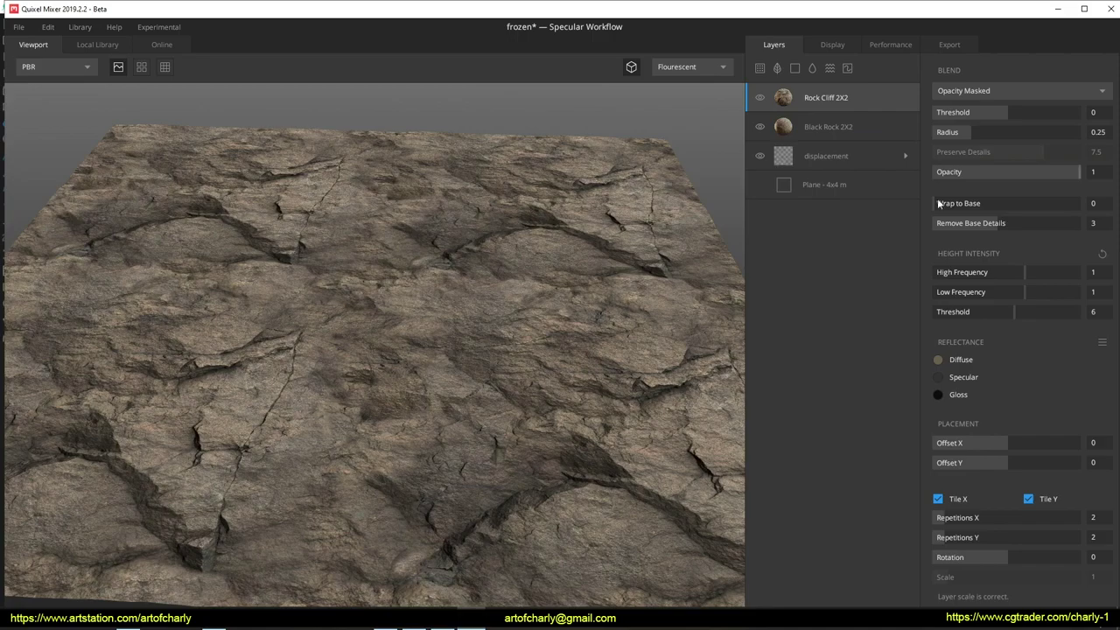
left_click_drag(939, 202, 1081, 203)
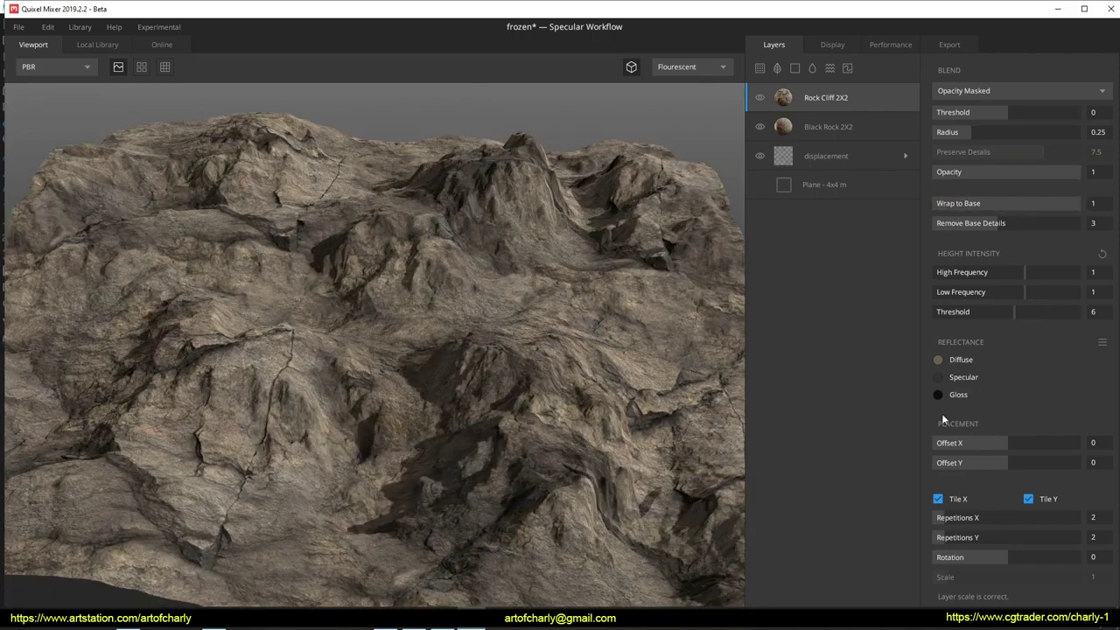
left_click_drag(941, 517, 1081, 517)
left_click_drag(944, 536, 1082, 536)
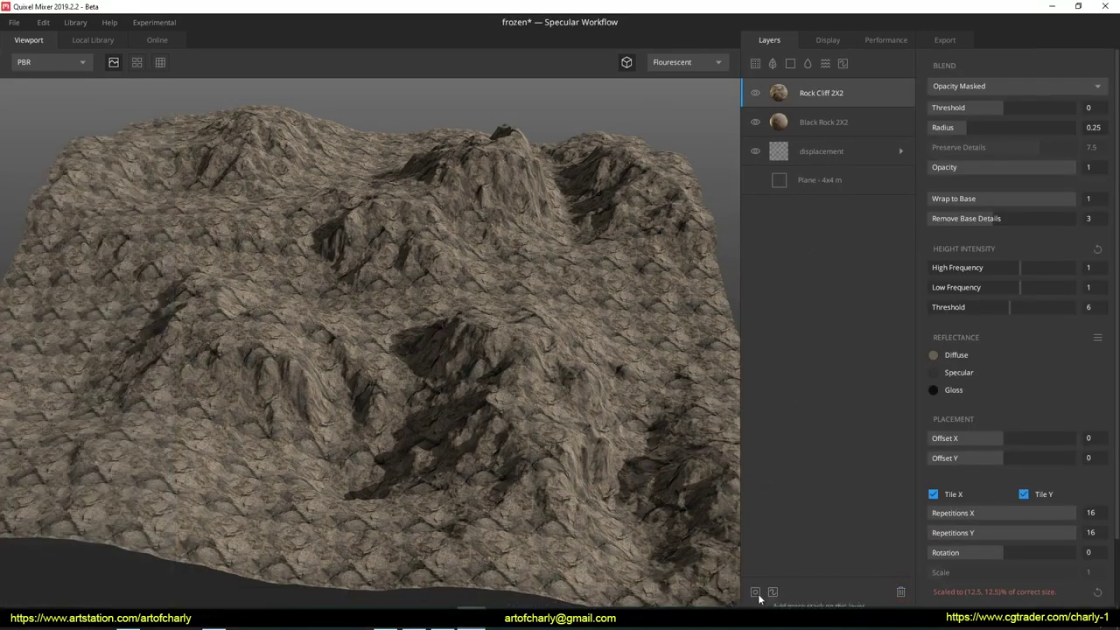
left_click(755, 592)
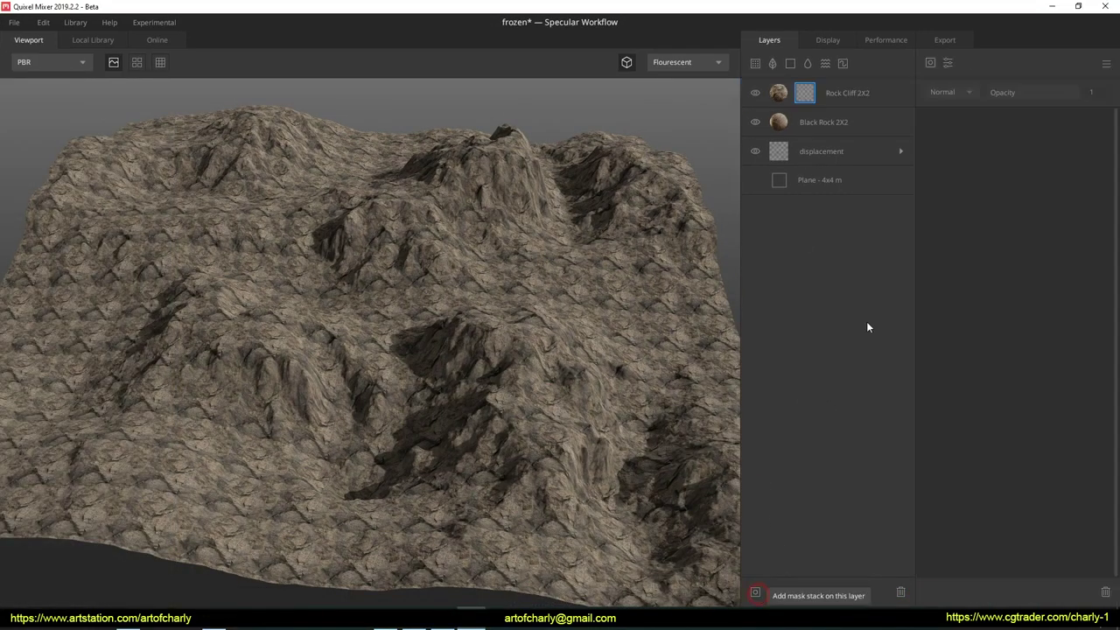
Step: Add an Image mask to Rock Cliff 2X2 loaded with heatmap_New Layer0_Default1.png
left_click(929, 63)
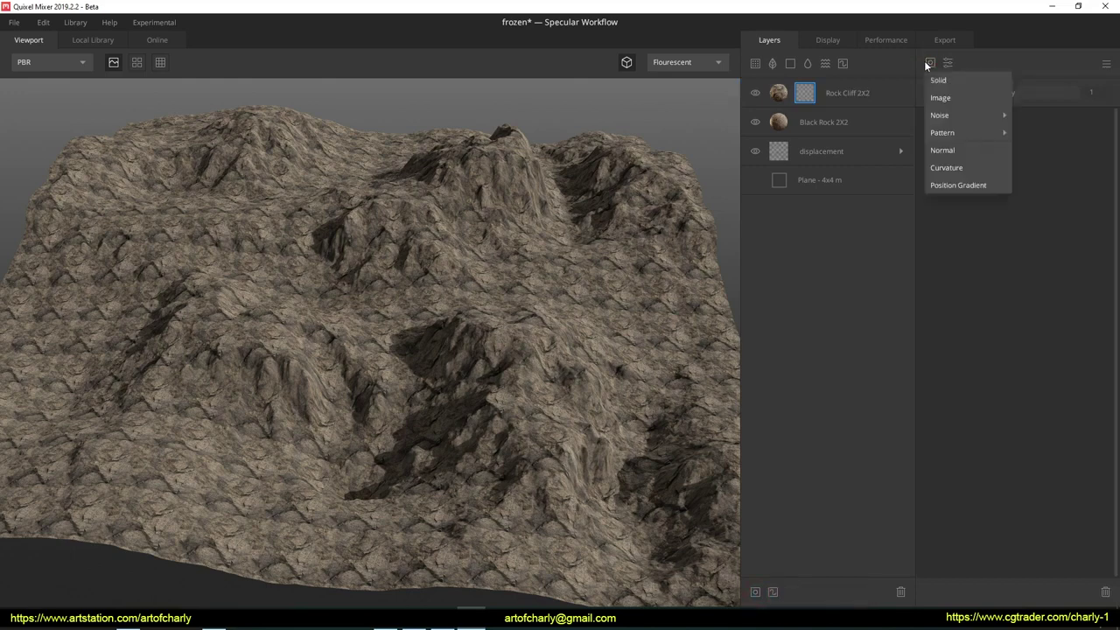
left_click(949, 99)
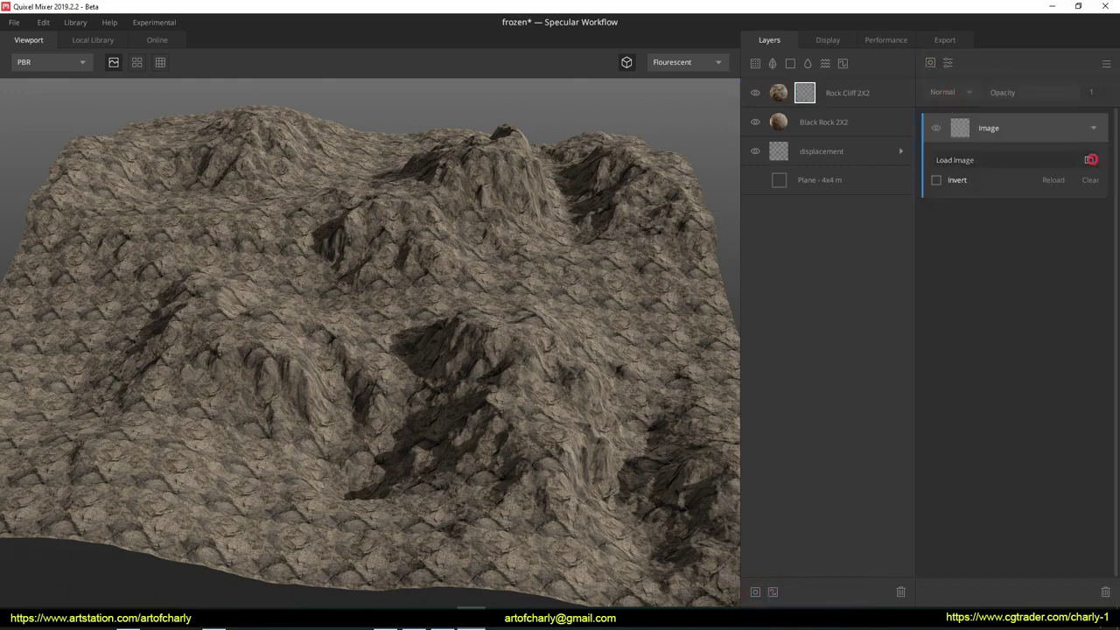
left_click(1090, 161)
key("Escape")
scroll(450, 350, "up", 3)
scroll(490, 367, "up", 2)
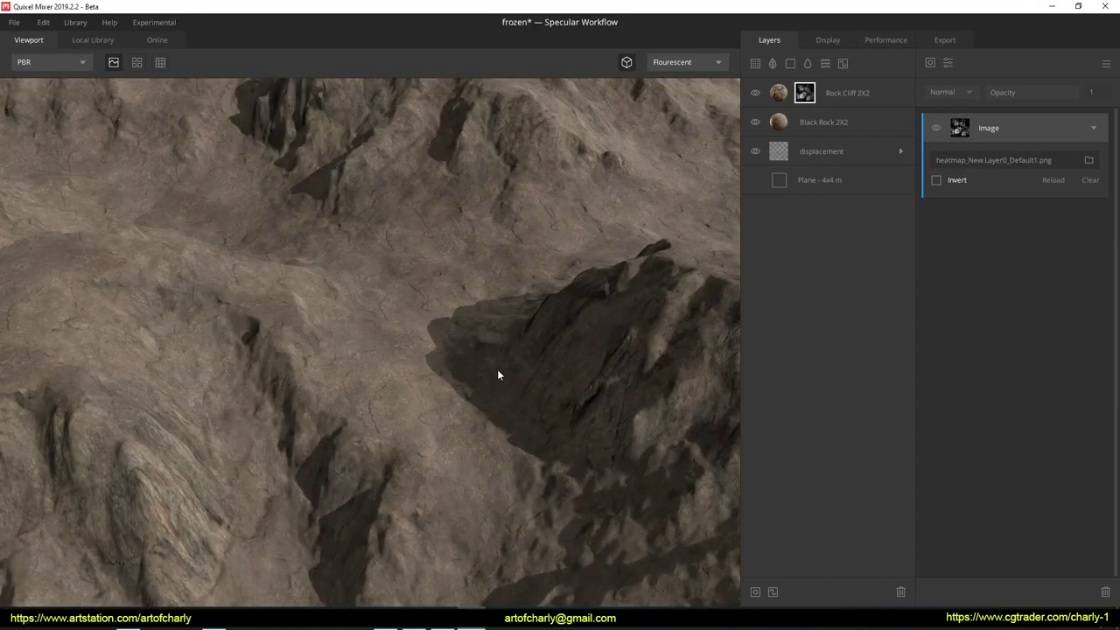
Step: Hide and reshow Black Rock 2X2 while orbiting the ridges to check where cliff rock appears
mouse_move(496, 370)
left_mouse_down()
mouse_move(384, 318)
mouse_move(455, 315)
mouse_move(526, 270)
mouse_move(487, 245)
left_mouse_up()
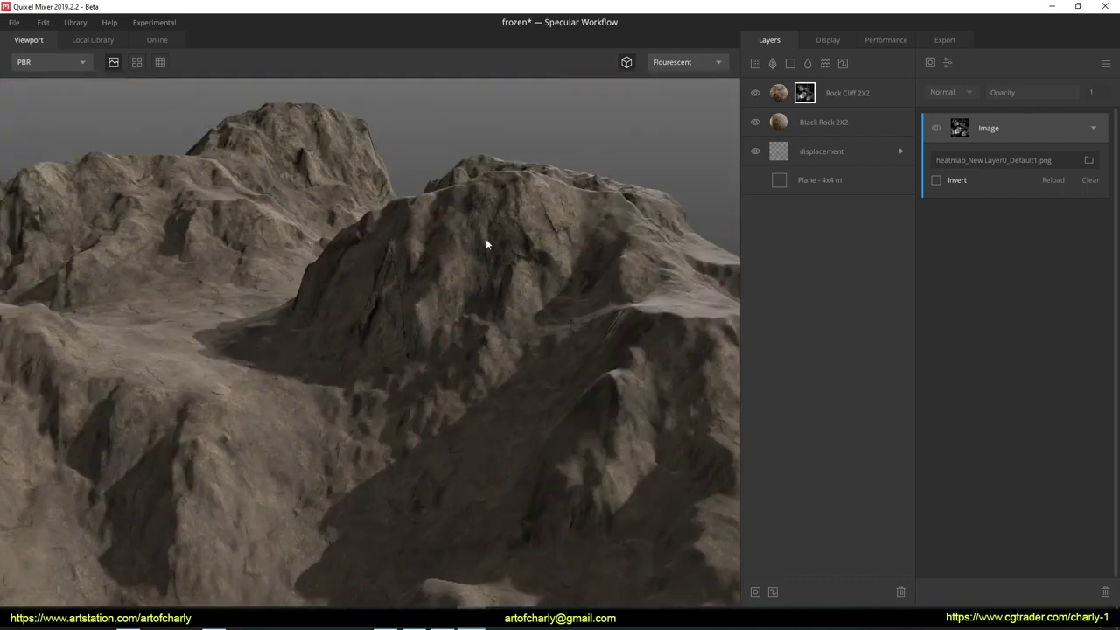
left_click(757, 123)
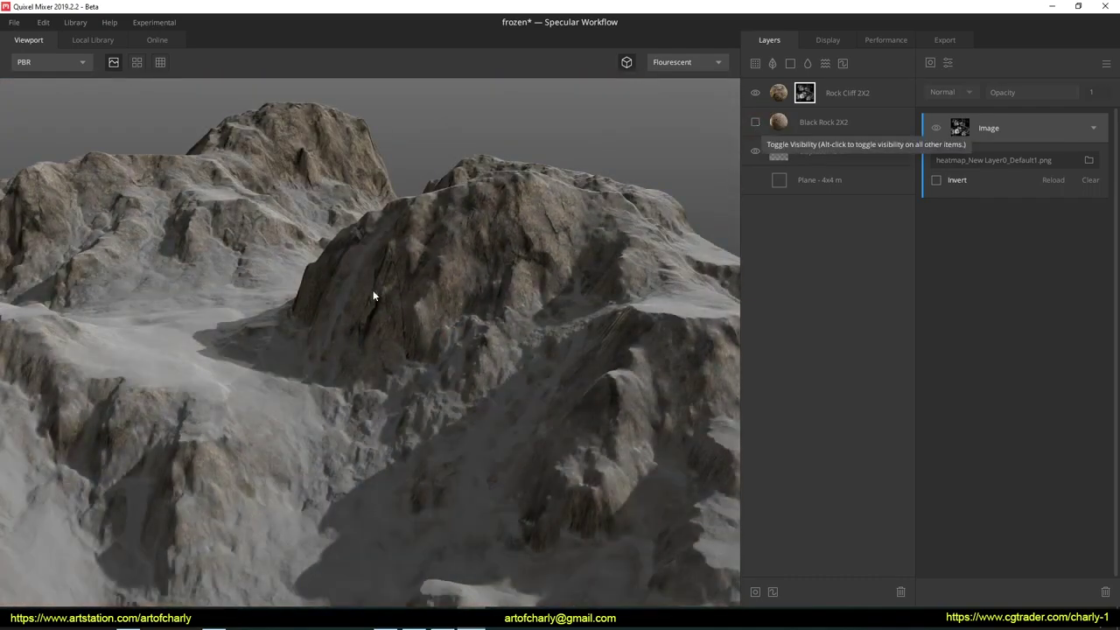
left_click_drag(372, 289, 448, 246)
scroll(449, 246, "down", 3)
scroll(453, 382, "up", 3)
mouse_move(453, 383)
left_mouse_down()
mouse_move(246, 365)
mouse_move(518, 340)
mouse_move(425, 325)
mouse_move(452, 369)
mouse_move(506, 278)
mouse_move(547, 283)
mouse_move(425, 306)
mouse_move(490, 289)
left_mouse_up()
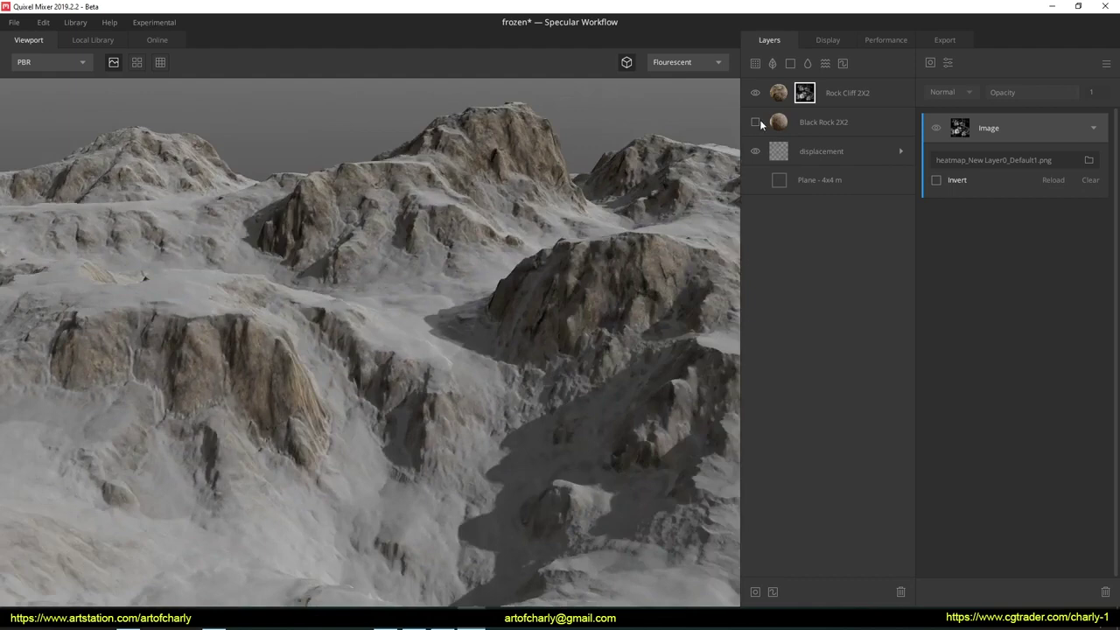
left_click(756, 123)
left_click(781, 94)
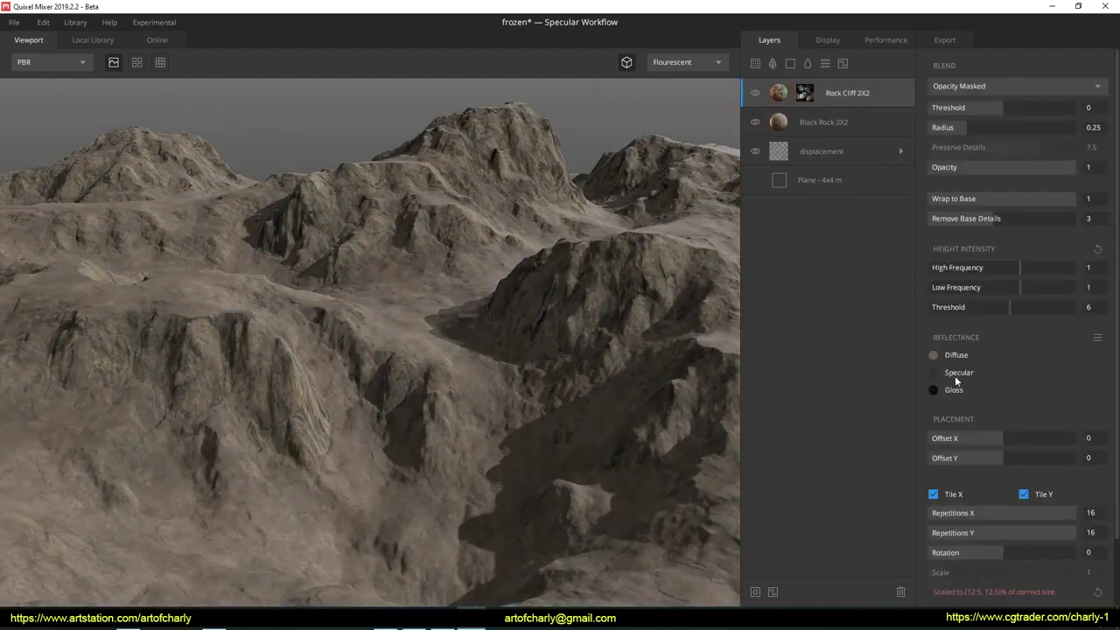
Step: Tile Rock Cliff 2X2 finer at 64 repetitions, then toggle Black Rock 2X2 off and back on
left_click_drag(1085, 518, 1090, 517)
left_click(756, 122)
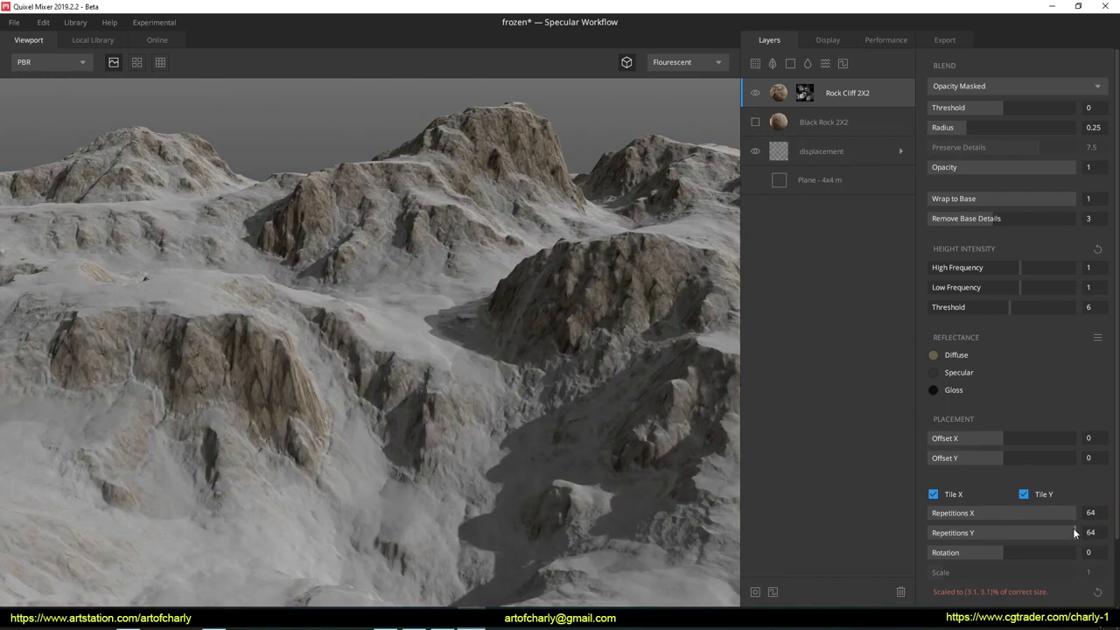
left_click(755, 122)
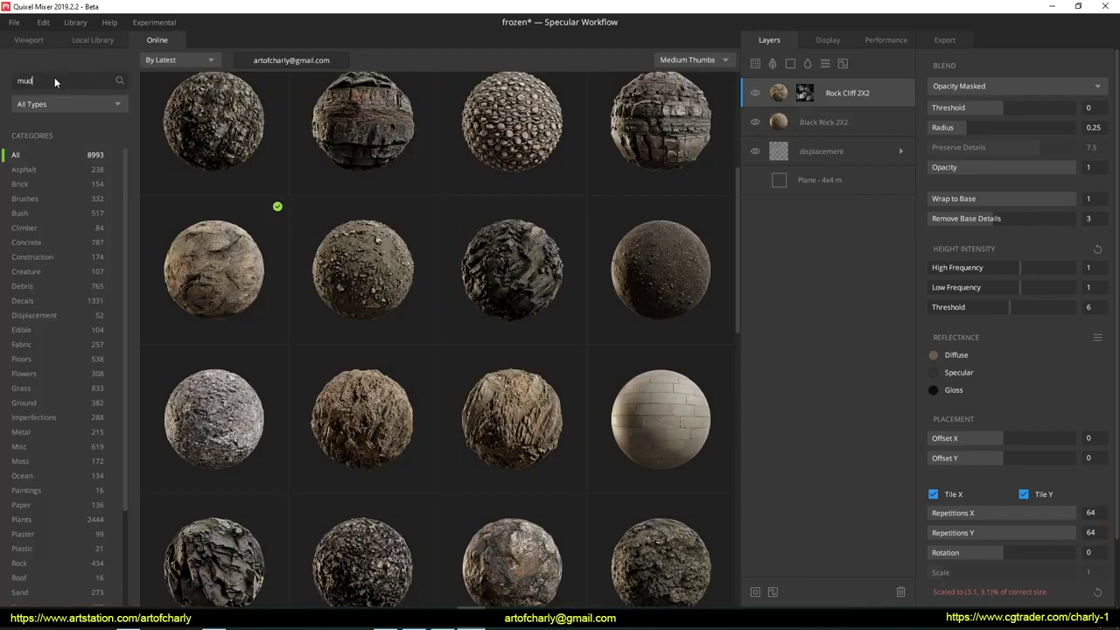
Step: Search online for mud, download Wet Soil 2X2 M and add it as the top layer
key("Return")
scroll(341, 224, "down", 2)
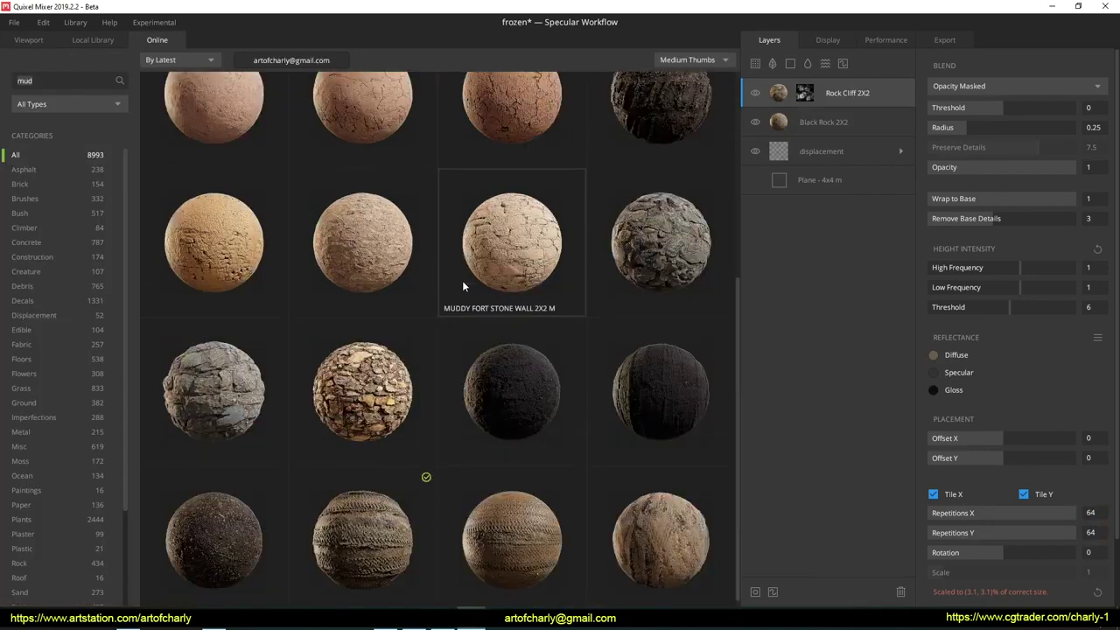
scroll(240, 532, "down", 5)
scroll(247, 488, "down", 3)
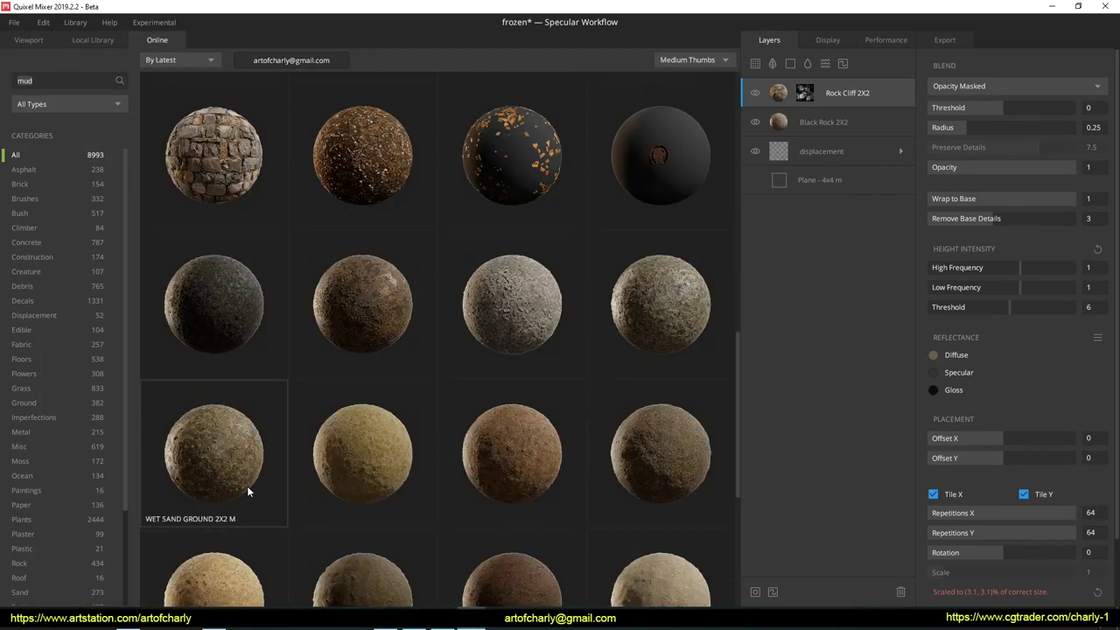
left_click(381, 321)
left_click(800, 468)
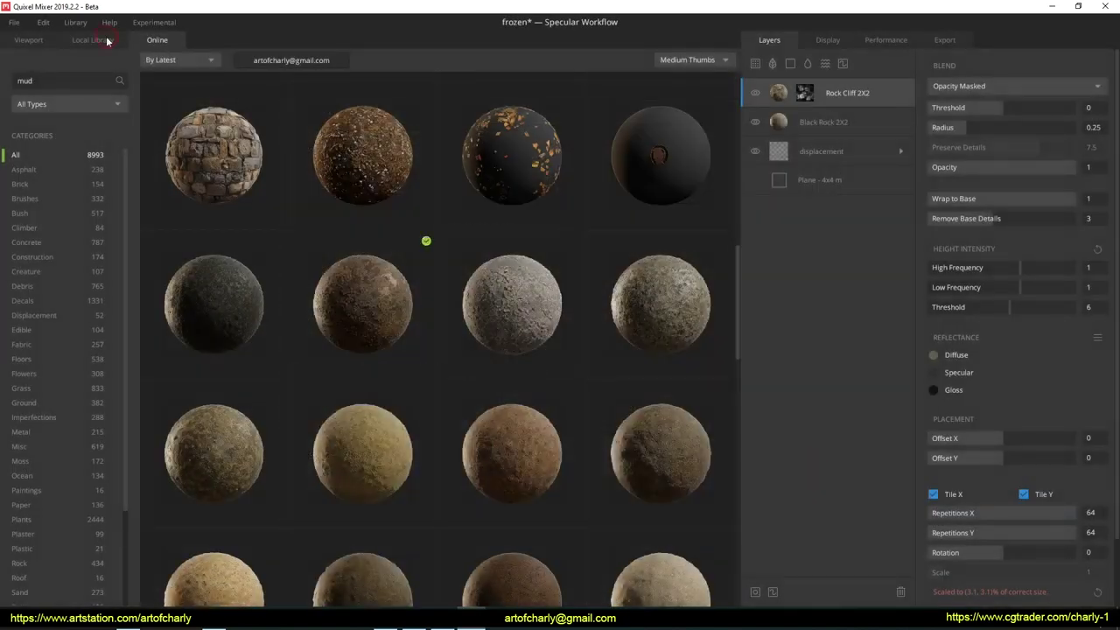
left_click(222, 125)
left_click(984, 85)
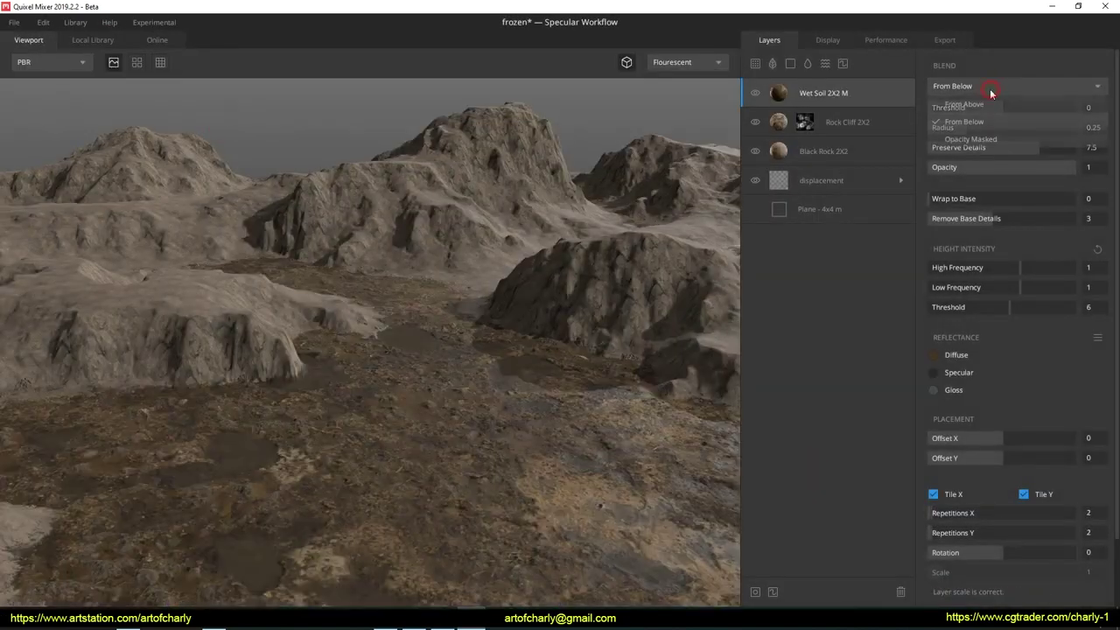
Step: Set Wet Soil 2X2 M to Opacity Masked, Wrap to Base 1, and 32 X repetitions
left_click(981, 137)
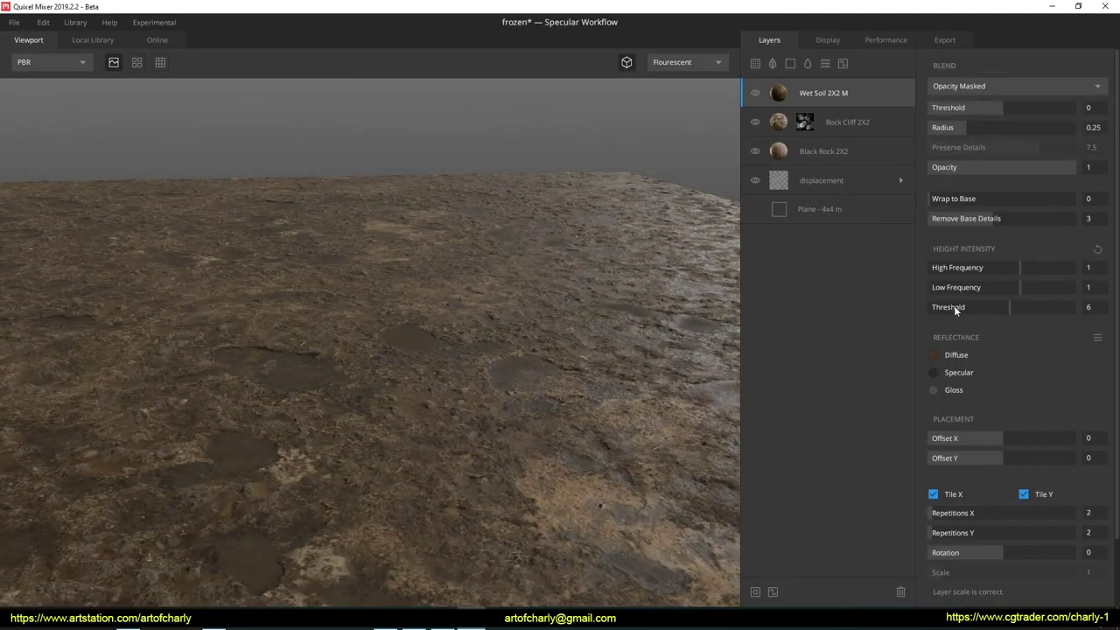
left_click_drag(960, 201, 1113, 203)
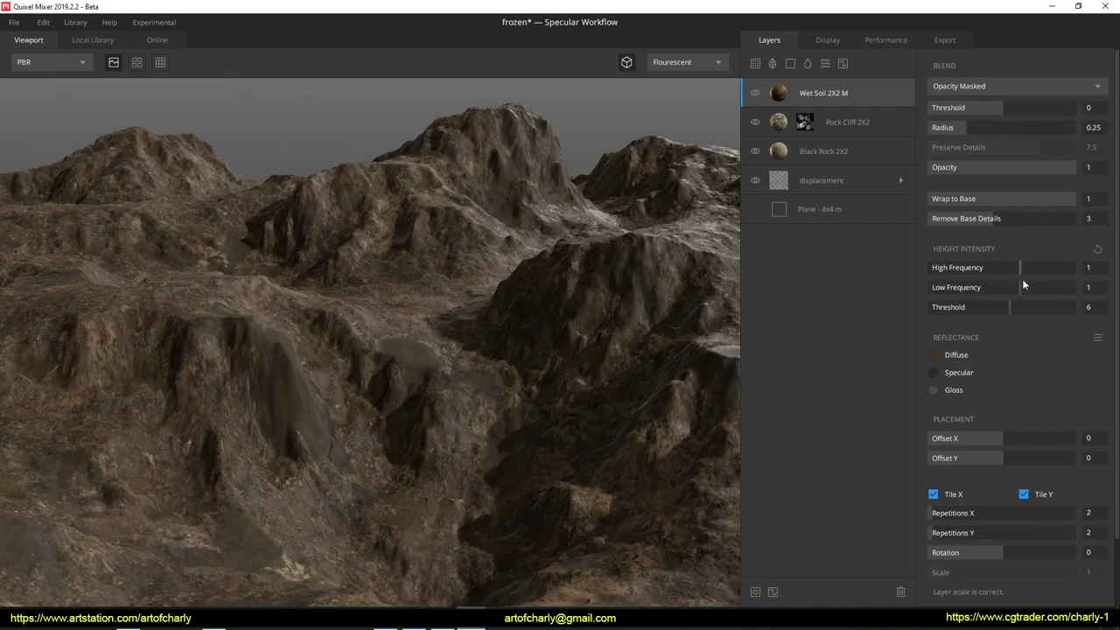
double_click(1089, 513)
type("32")
key("Return")
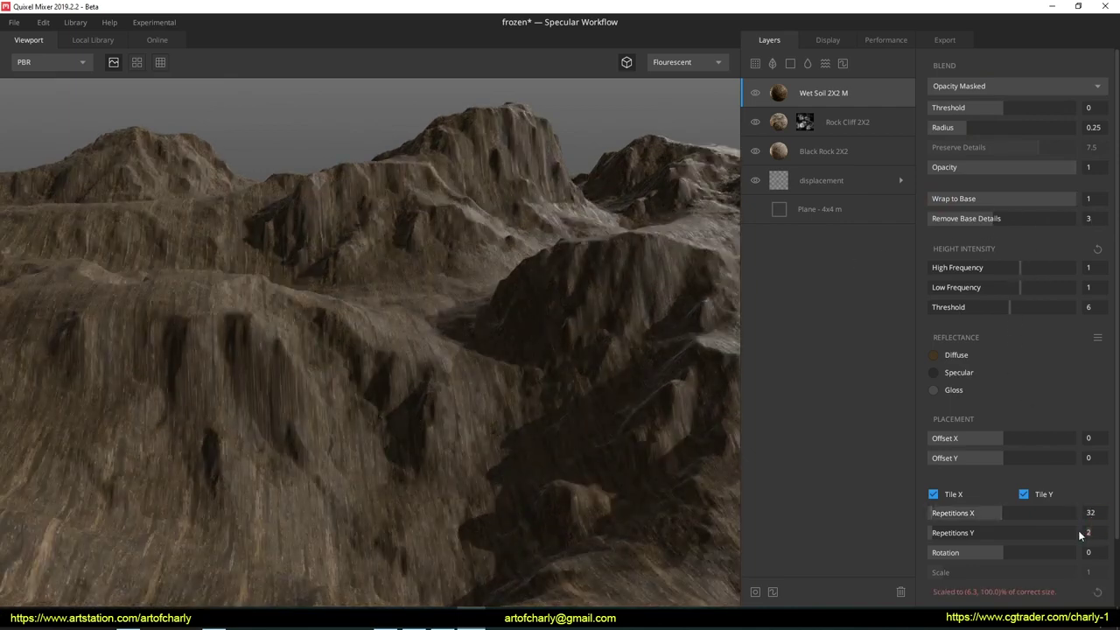
left_click(756, 592)
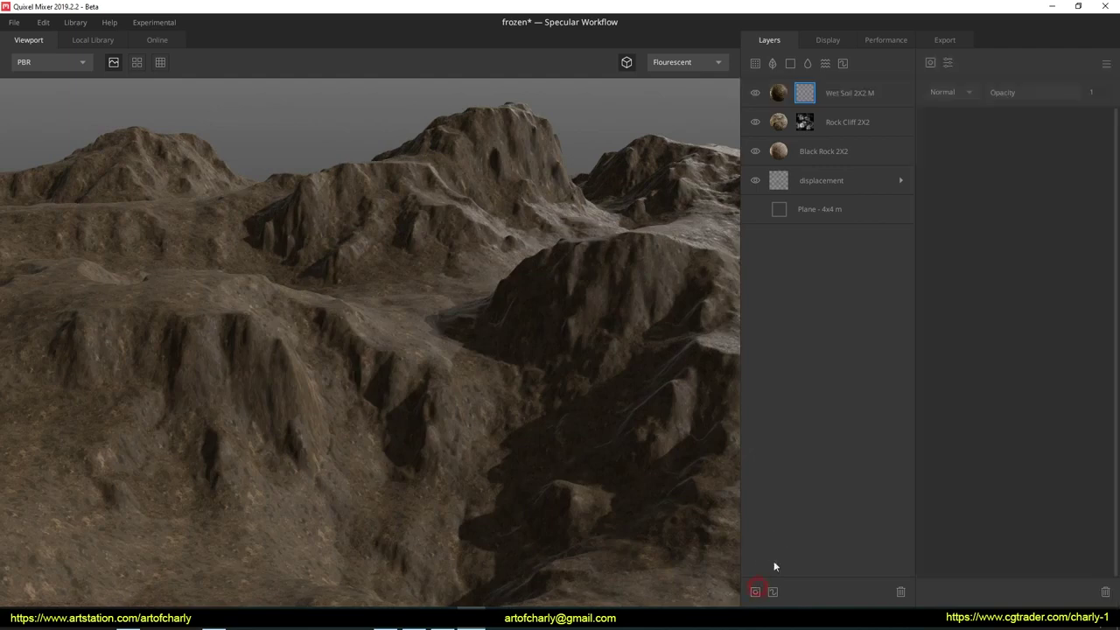
Step: Give Wet Soil 2X2 M an Image mask component
left_click(930, 63)
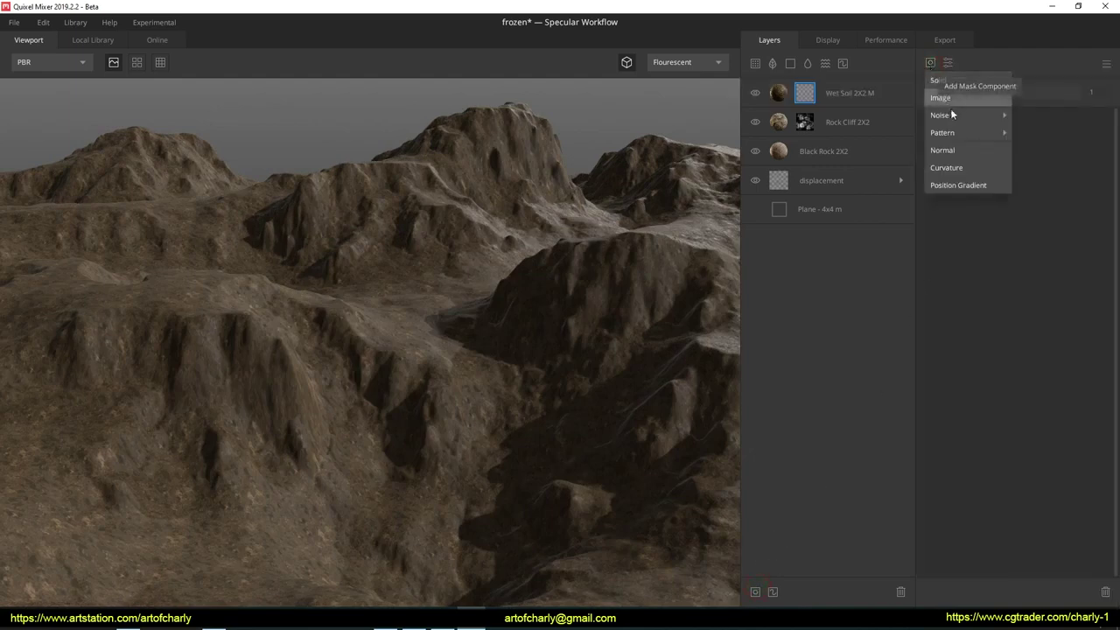
left_click(946, 101)
left_click(1088, 159)
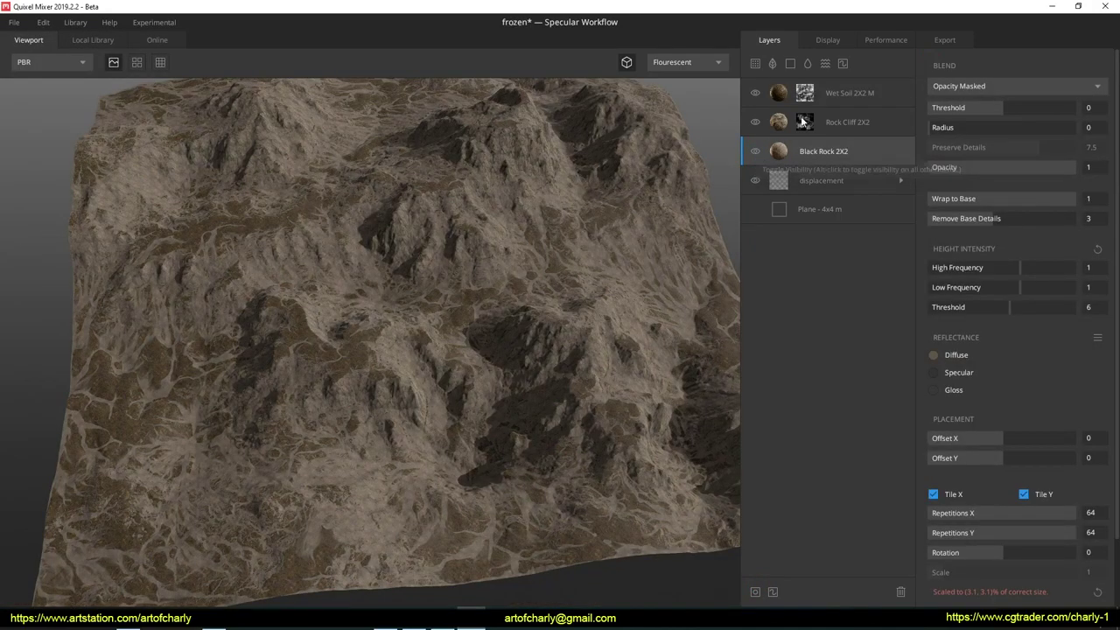
Step: Download Mossy Ground from the online library and add it as the top layer
left_click(784, 96)
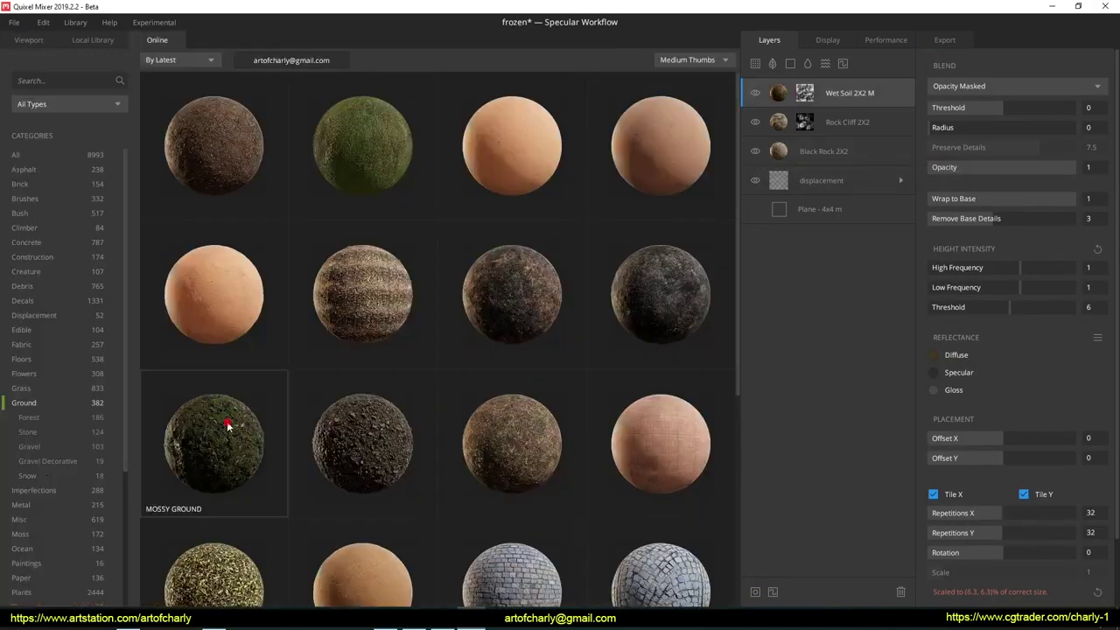
left_click(221, 433)
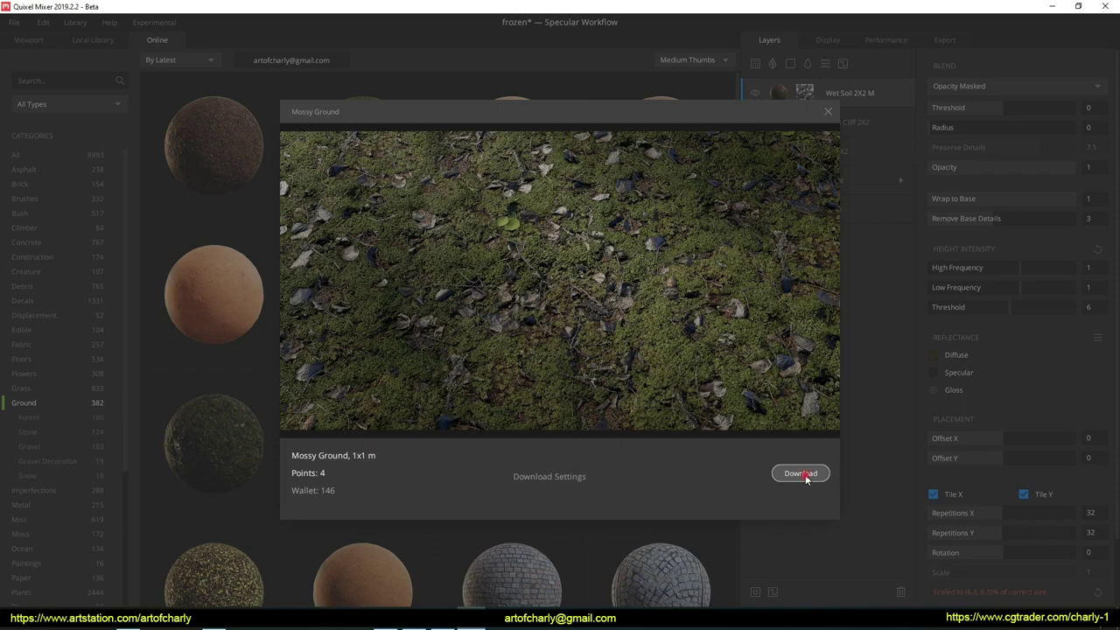
left_click(802, 474)
left_click(219, 154)
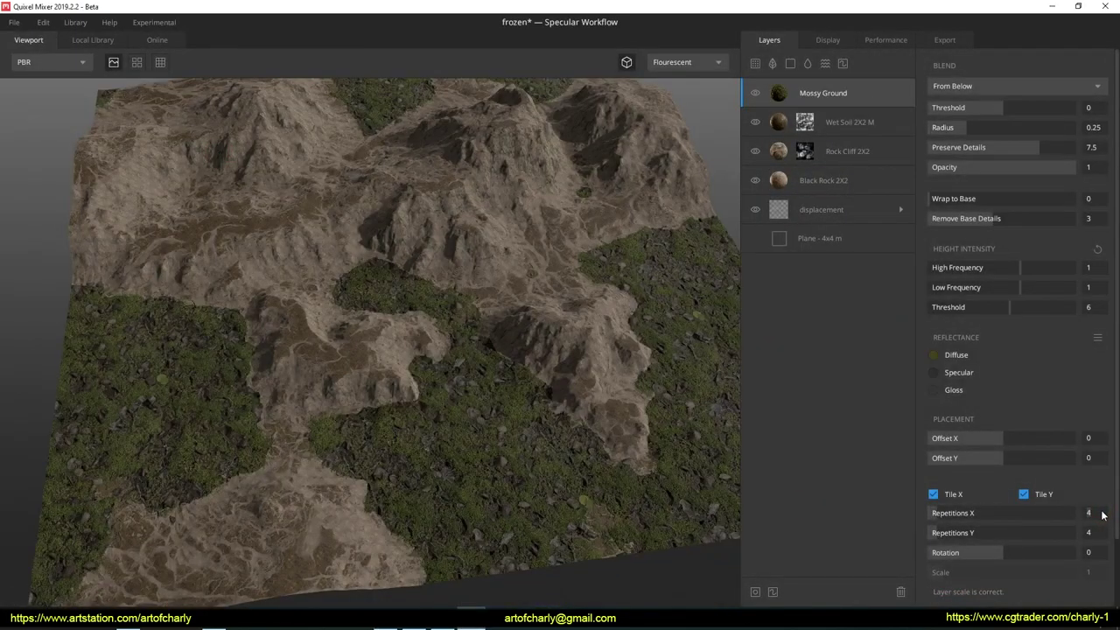
type("64")
Step: Set Mossy Ground to Opacity Masked, wrapped to base, tiling 23 by 24 repetitions
key("Return")
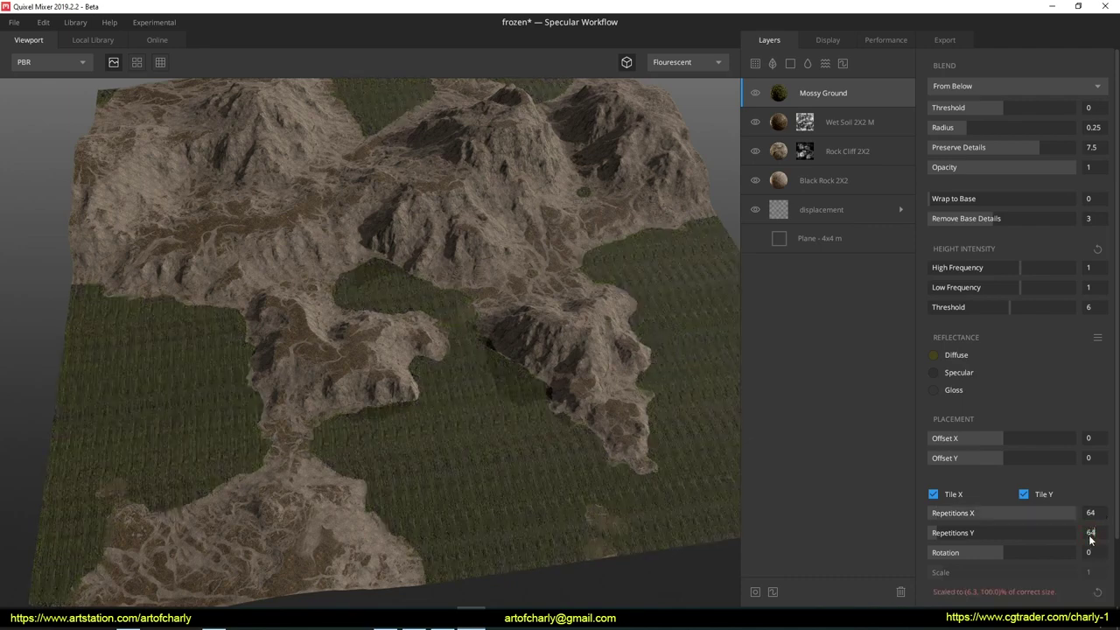
key("Return")
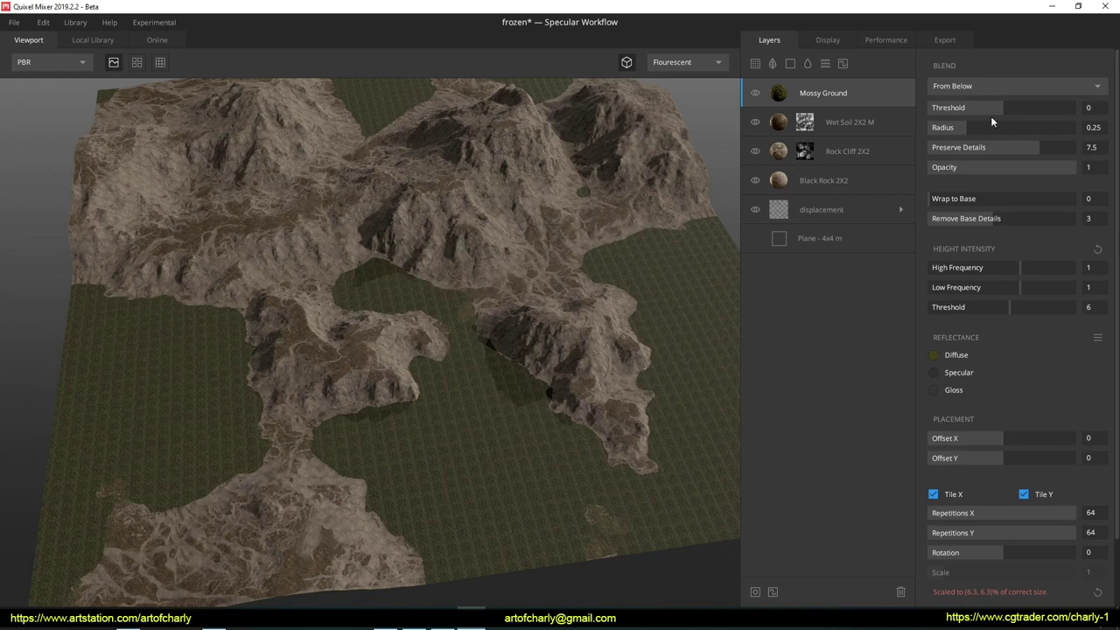
left_click(962, 86)
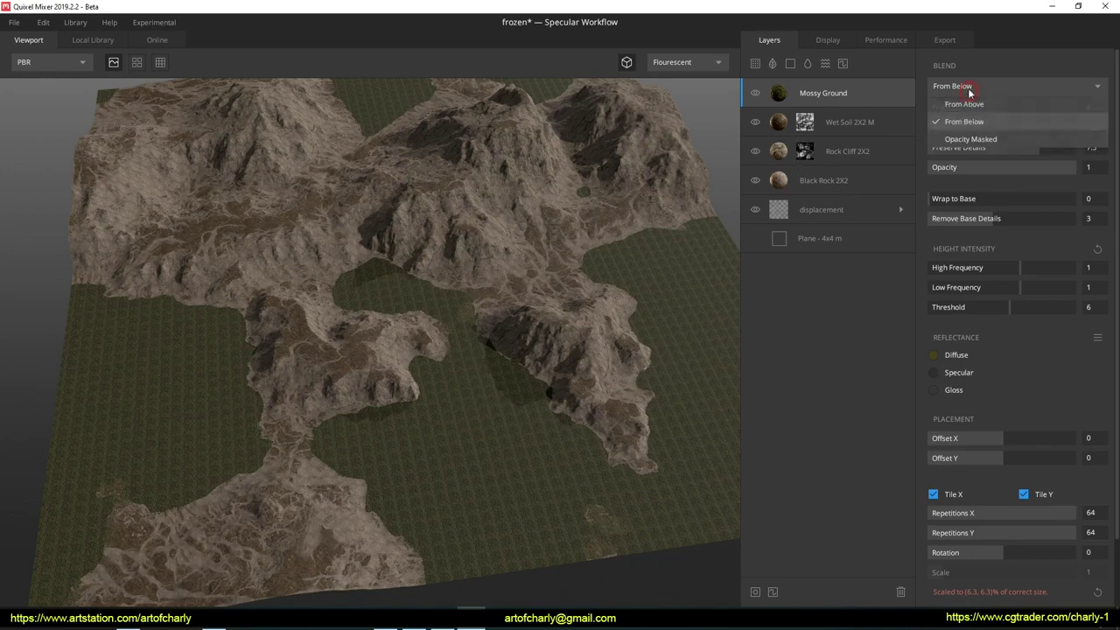
left_click(978, 140)
left_click_drag(941, 199, 1076, 199)
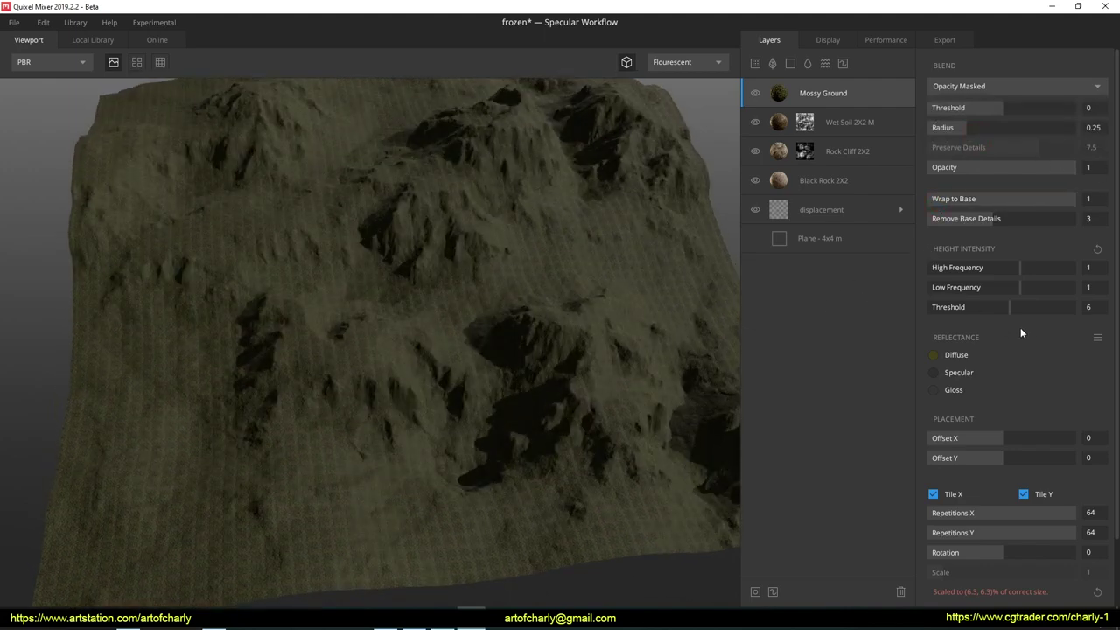
left_click_drag(1065, 516, 979, 520)
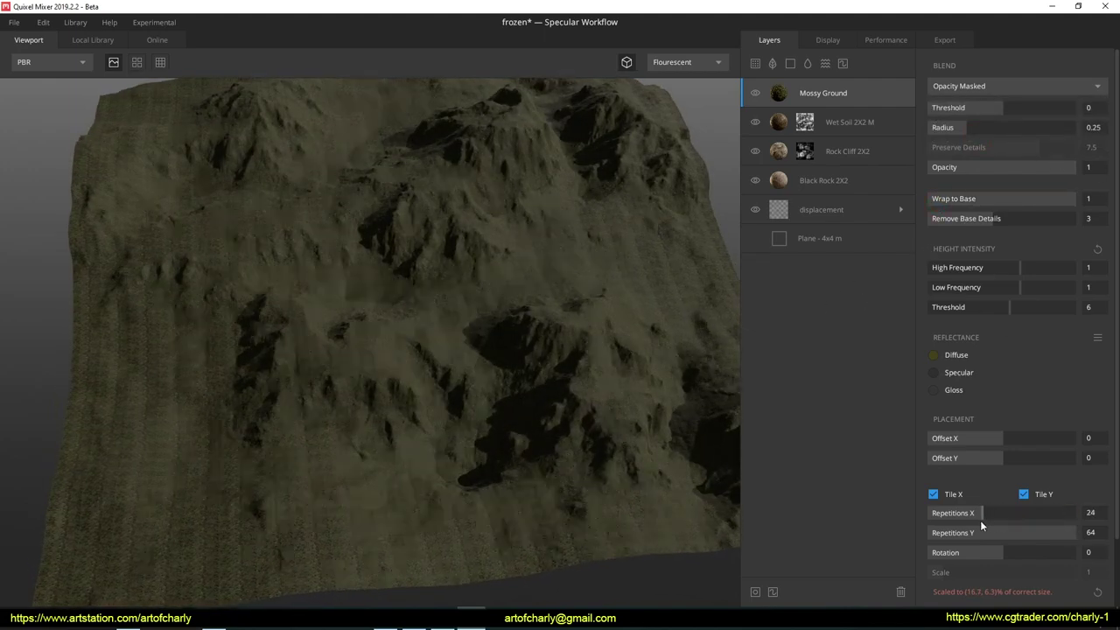
left_click_drag(1060, 534, 981, 529)
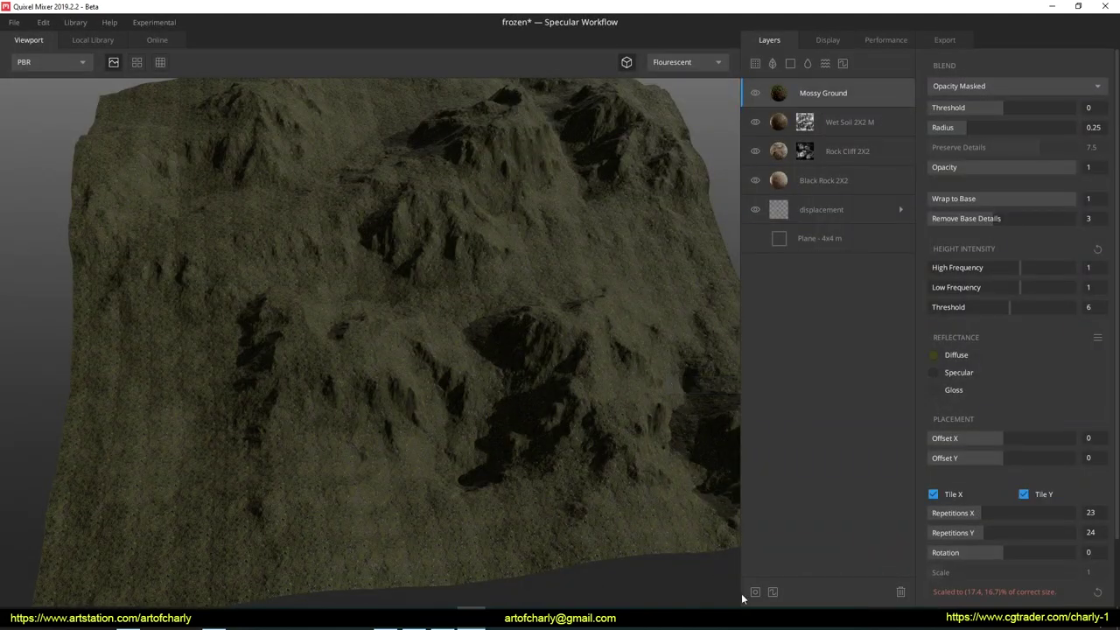
left_click(754, 592)
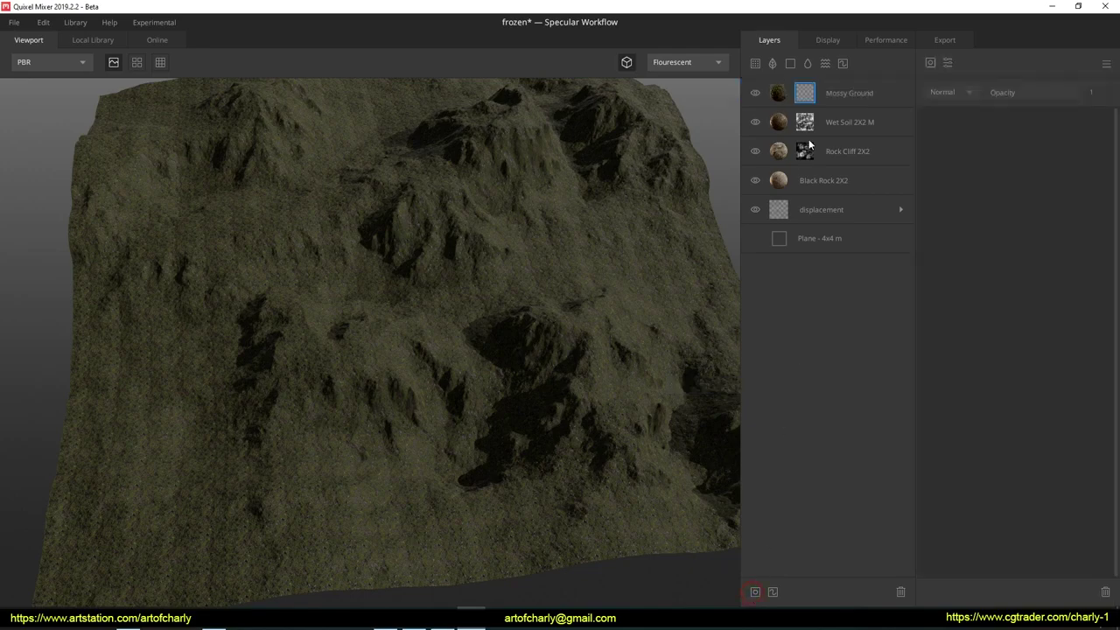
Step: Add an Image mask component to the Mossy Ground layer
left_click(929, 63)
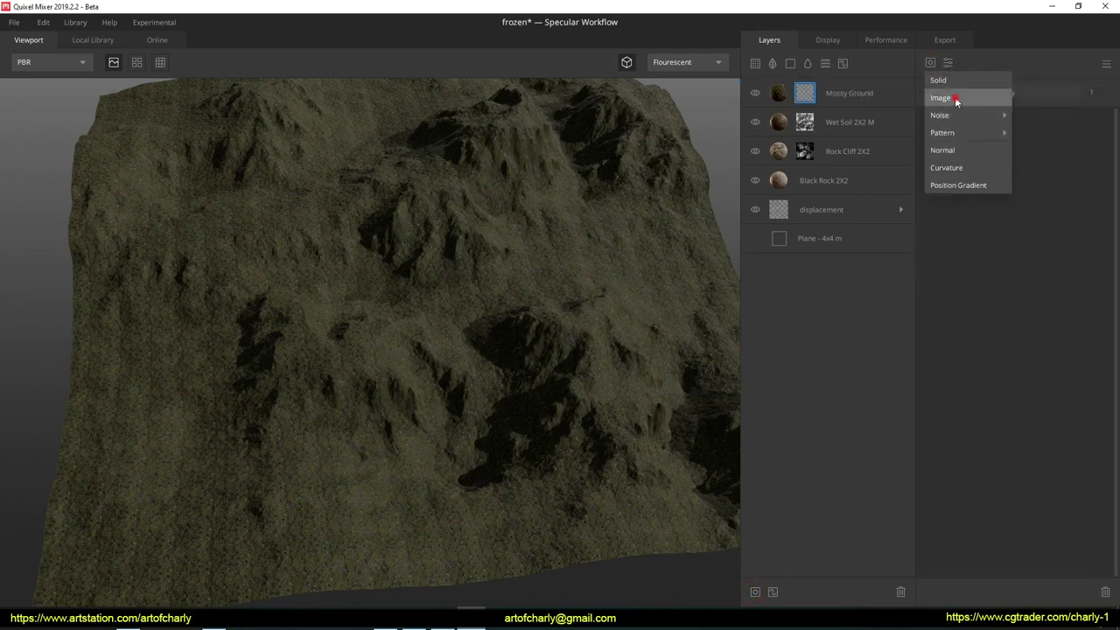
left_click(940, 98)
left_click(1087, 161)
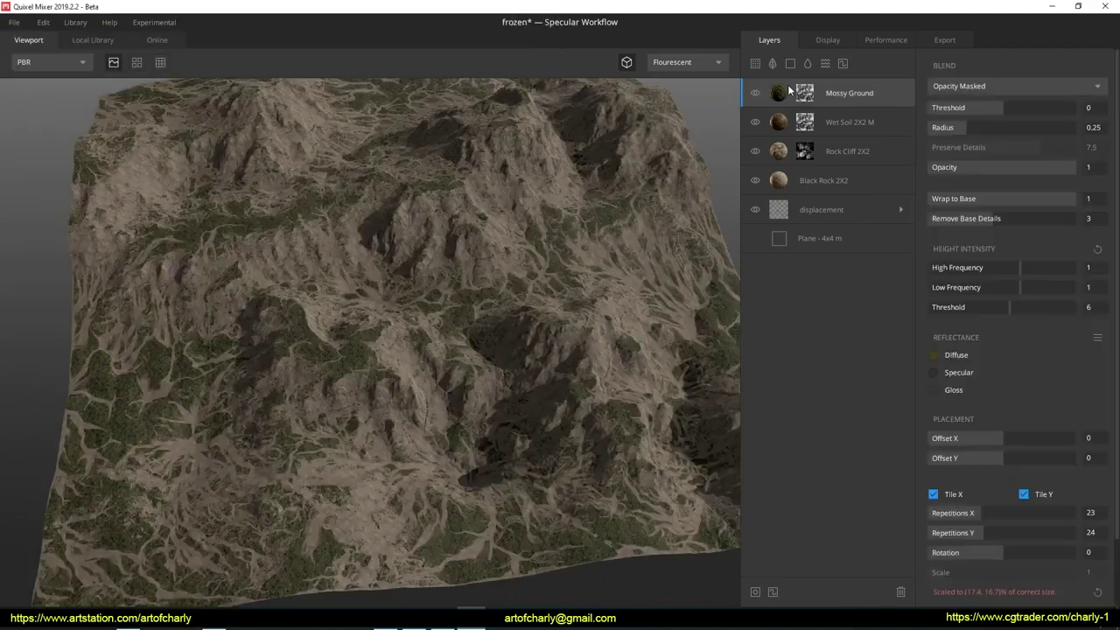
Step: Search the online library for snow and download Sleet On Grass 2X2 M
left_click(146, 42)
type("ow")
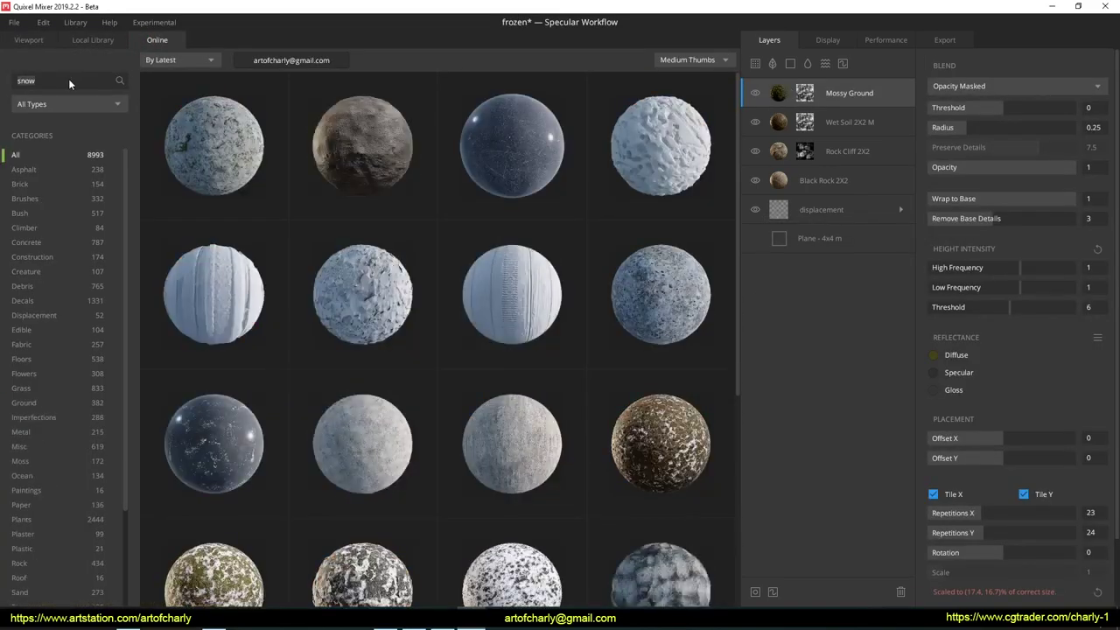
left_click(230, 151)
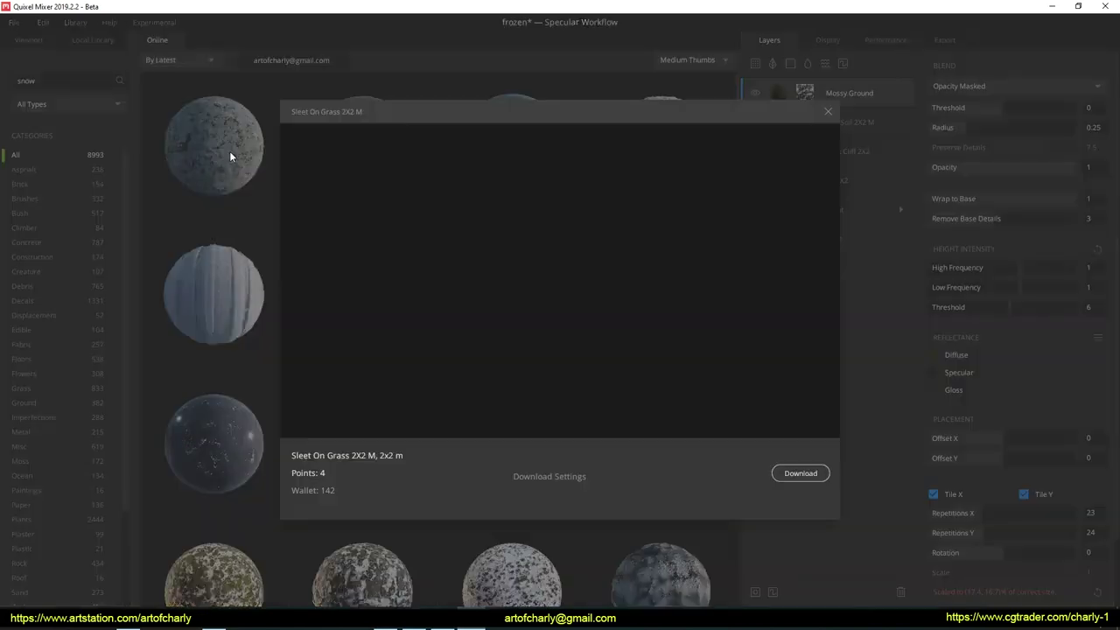
left_click(800, 473)
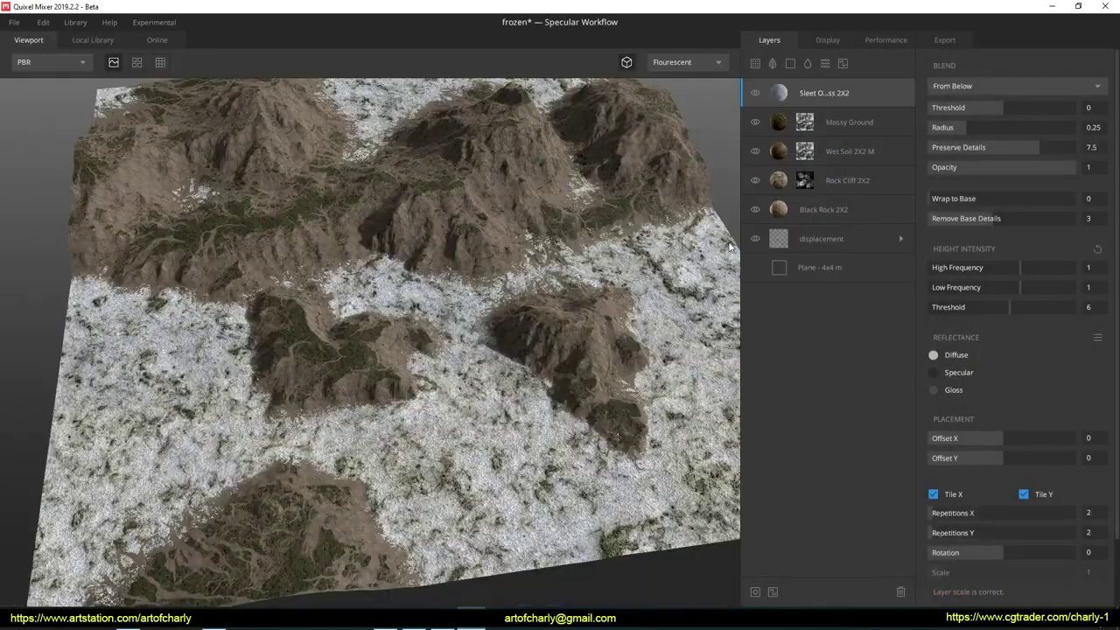
Step: Set the sleet layer to Opacity Masked, wrapped to base, tiling 64 by 64
left_click(977, 91)
left_click(972, 138)
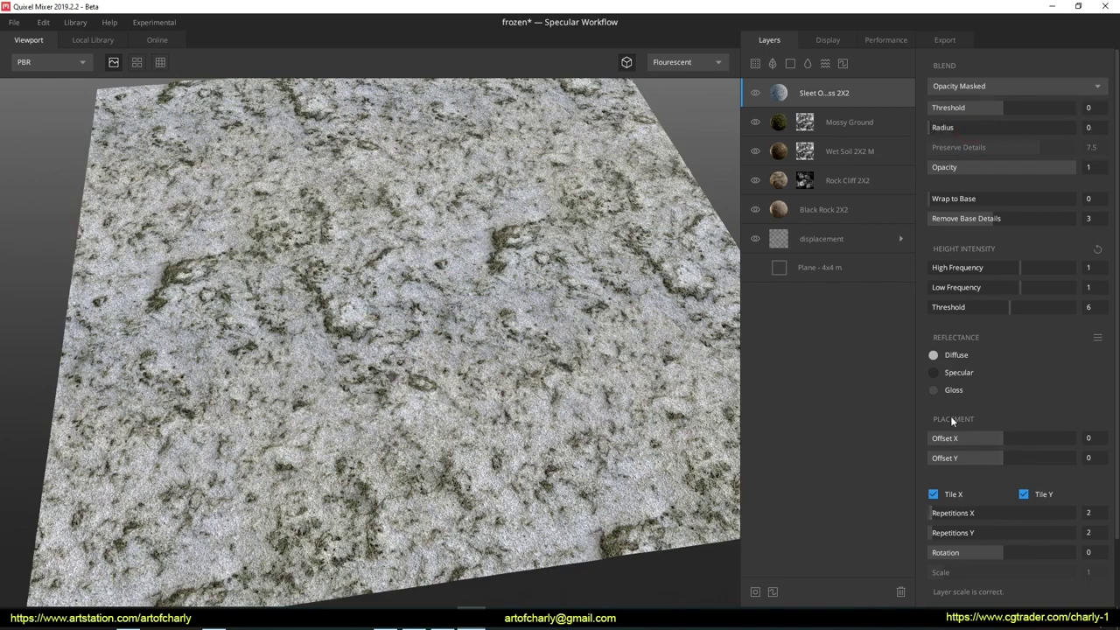
left_click_drag(936, 199, 1085, 197)
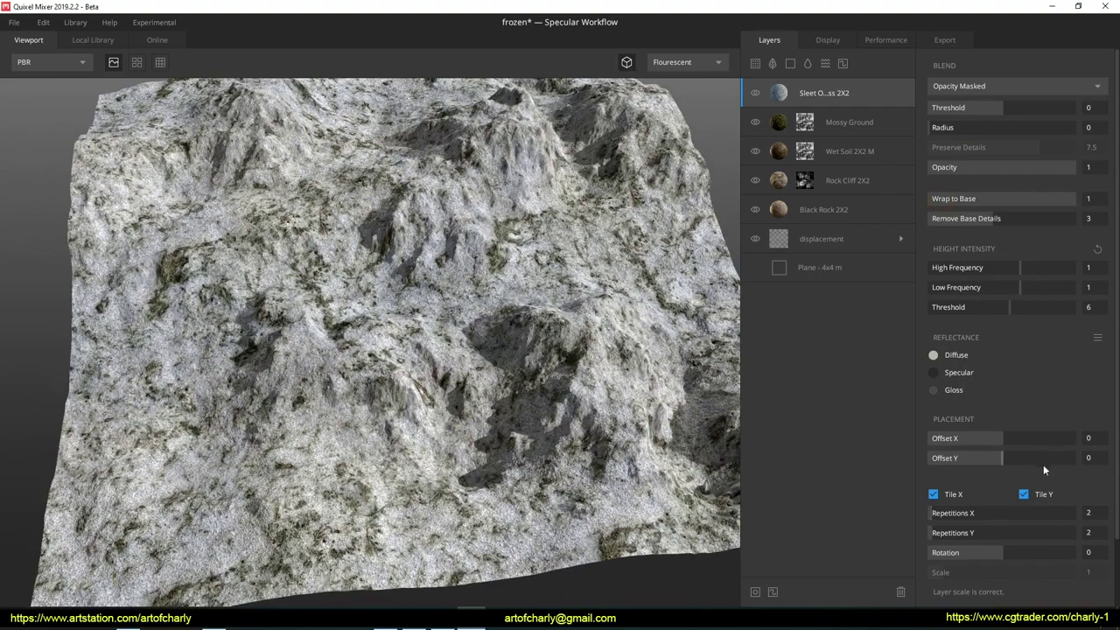
left_click_drag(939, 515, 1085, 514)
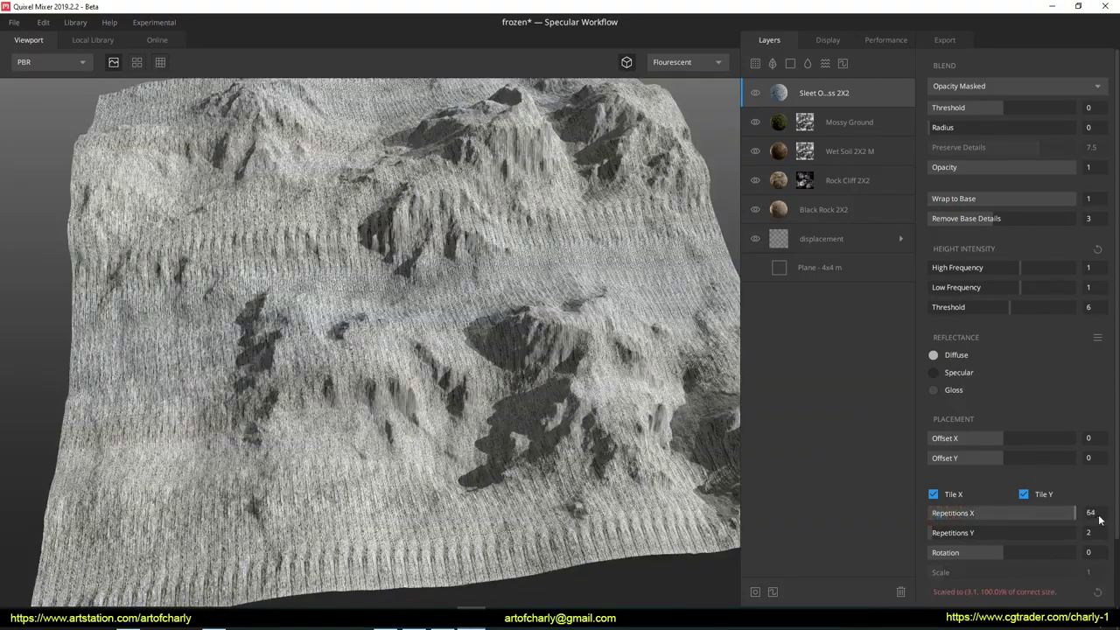
left_click_drag(944, 532, 1085, 532)
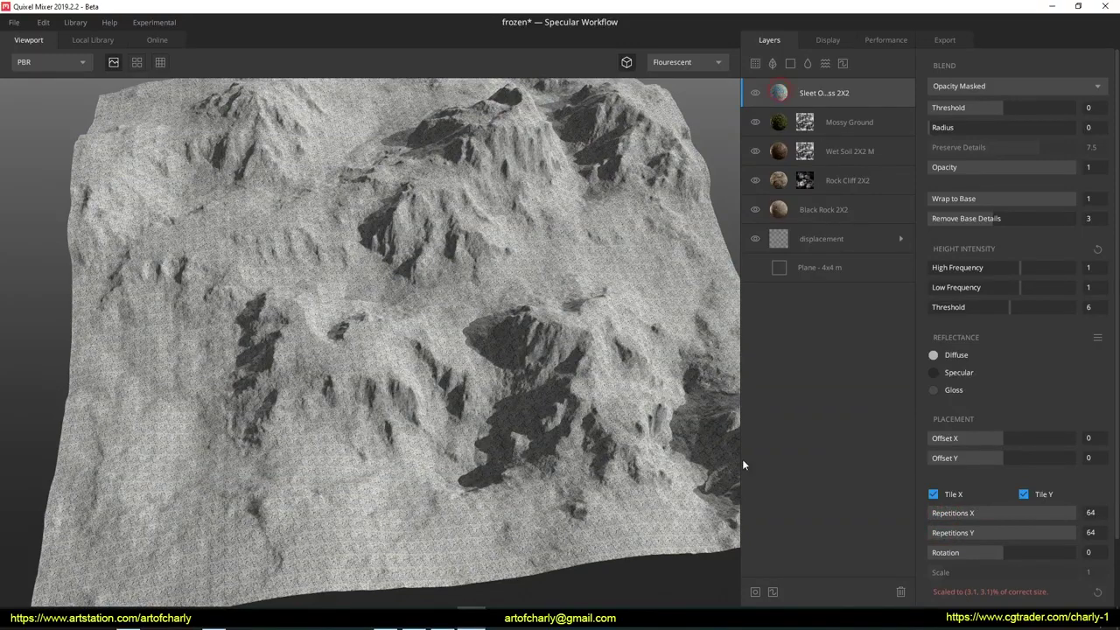
Step: Give the sleet layer an Image mask and download Windswept Snowy Stones 2X2 M
left_click(755, 592)
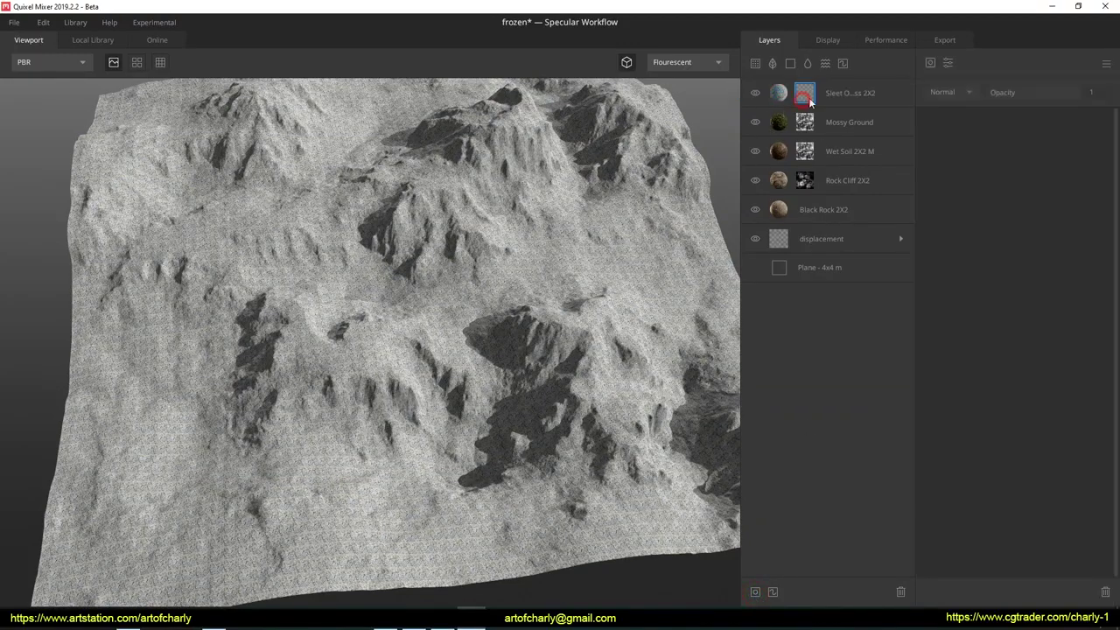
left_click(930, 62)
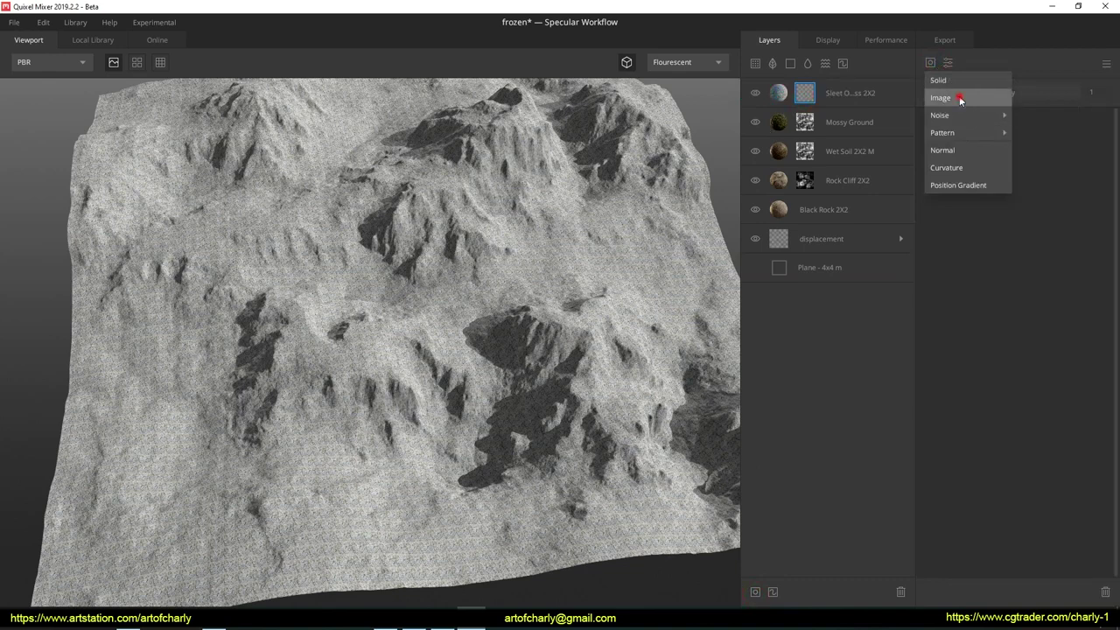
left_click(958, 95)
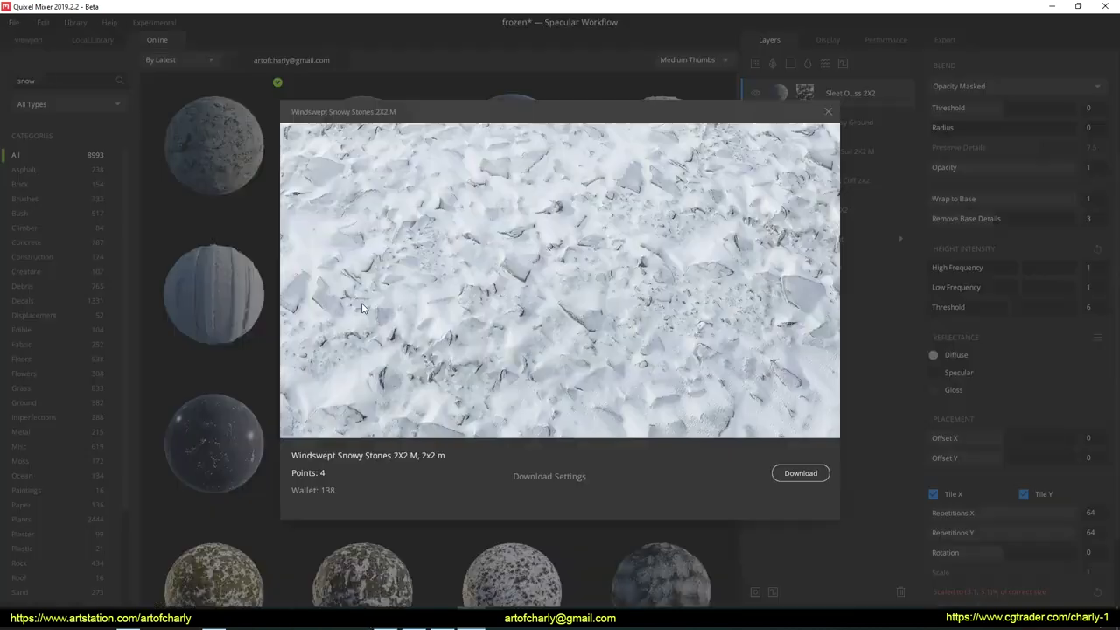
left_click(818, 478)
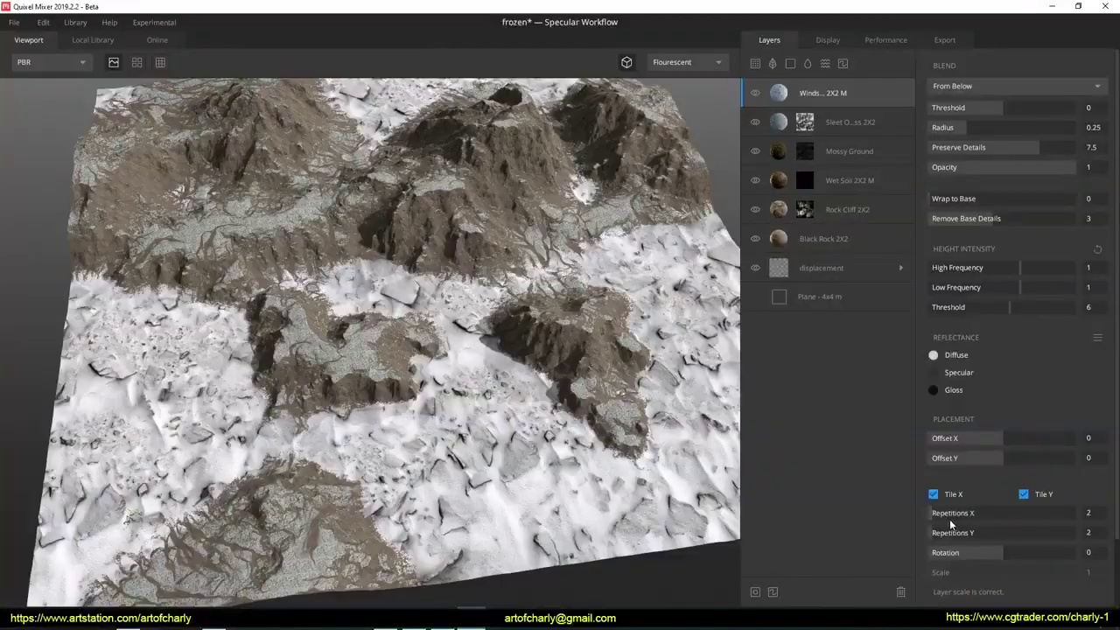
Step: Tile Windswept Snowy Stones 2X2 M at 24 by 25 repetitions and add a mask
left_click_drag(949, 516, 1109, 514)
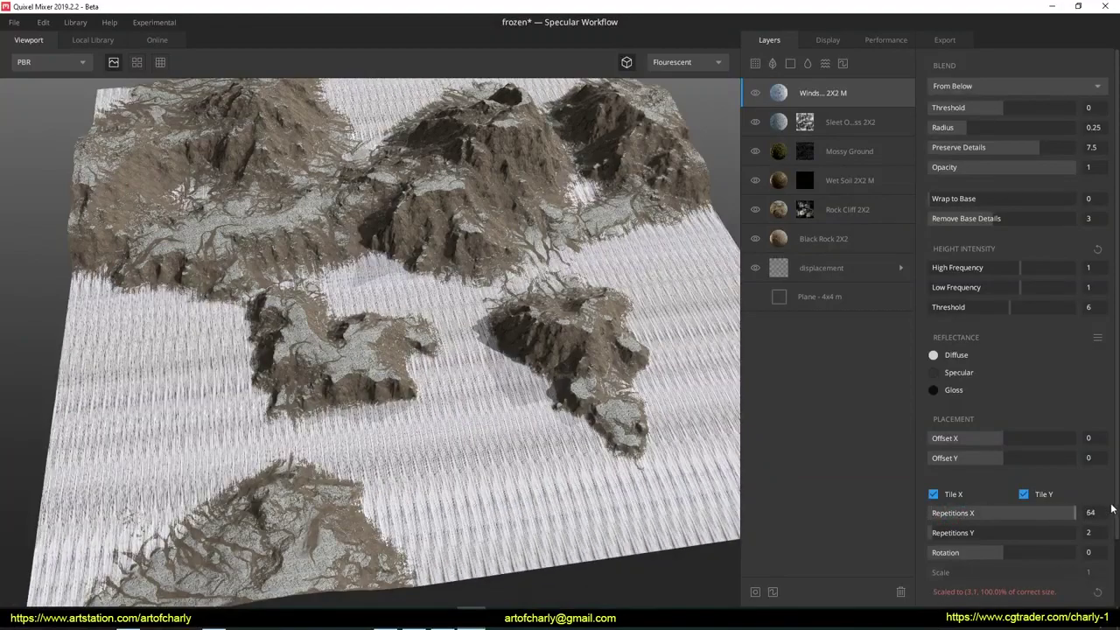
left_click_drag(969, 532, 1112, 527)
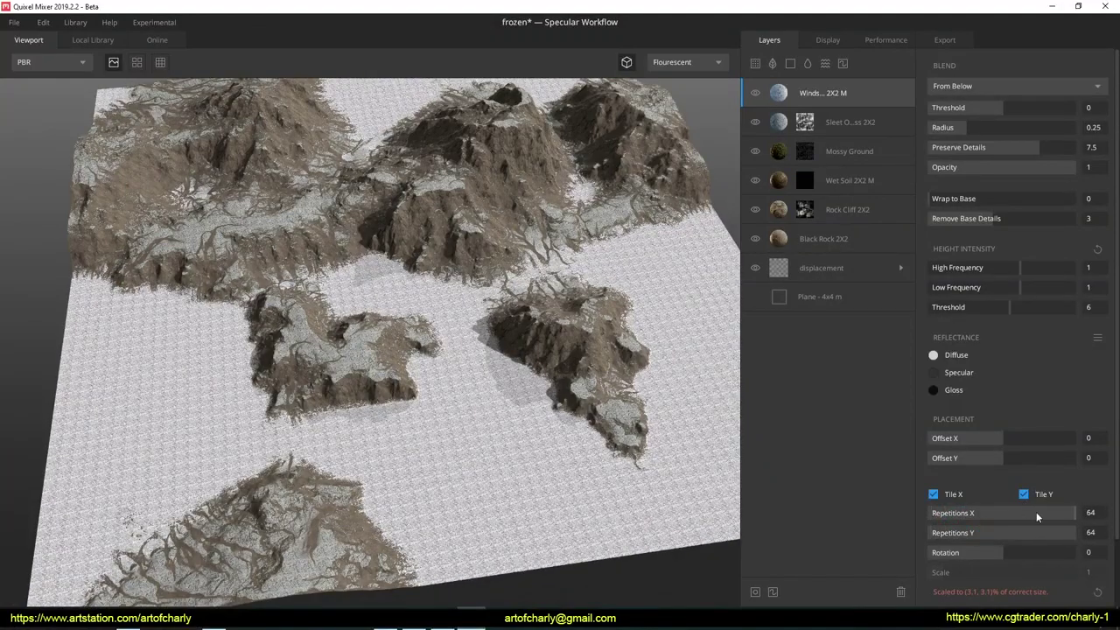
mouse_move(1032, 514)
left_mouse_down()
mouse_move(983, 516)
mouse_move(966, 536)
mouse_move(984, 532)
left_mouse_up()
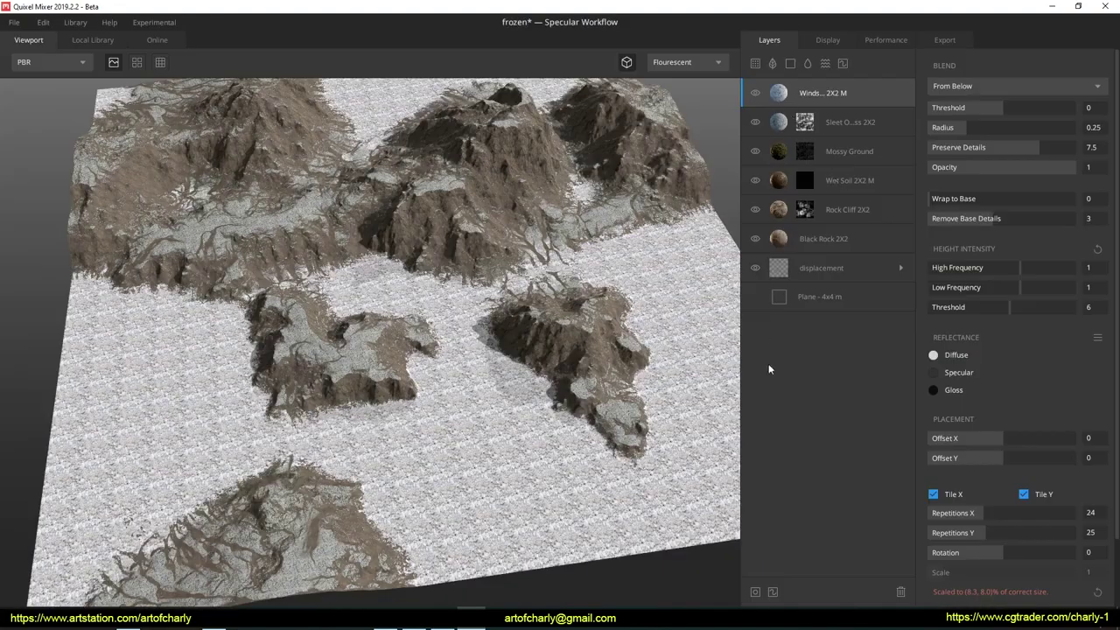
left_click(755, 591)
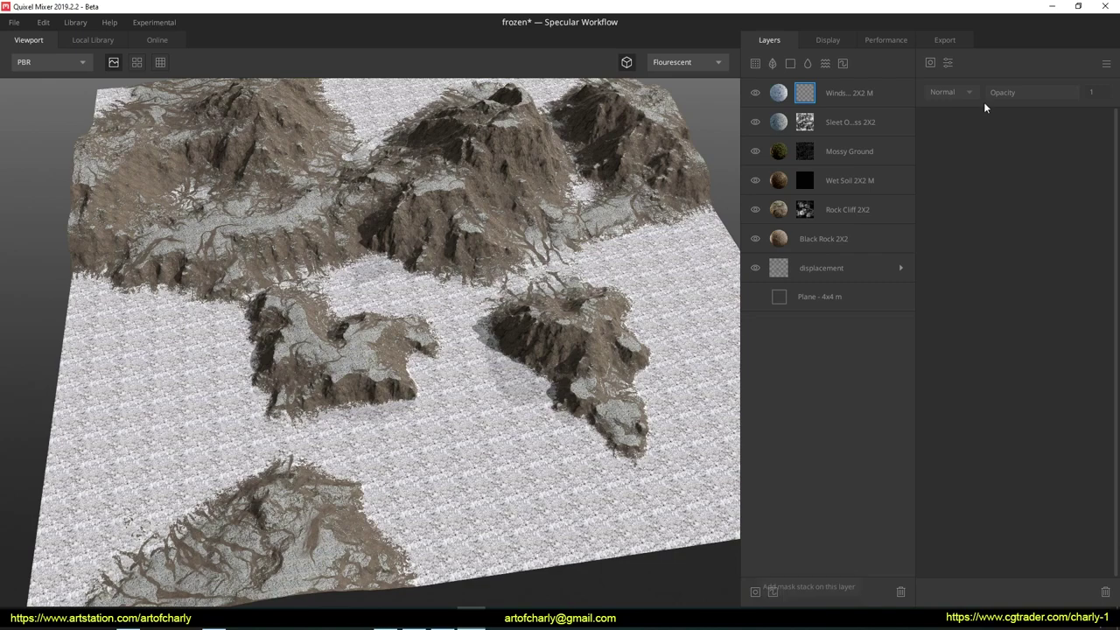
Step: Add an Image mask component to the snow layer and set Wrap to Base to 1
left_click(936, 67)
left_click(958, 99)
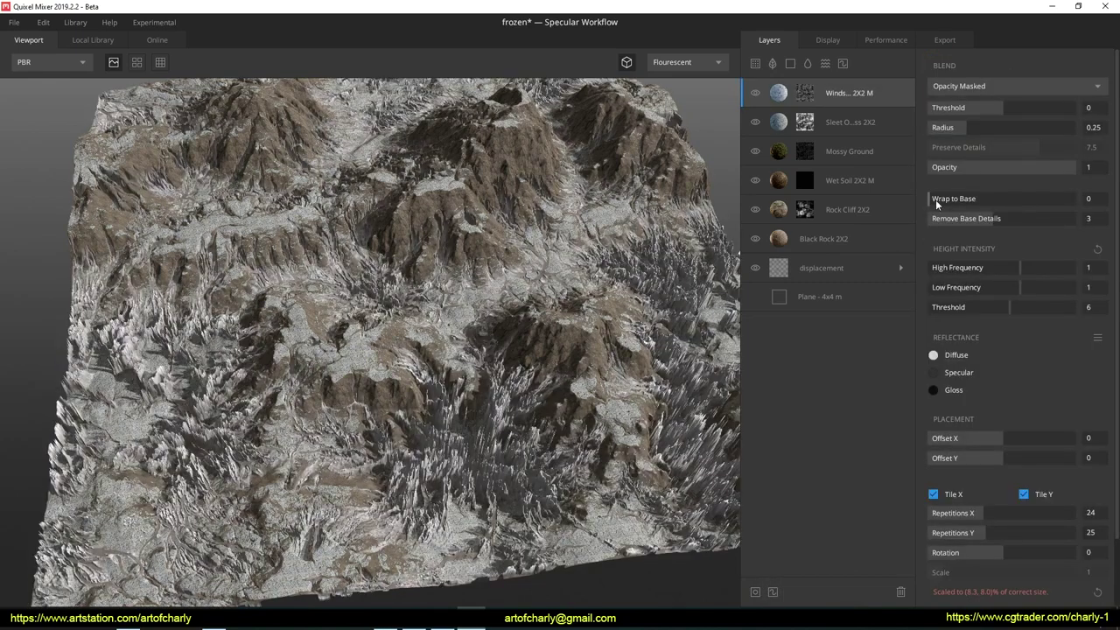
left_click_drag(935, 199, 1075, 199)
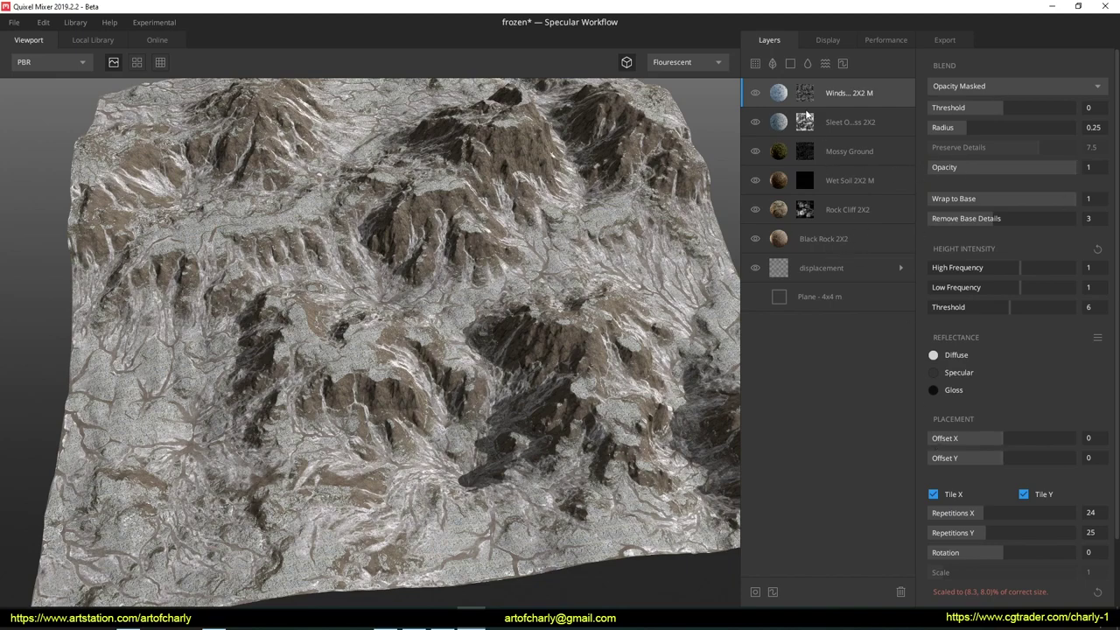
Step: Toggle the snow layer off and on repeatedly, then view the terrain from a low angle
left_click(754, 92)
left_click(754, 93)
left_click(754, 93)
left_click(754, 93)
left_click(754, 92)
left_click(754, 93)
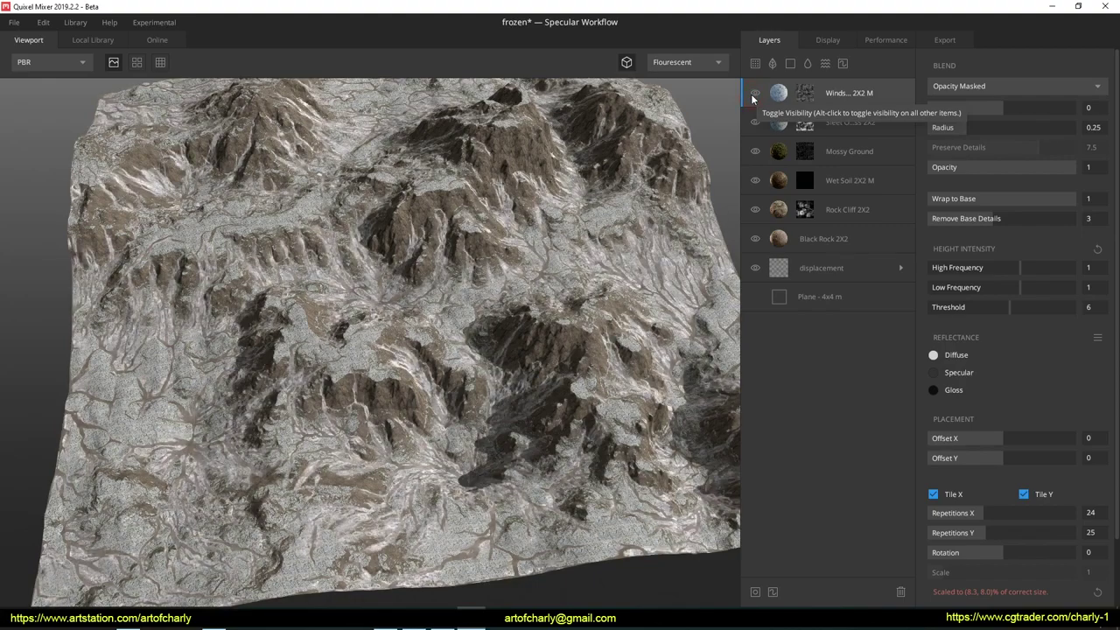
left_click(754, 93)
left_click(754, 93)
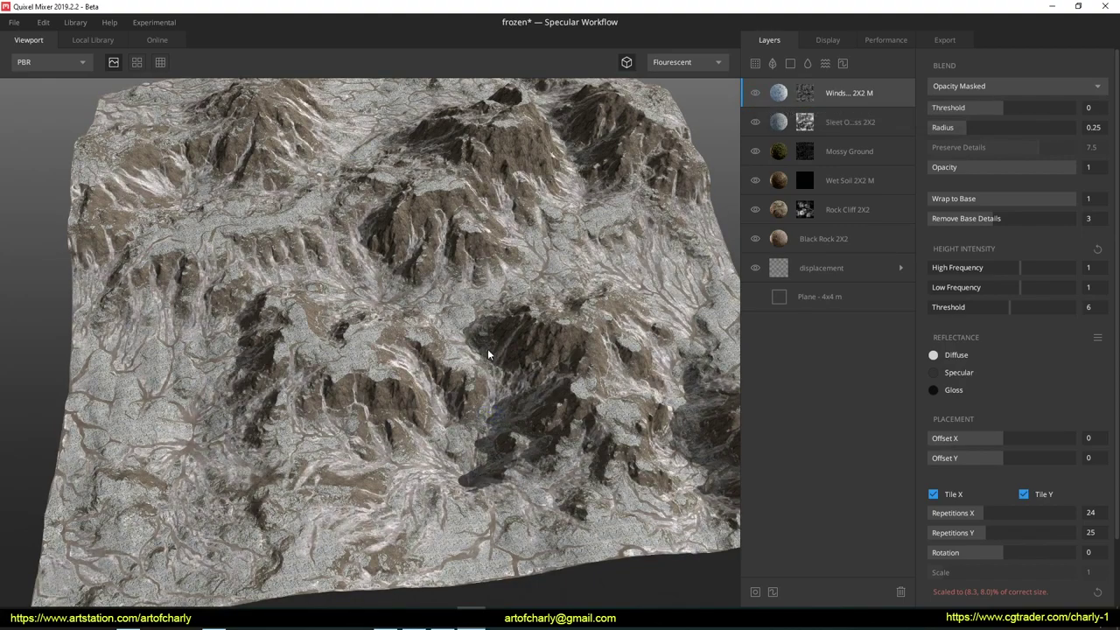
left_click_drag(526, 368, 486, 299)
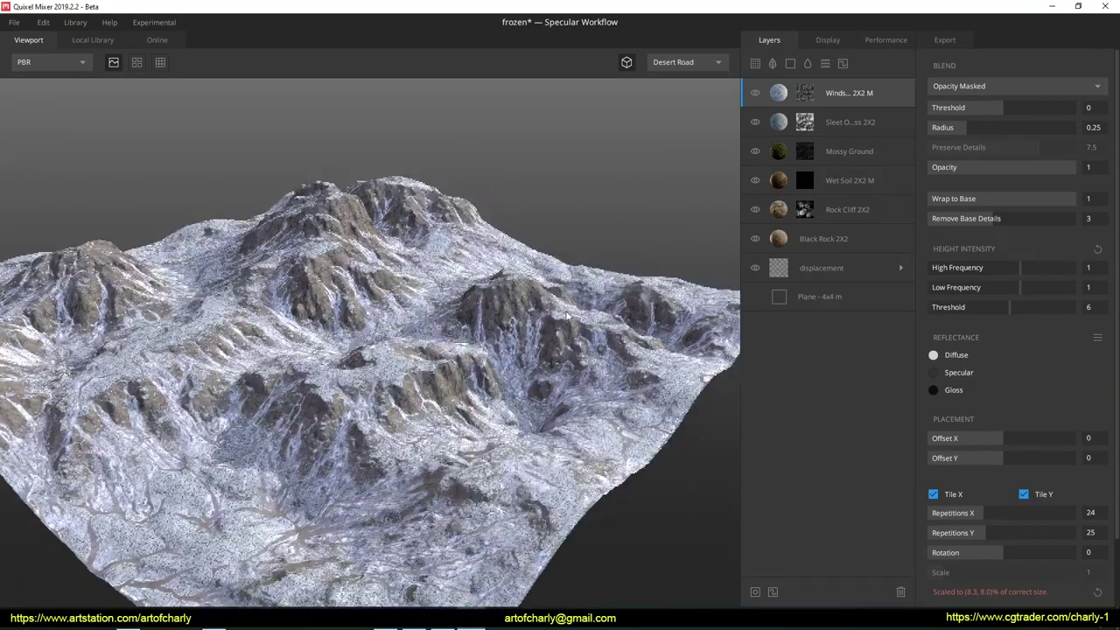
scroll(522, 384, "up", 5)
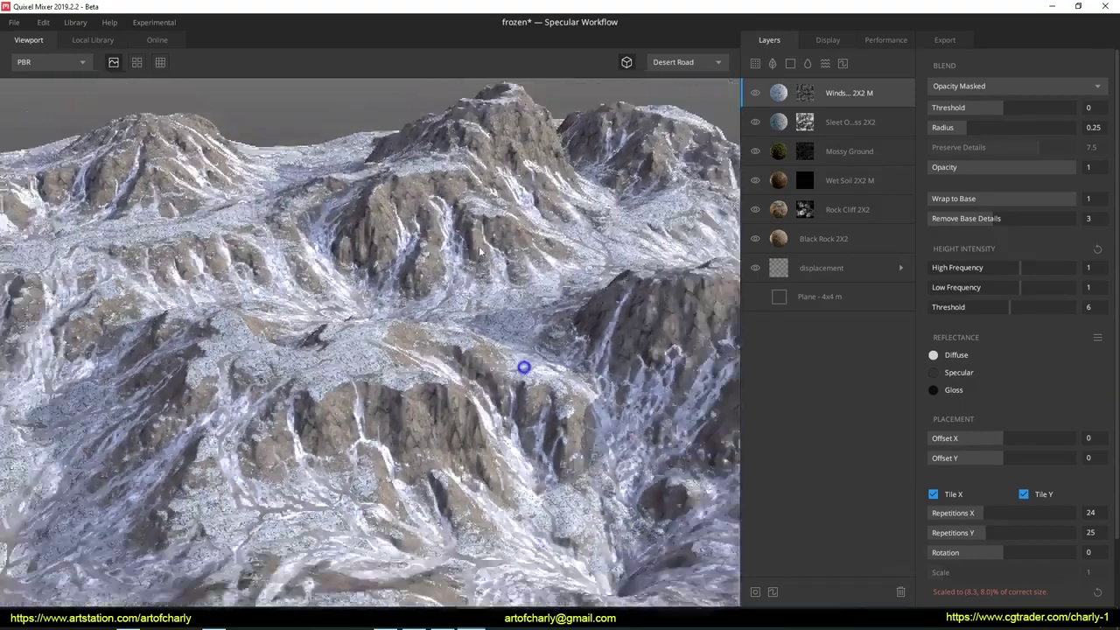
scroll(525, 368, "down", 5)
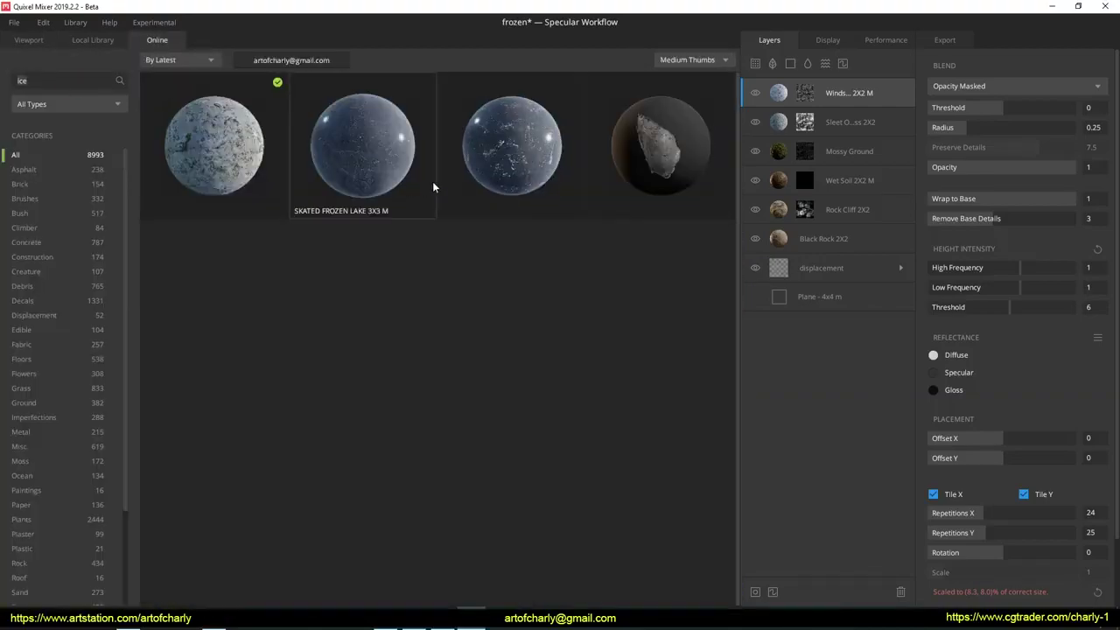
Step: Download the Frozen Lake material from Online and open the new layer's properties
left_click(502, 156)
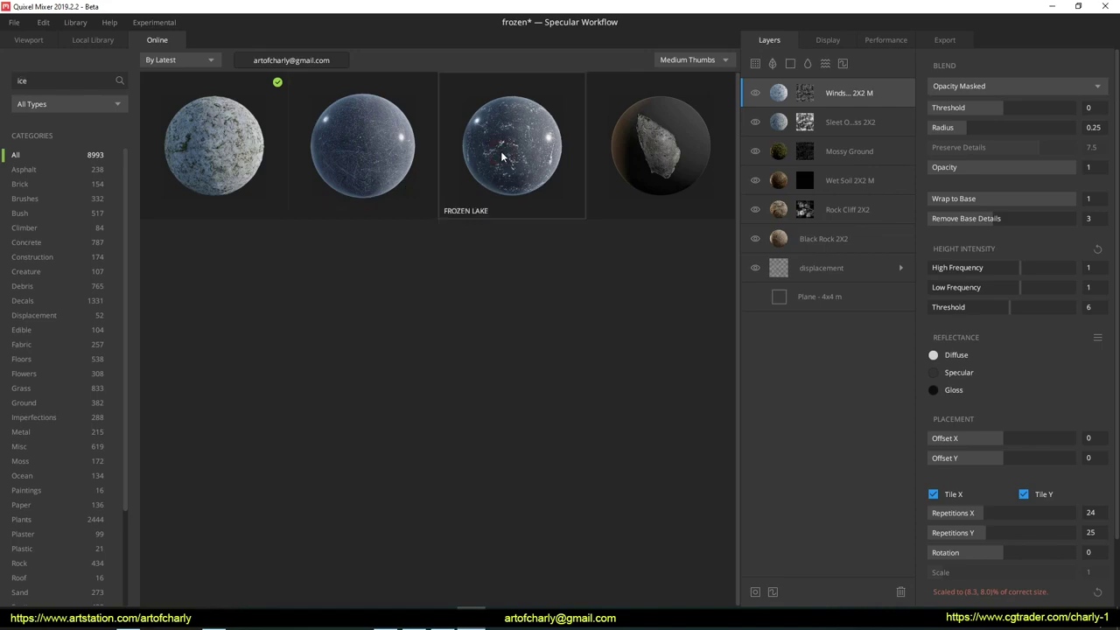
left_click(509, 297)
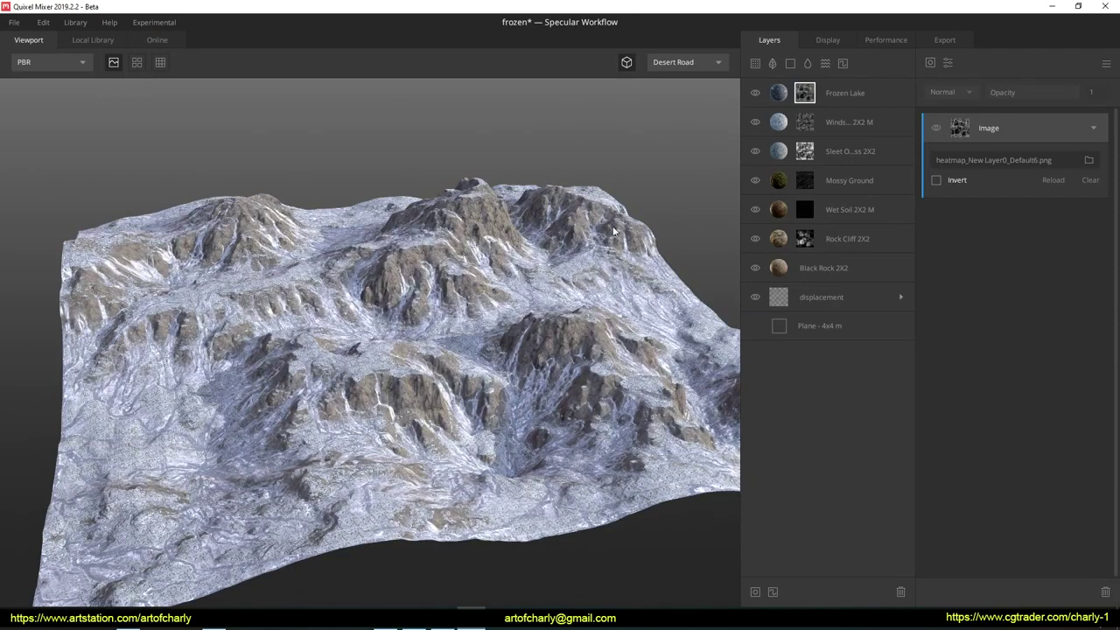
left_click(780, 101)
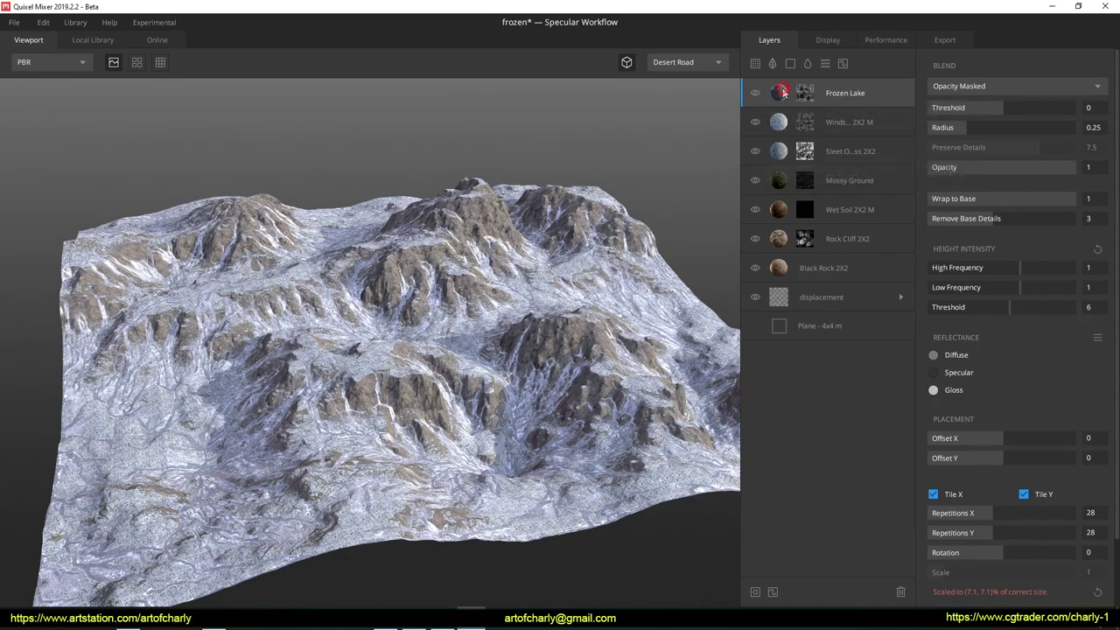
Step: Orbit and zoom around the snowy terrain to inspect it from several angles, including near top-down
mouse_move(524, 188)
left_mouse_down()
mouse_move(481, 333)
mouse_move(357, 313)
left_mouse_up()
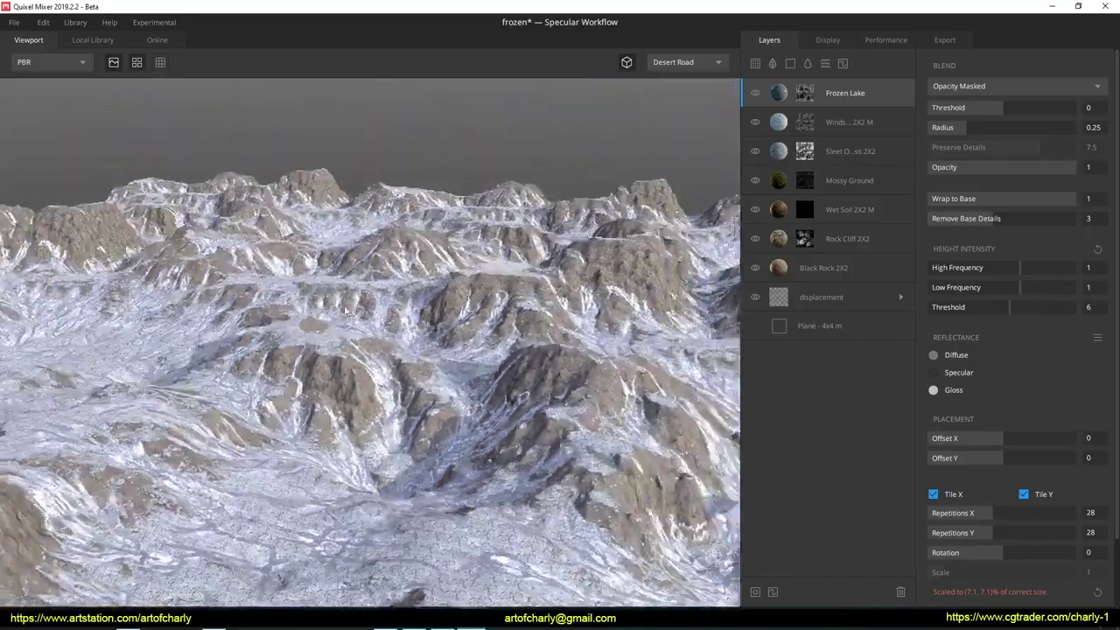
mouse_move(357, 313)
left_mouse_down()
mouse_move(361, 259)
mouse_move(377, 447)
mouse_move(394, 293)
mouse_move(322, 308)
mouse_move(492, 354)
mouse_move(463, 383)
mouse_move(449, 370)
mouse_move(462, 327)
mouse_move(447, 383)
left_mouse_up()
scroll(447, 383, "down", 5)
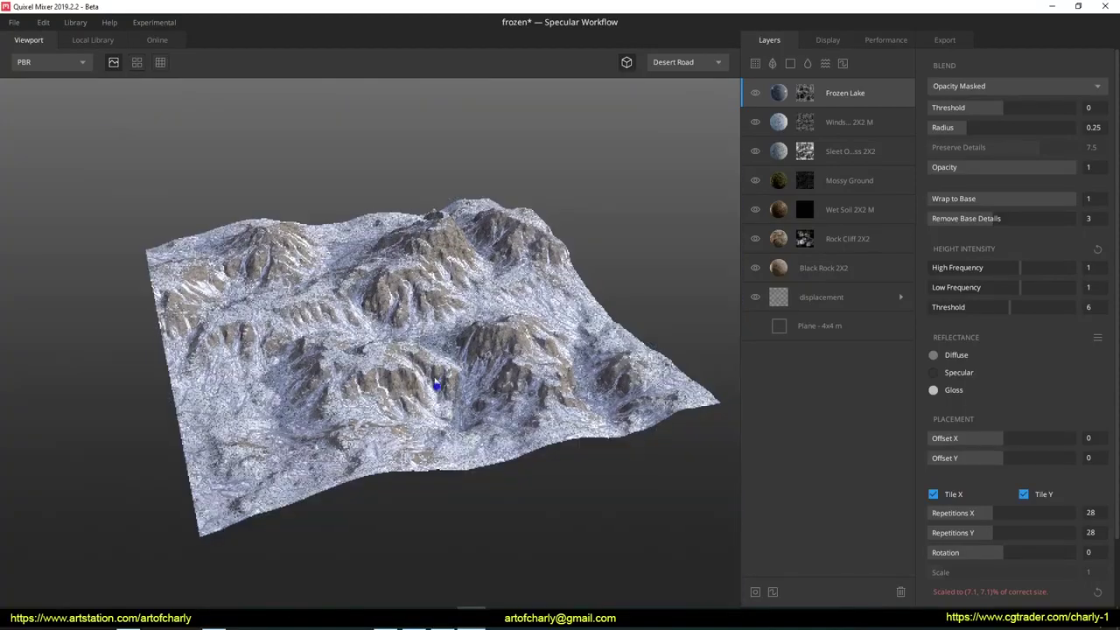
scroll(430, 379, "up", 3)
left_click_drag(429, 379, 514, 348)
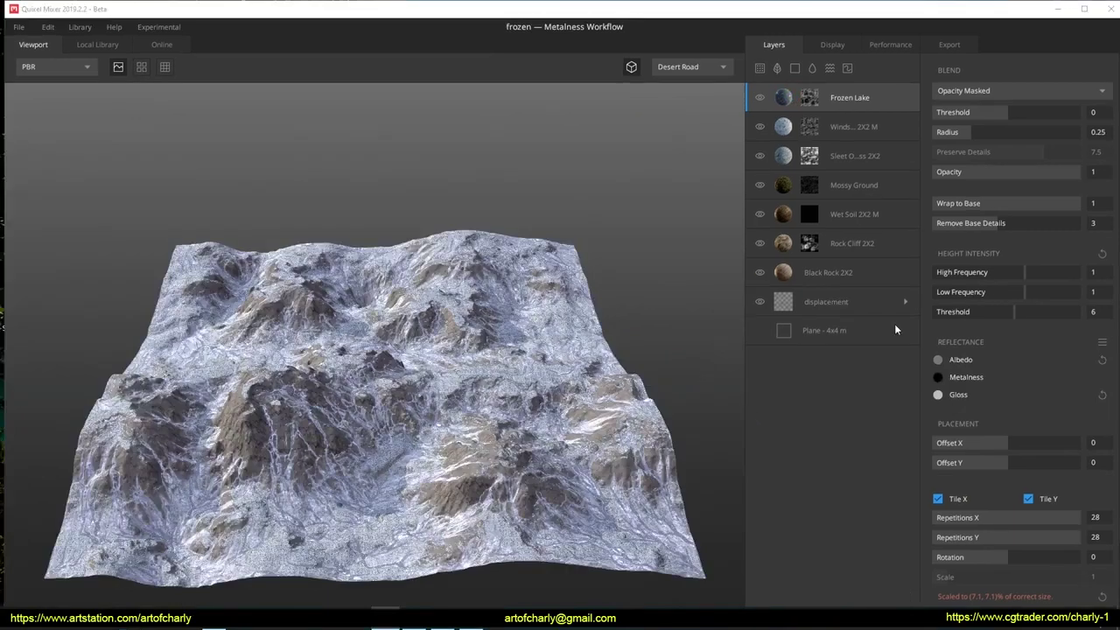
Step: Confirm the Plane - 4x4 m layer uses the Metalness PBR workflow, then start Export to Library
left_click(851, 330)
left_click(956, 155)
left_click_drag(945, 135, 1047, 140)
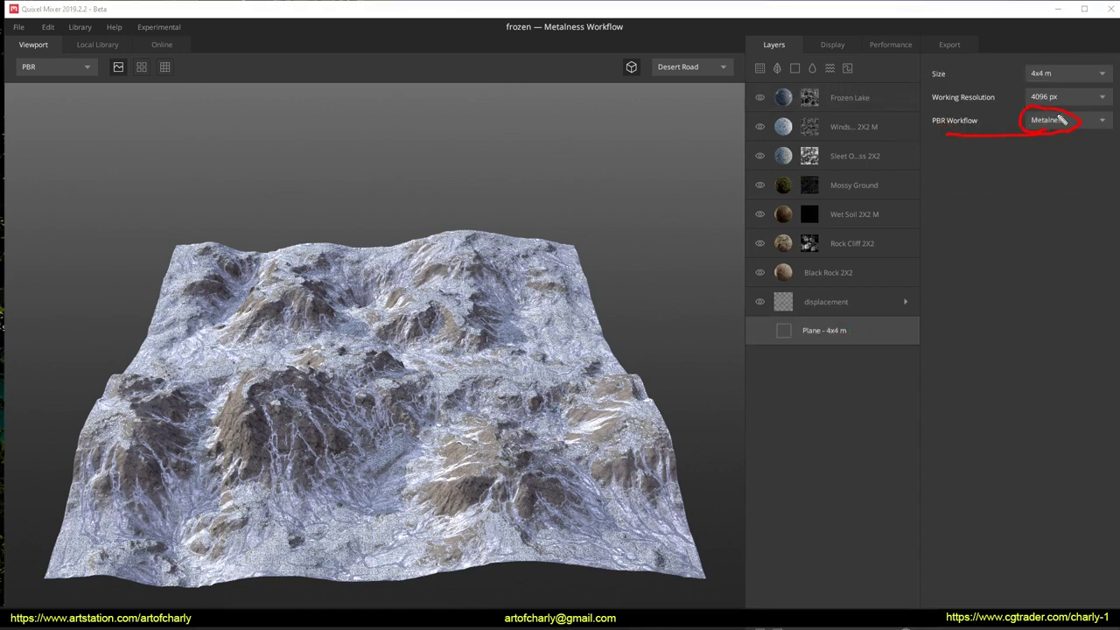
key("Escape")
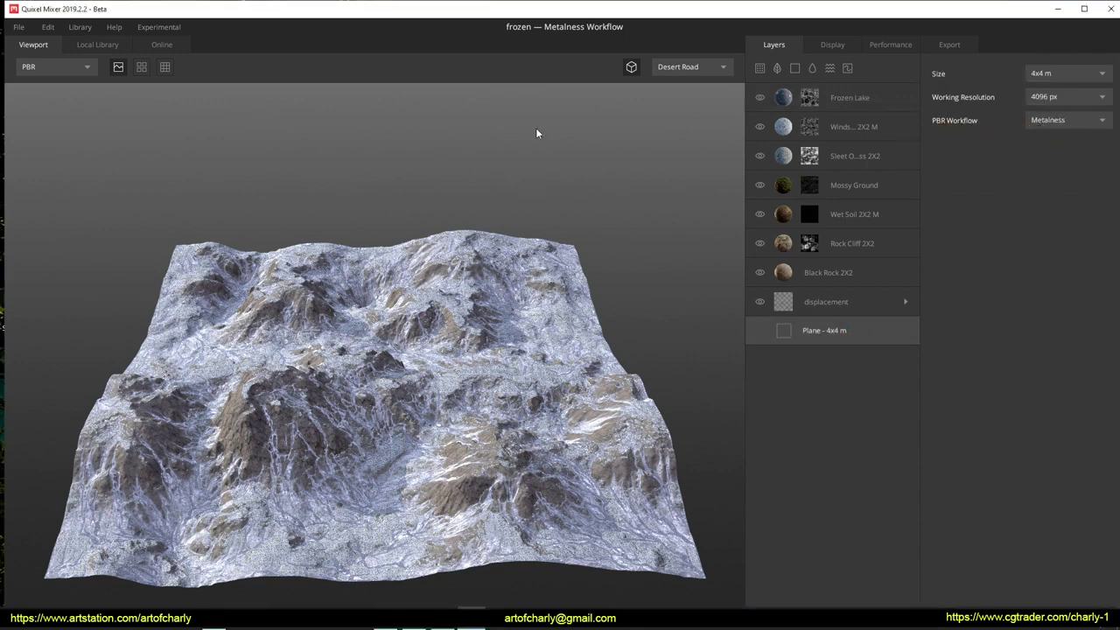
left_click(18, 27)
left_click(35, 161)
Step: Export the mix to the library as frozen_land at 8192 px, replacing the existing surface
left_click(707, 195)
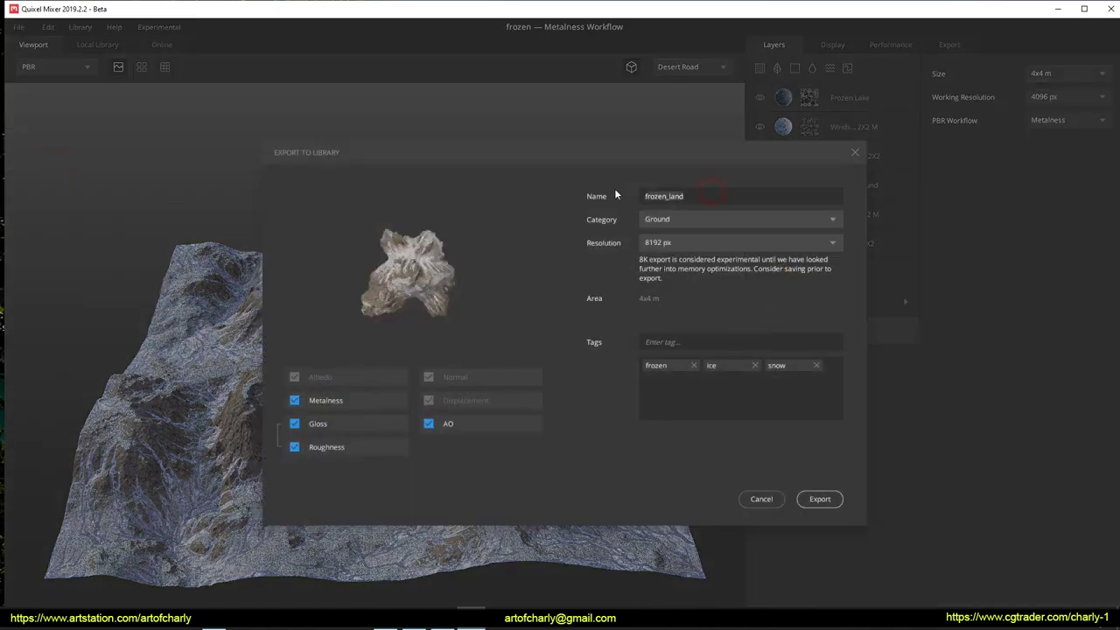
left_click(681, 243)
left_click(682, 347)
left_click(831, 498)
left_click(719, 400)
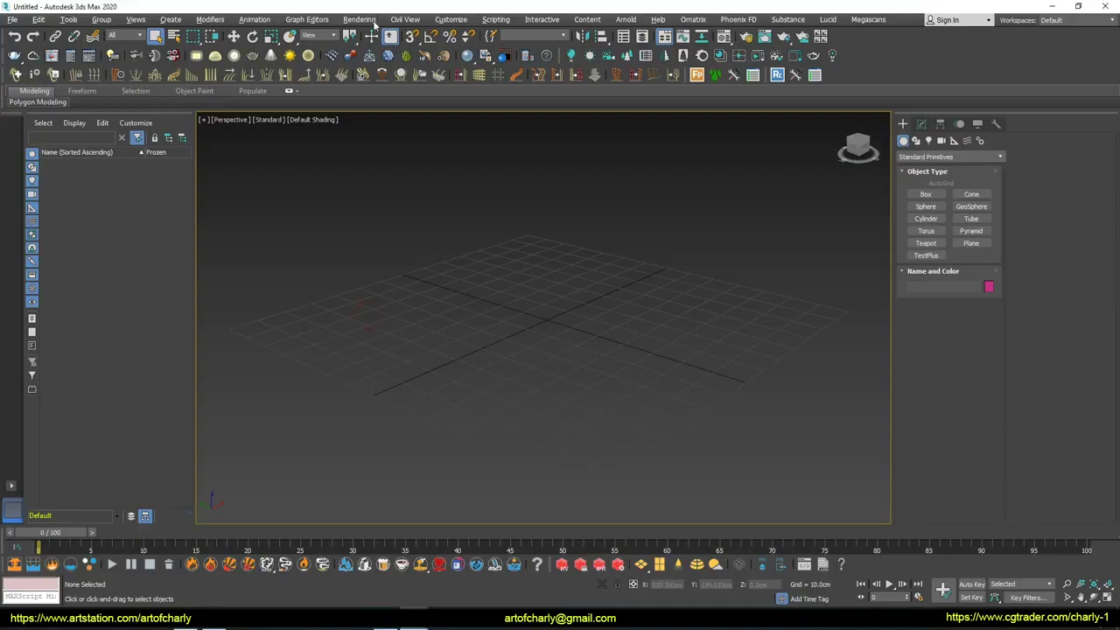
left_click(373, 21)
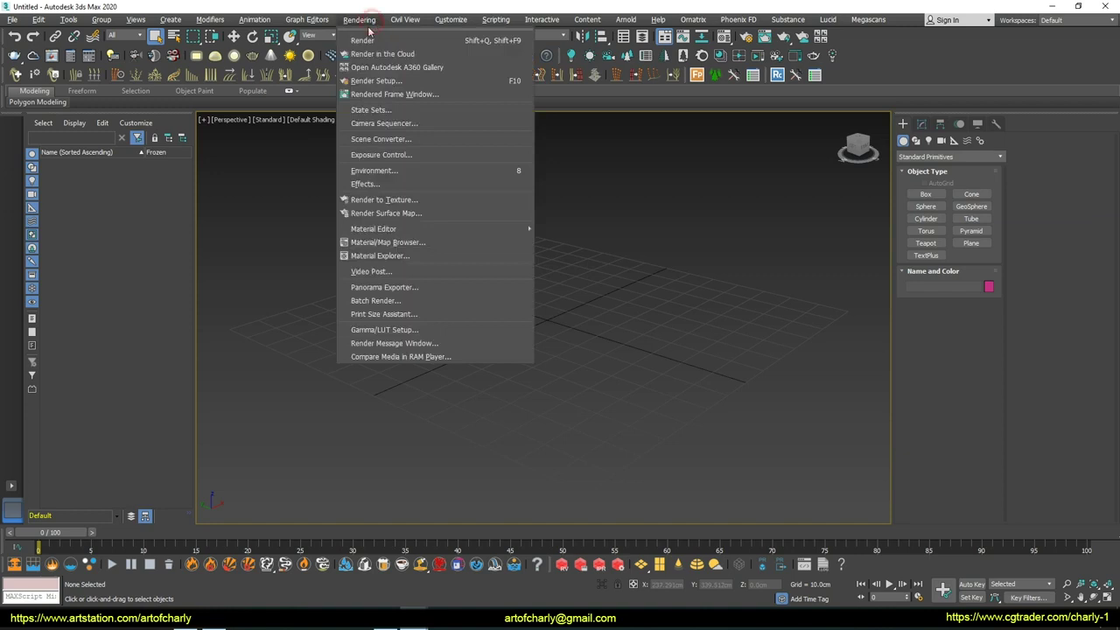
Step: Switch the production renderer from V-Ray to FStormRender v1.3.3 and apply the Substance compatibility scripts
left_click(383, 79)
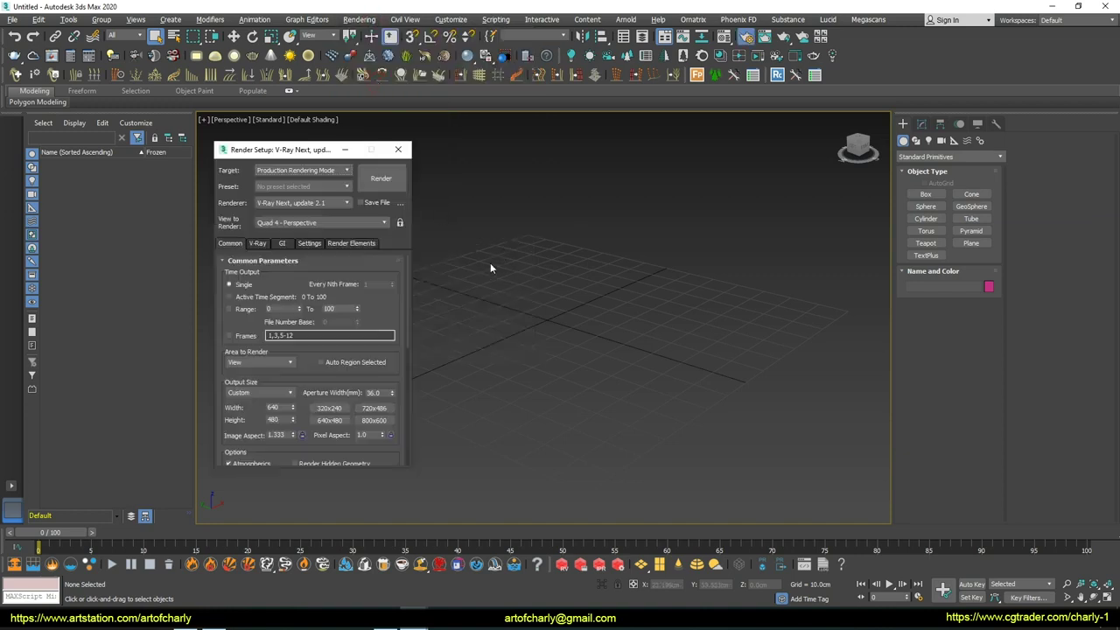
left_click_drag(282, 150, 333, 140)
left_click(339, 194)
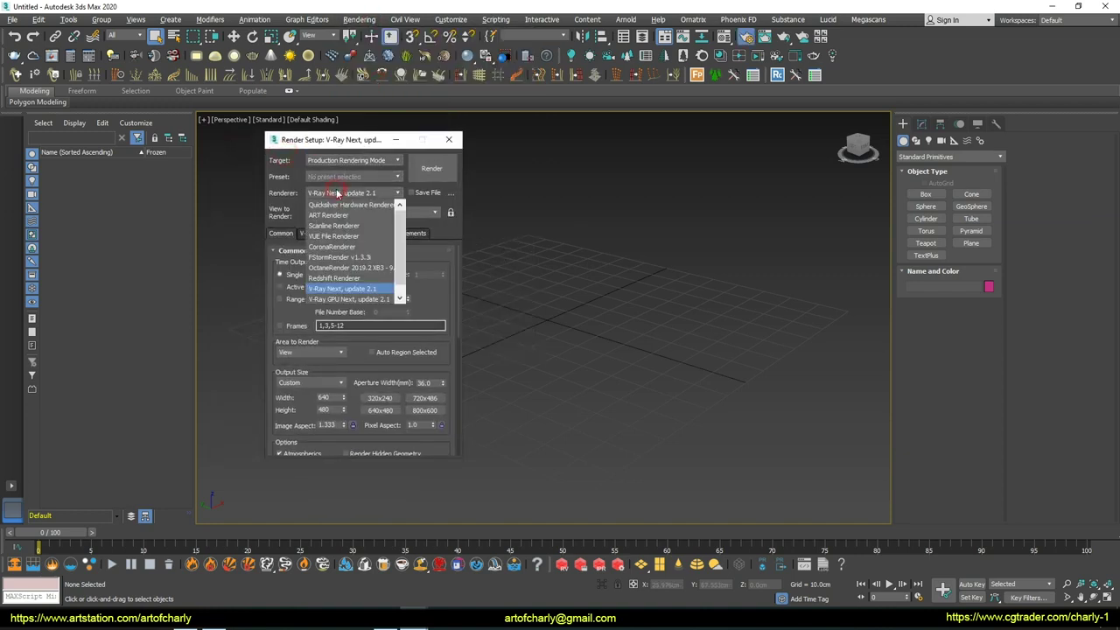
left_click(342, 259)
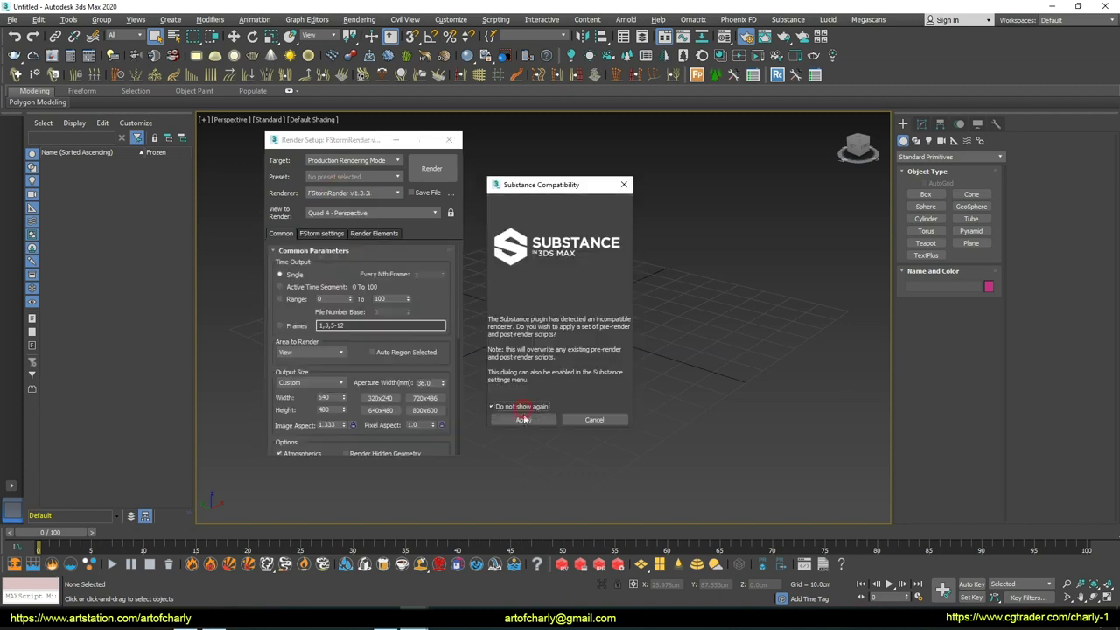
left_click(535, 420)
key("F10")
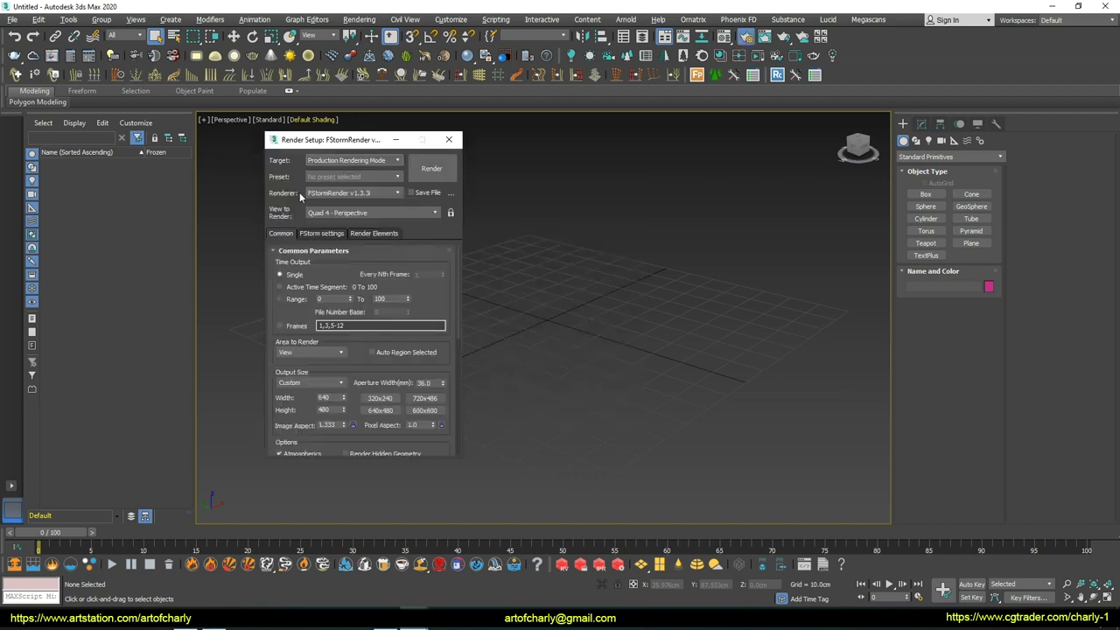
left_click(428, 79)
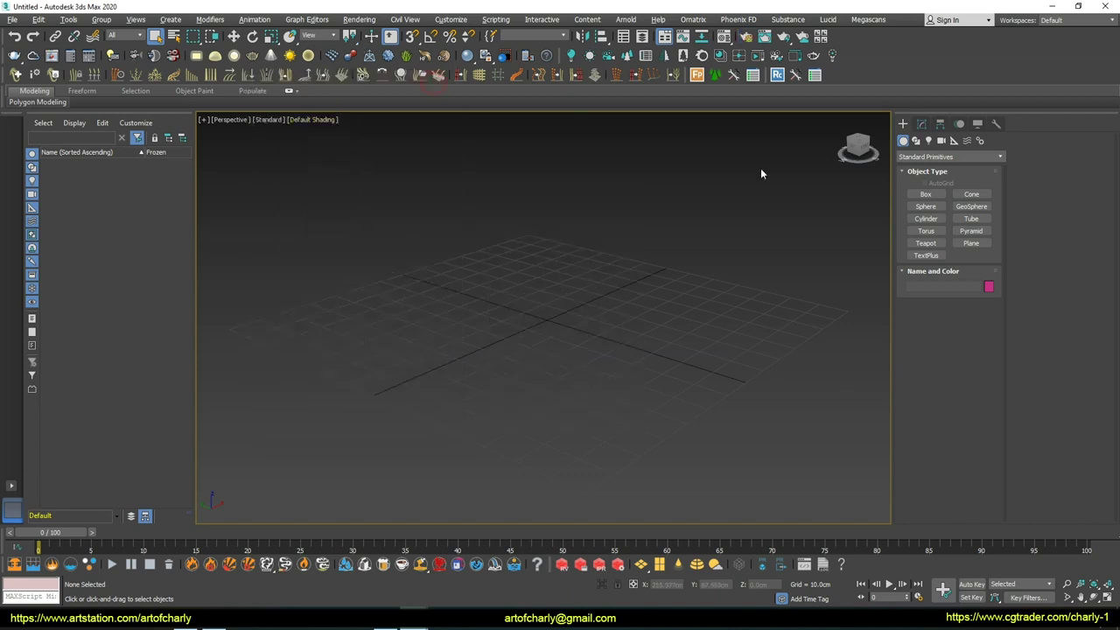
left_click(928, 141)
Step: Add an FStorm sun light to the empty scene by dragging it out in the viewport
left_click(925, 157)
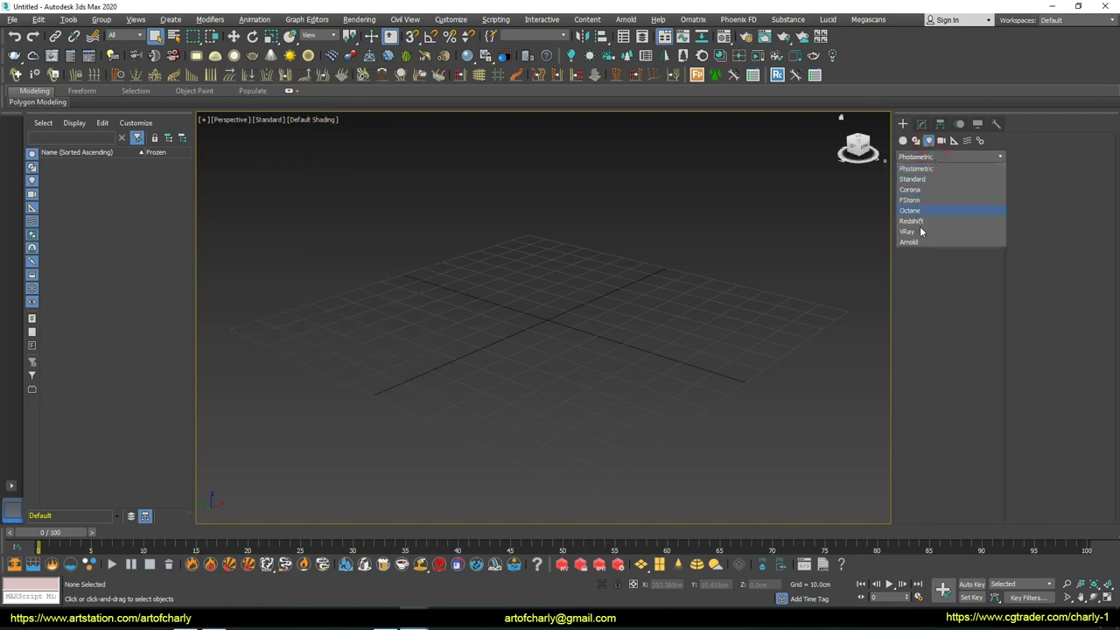
left_click(916, 200)
left_click(975, 200)
left_click_drag(747, 295, 415, 356)
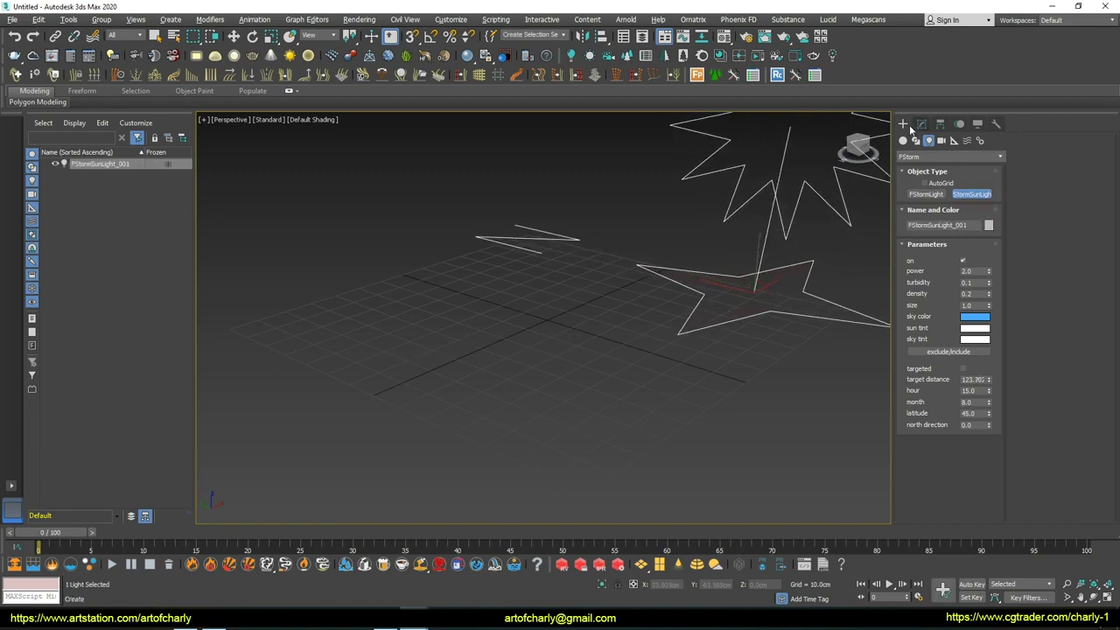
right_click(700, 385)
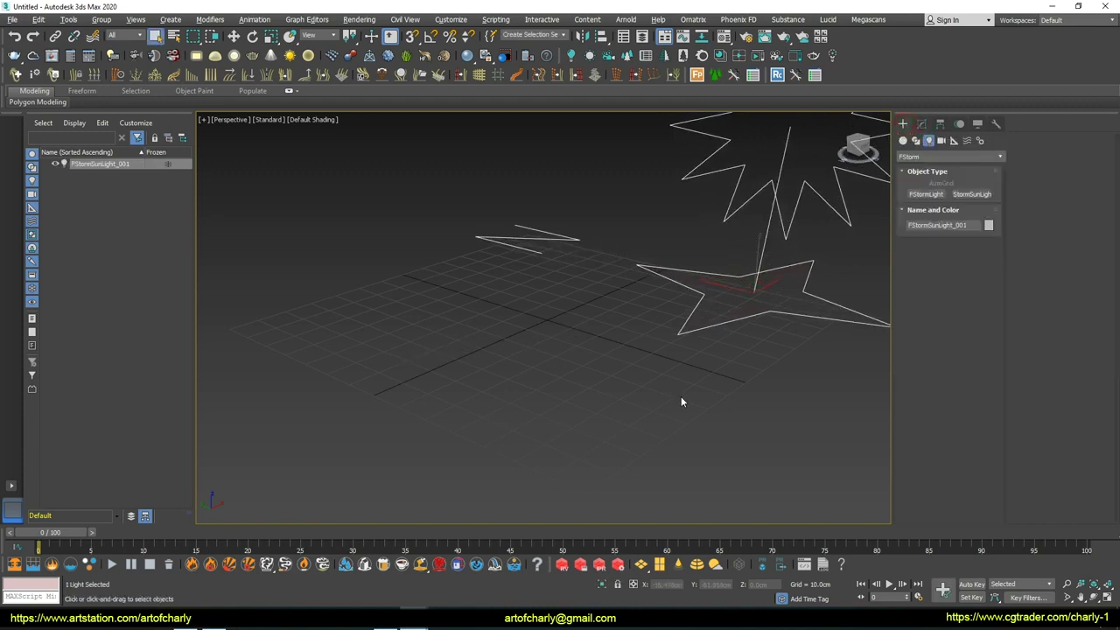
key("w")
left_click(667, 368)
mouse_move(665, 370)
middle_mouse_down("alt")
mouse_move(595, 287)
mouse_move(612, 306)
middle_mouse_up("alt")
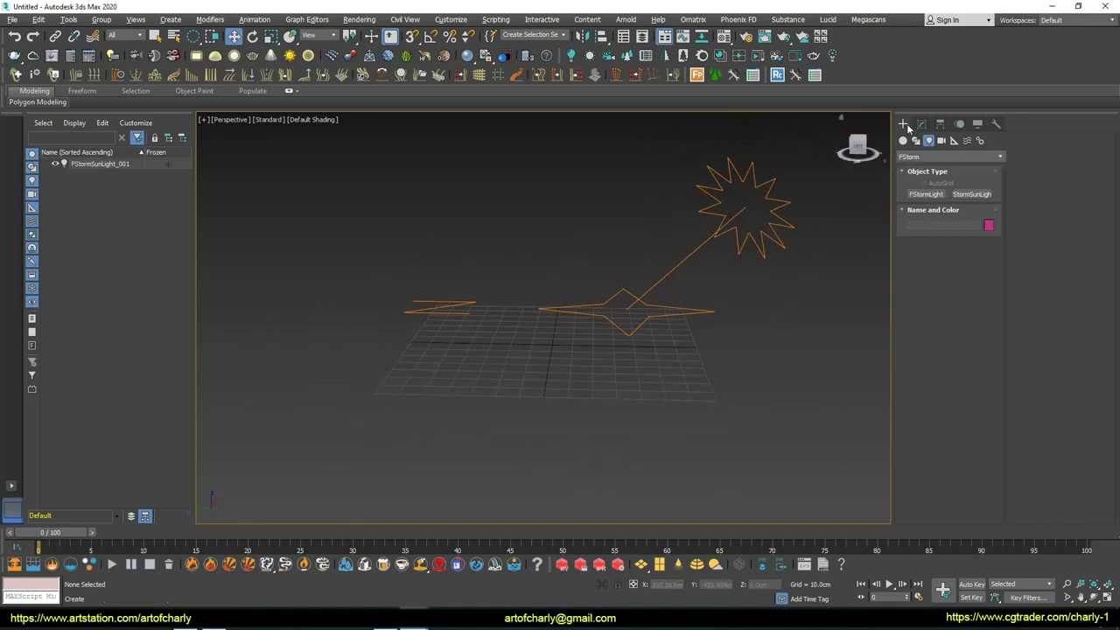
Step: Draw a flat Plane primitive on the ground grid
left_click(903, 140)
left_click(971, 242)
middle_click_drag(330, 387, 431, 335, "alt")
left_click_drag(431, 335, 609, 398)
Step: Set the plane's length and width to 409600 cm and rename it reference
key("w")
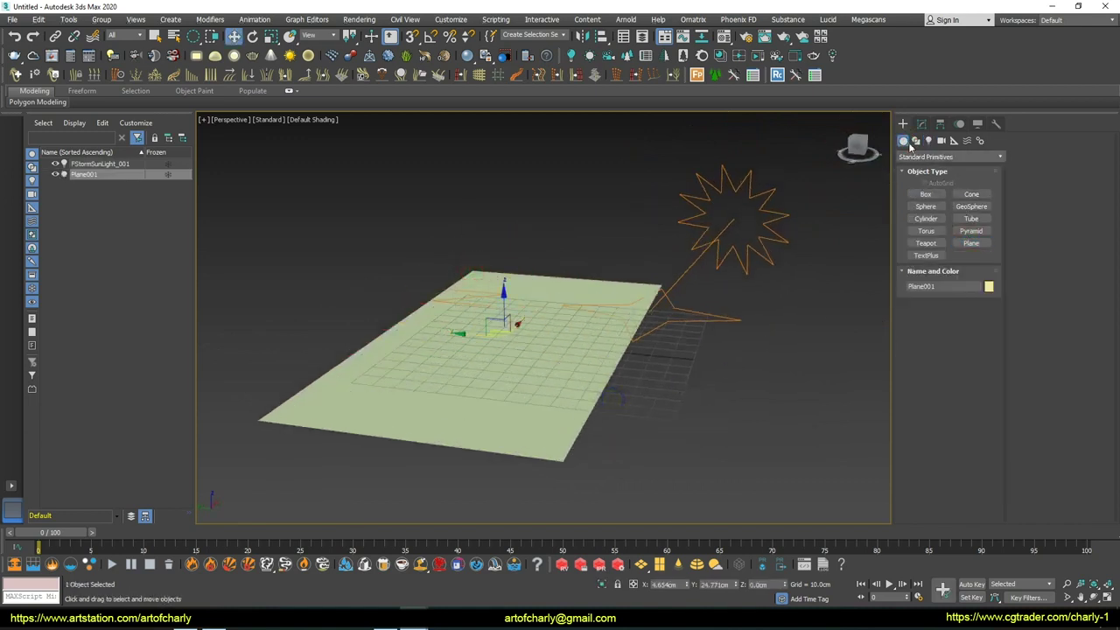
left_click(921, 125)
double_click(966, 397)
type("409600")
key("Tab")
type("409600")
key("Return")
type("reference")
key("Return")
Step: Clone the plane as an instance named render, hide render, and reselect reference
middle_click_drag(553, 254, 516, 267, "alt")
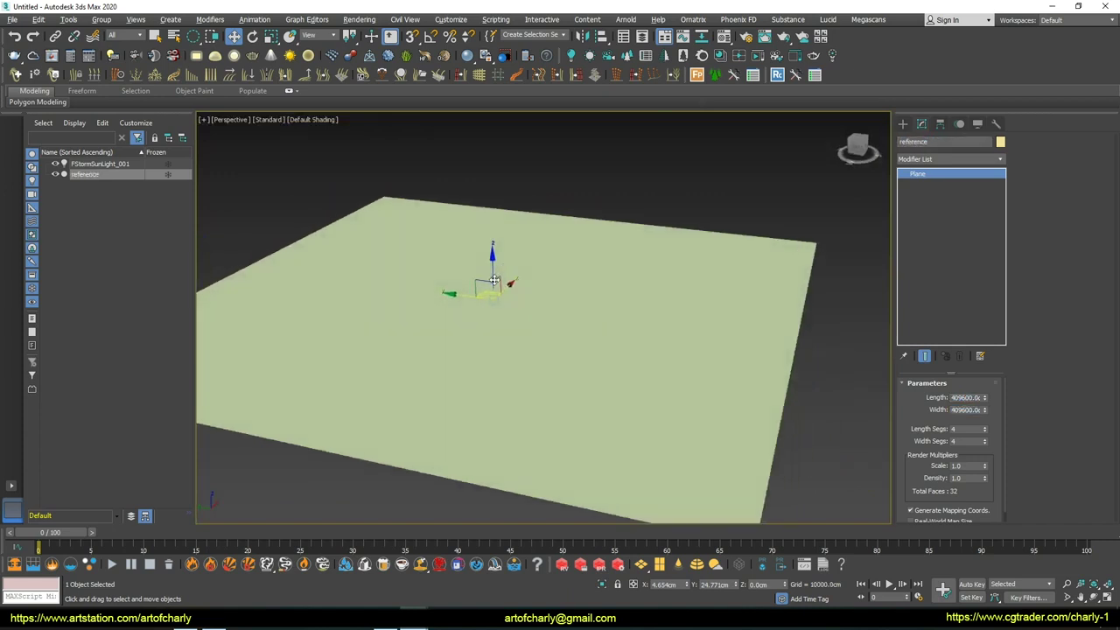
key("ctrl+v")
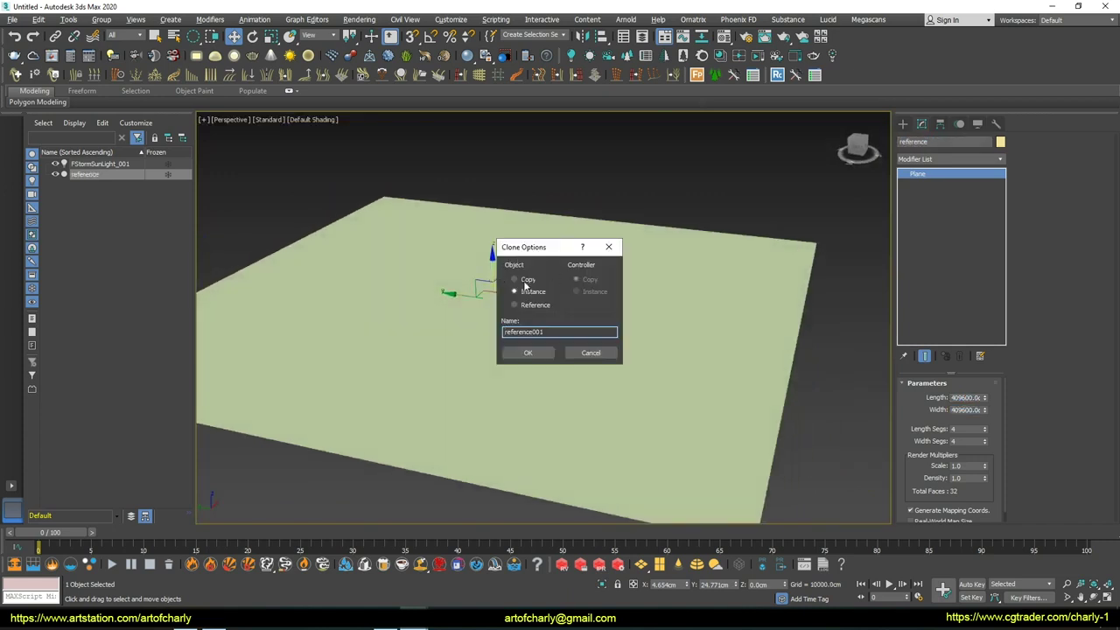
double_click(554, 332)
type("render")
key("Return")
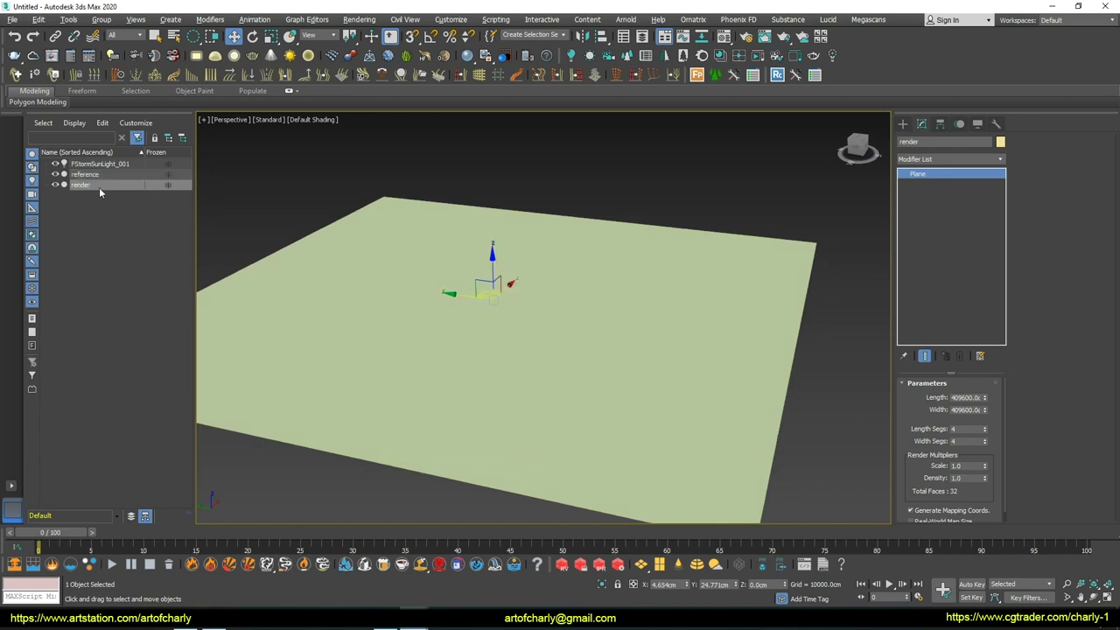
left_click(56, 185)
left_click(619, 322)
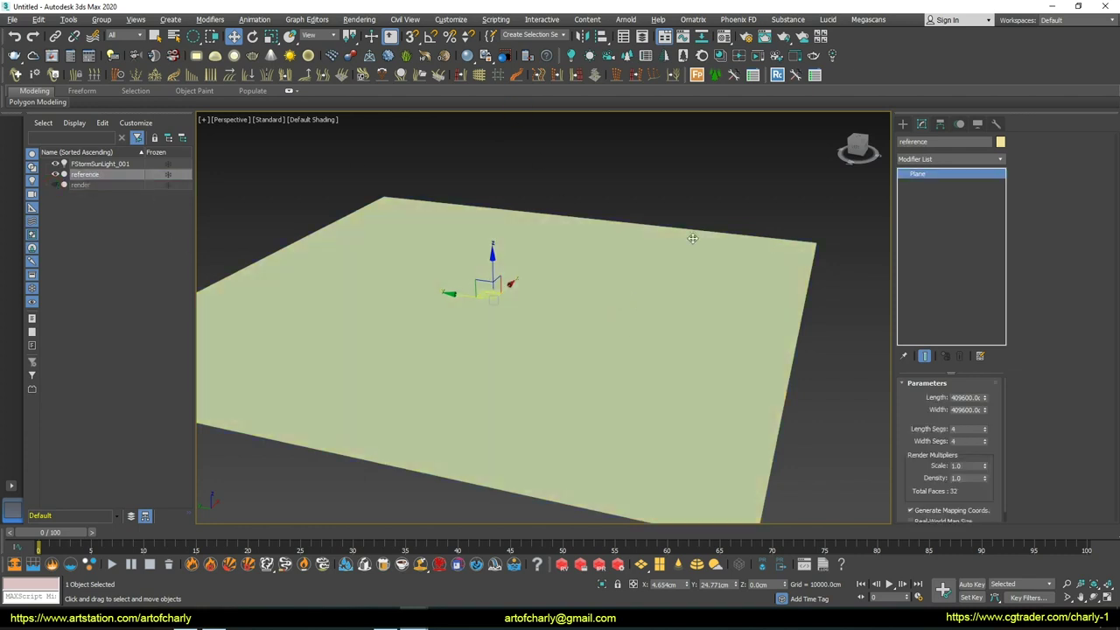
Step: Add a Displace modifier and give the reference plane 100 length and 100 width segments
left_click(996, 163)
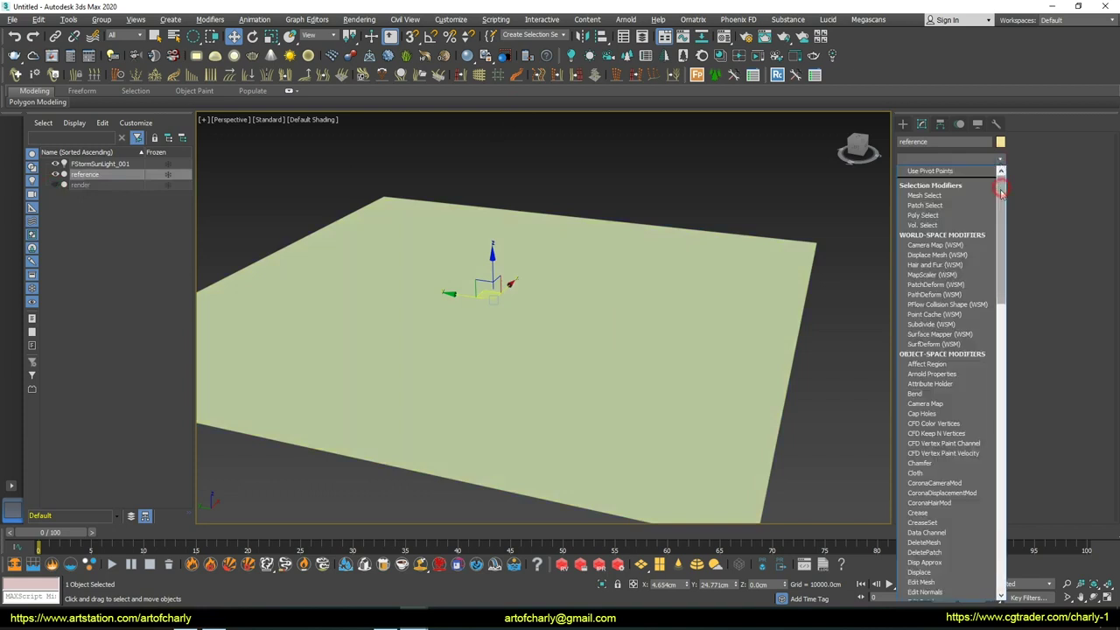
left_click_drag(997, 192, 997, 289)
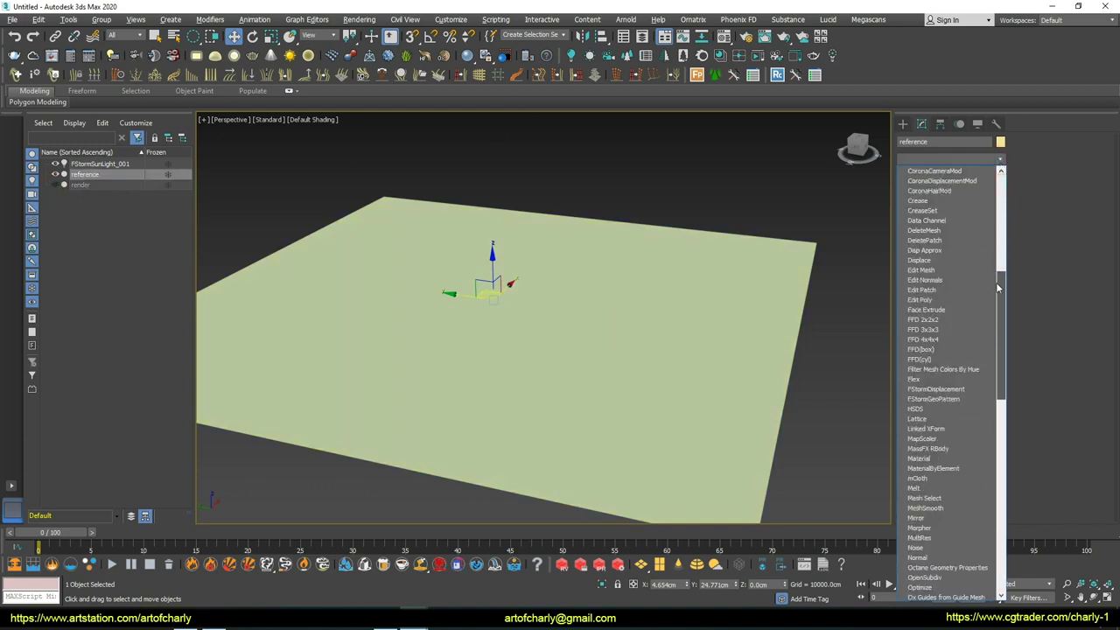
left_click(943, 260)
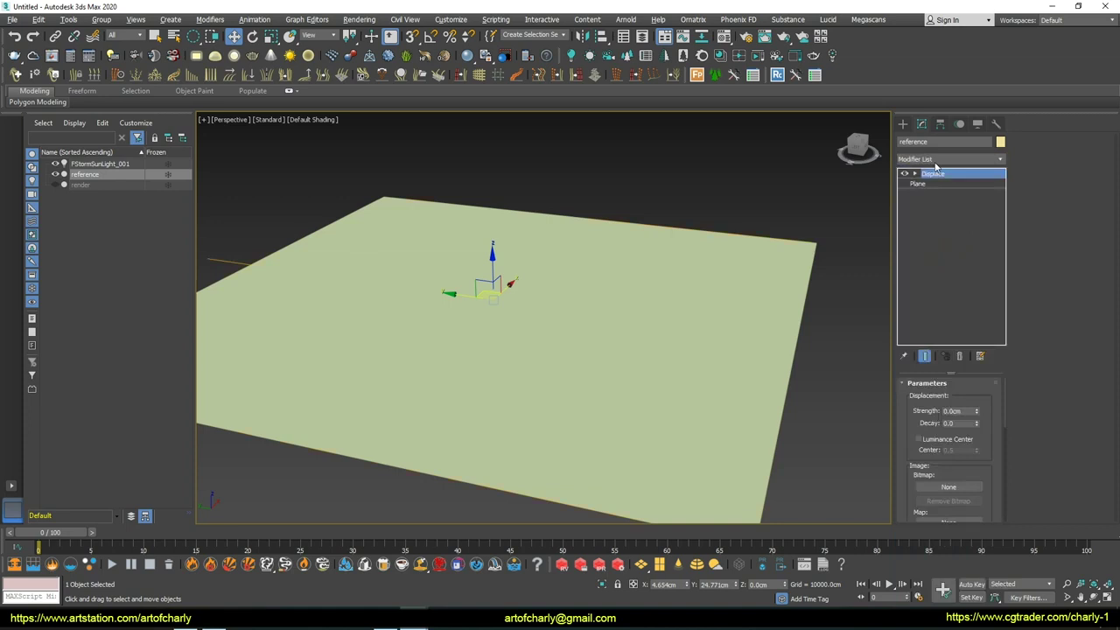
left_click(919, 184)
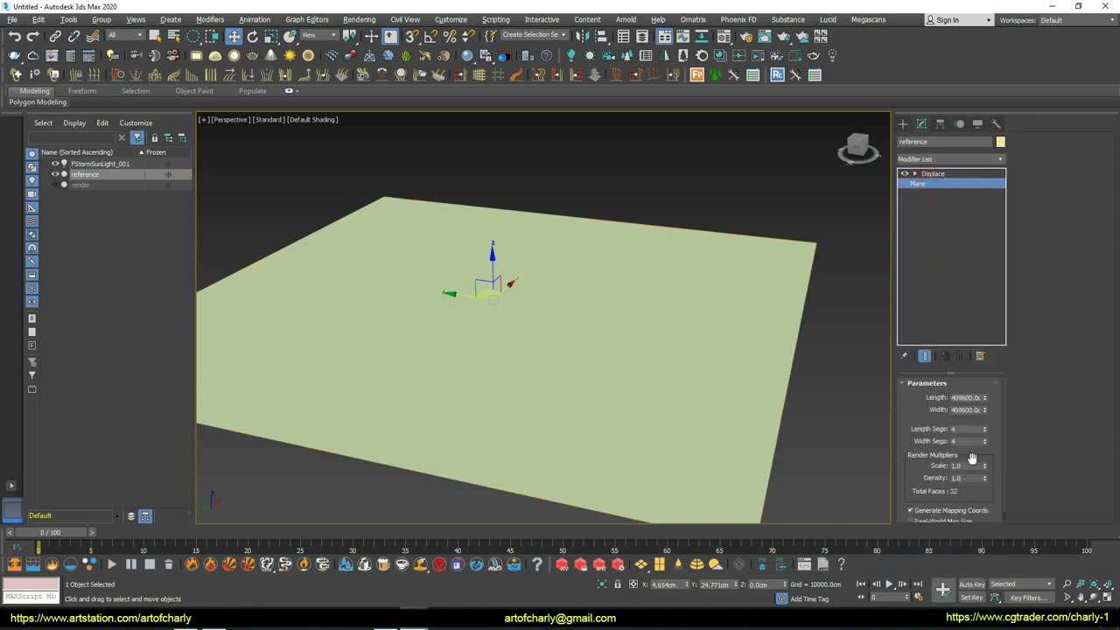
left_click(966, 428)
key("Tab")
type("100")
key("Return")
Step: Make the reference plane non-renderable in its Object Properties
right_click(571, 272)
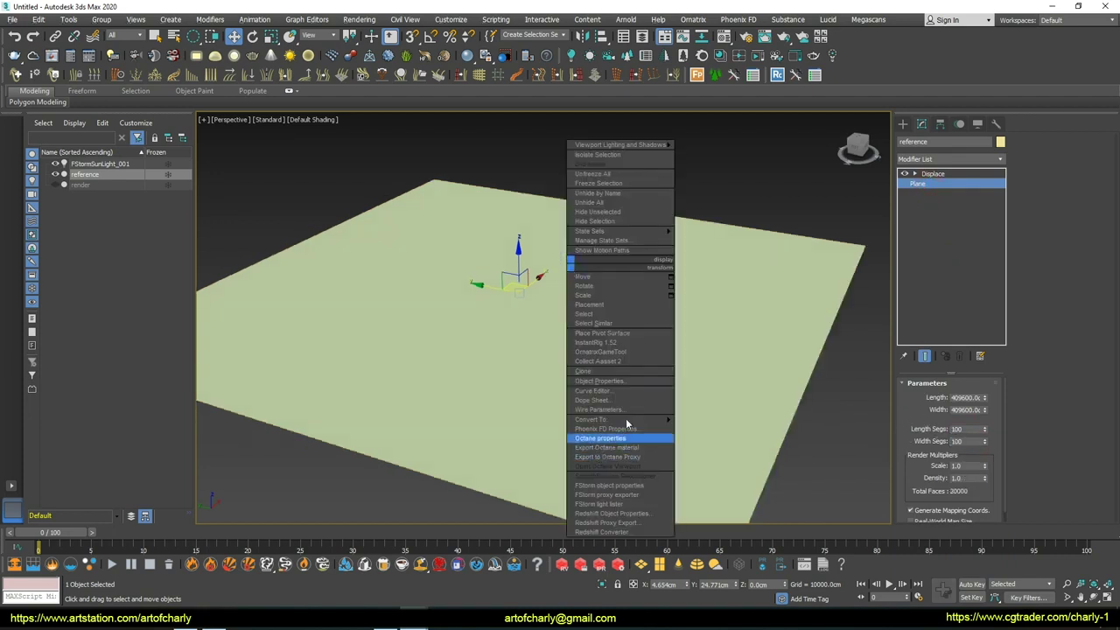
left_click(596, 382)
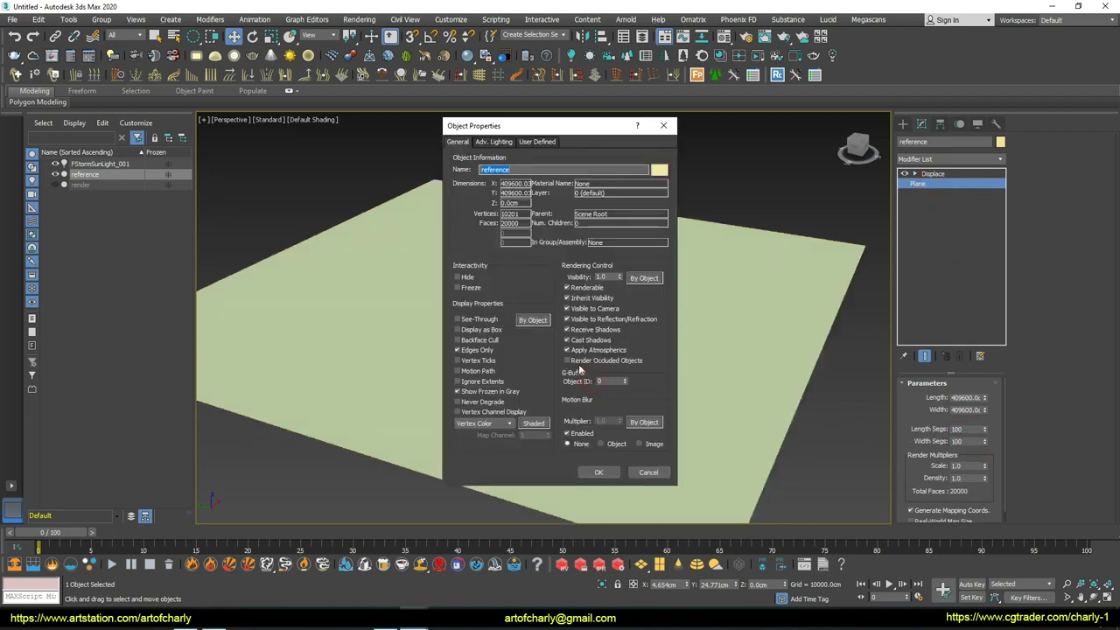
left_click(567, 287)
left_click(599, 472)
Step: Load heightmap.png as the Displace modifier's bitmap
left_click(932, 173)
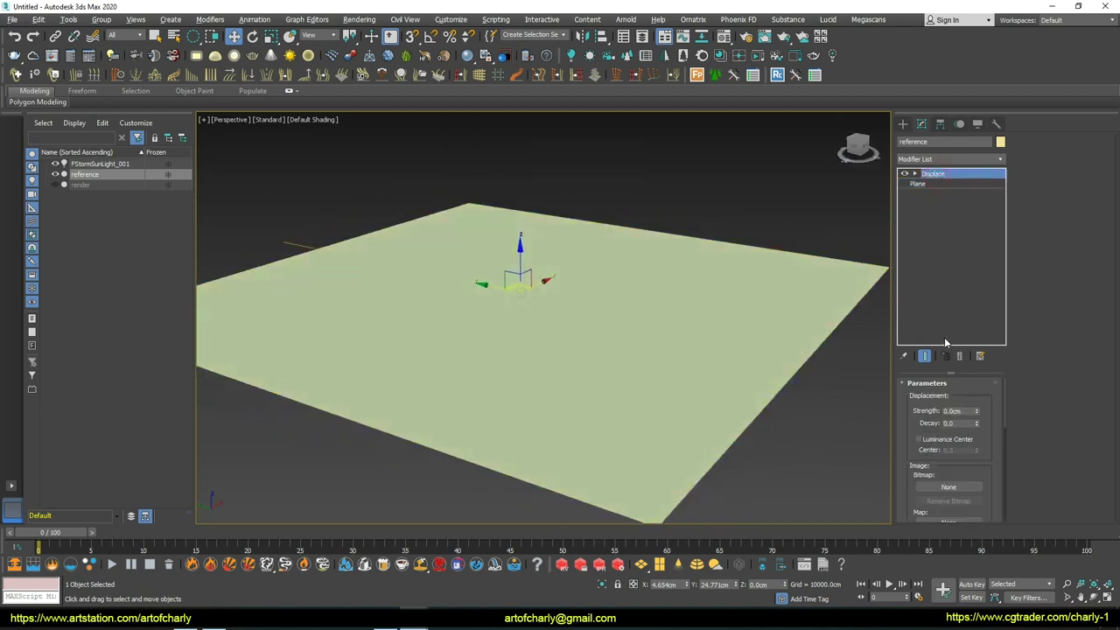
scroll(926, 428, "down", 3)
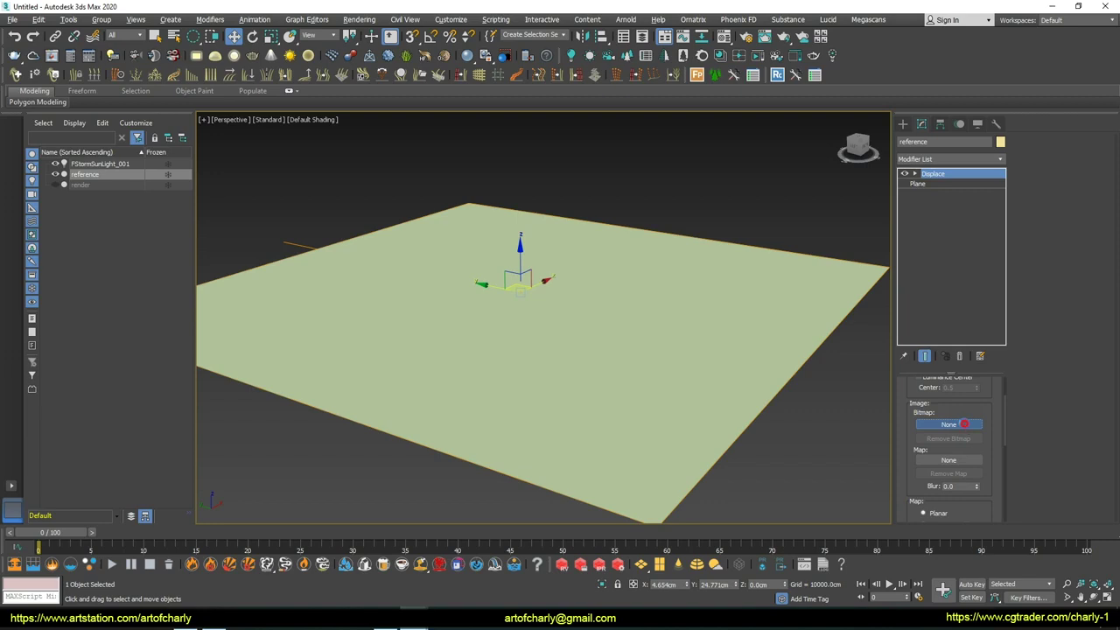
left_click(953, 424)
left_click(71, 423)
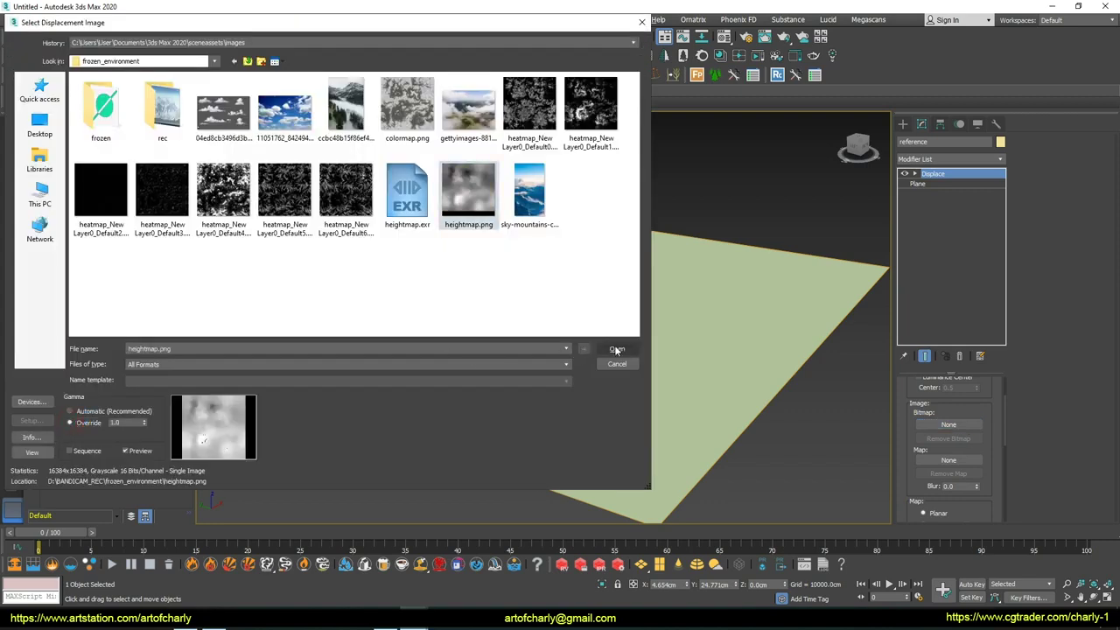
left_click(615, 349)
left_click_drag(979, 401, 997, 410)
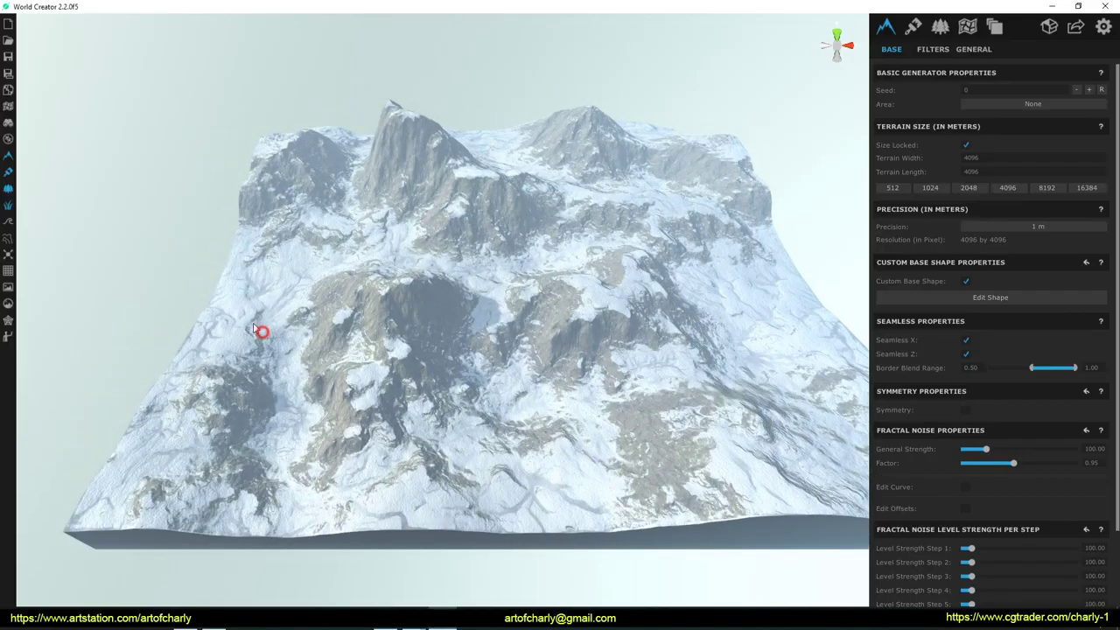
Step: Orbit World Creator's terrain and show the Terrain Info overlay giving a 903.13 m maximum height
left_click_drag(298, 317, 269, 278)
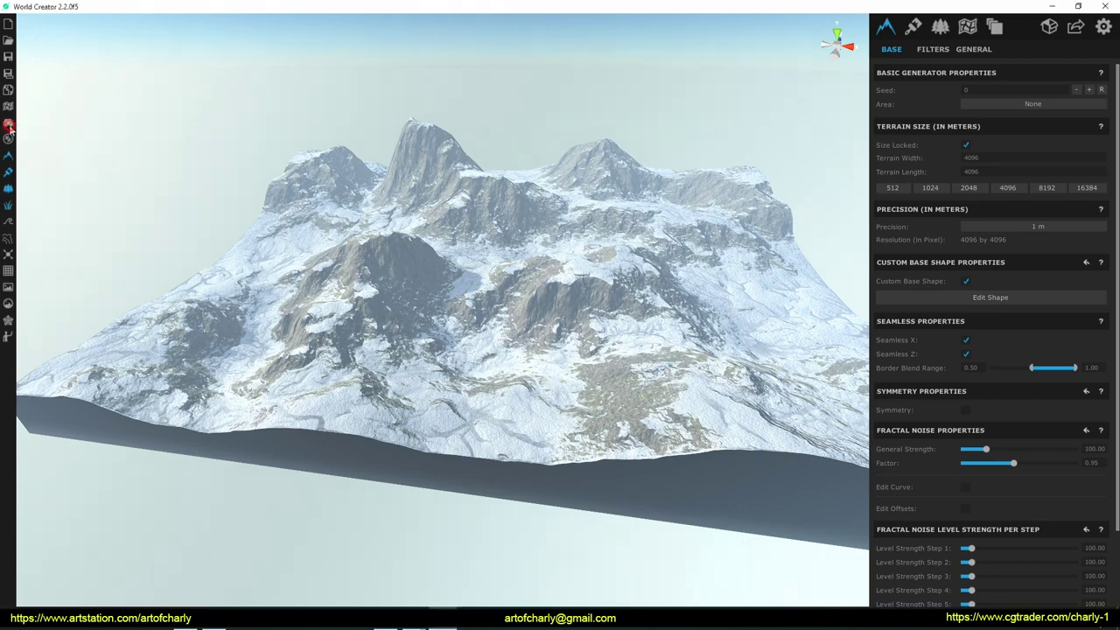
left_click(9, 124)
mouse_move(34, 106)
left_mouse_down()
mouse_move(24, 100)
mouse_move(92, 100)
left_mouse_up()
key("e")
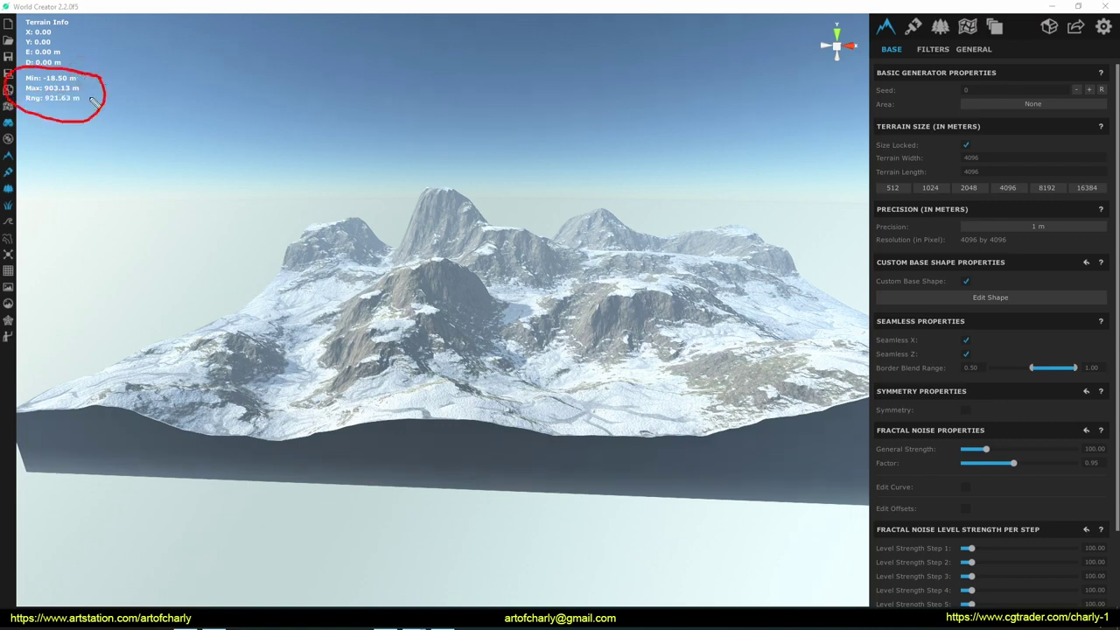
left_click_drag(24, 91, 83, 90)
type("903m")
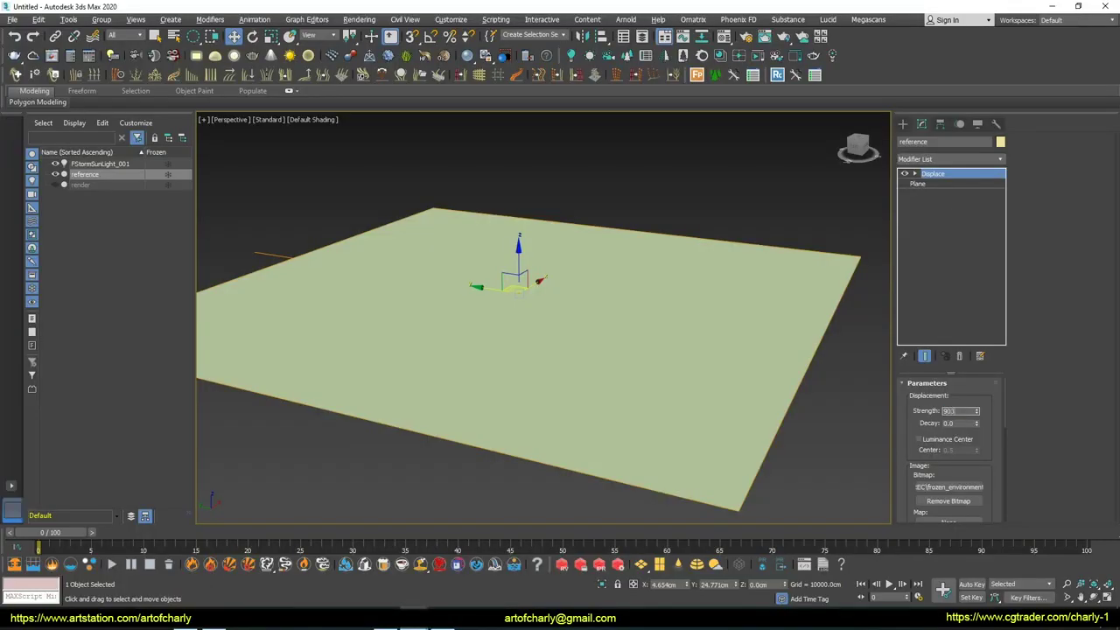
Step: Set the Displace strength to 90300 cm with Luminance Center enabled, and inspect the terrain
key("Return")
mouse_move(420, 317)
middle_mouse_down("alt")
mouse_move(437, 242)
mouse_move(562, 250)
mouse_move(535, 257)
middle_mouse_up("alt")
left_click(917, 438)
mouse_move(560, 350)
middle_mouse_down("alt")
mouse_move(575, 346)
mouse_move(560, 332)
mouse_move(560, 368)
mouse_move(559, 333)
middle_mouse_up("alt")
scroll(575, 347, "down", 3)
mouse_move(531, 394)
middle_mouse_down("alt")
mouse_move(475, 393)
mouse_move(616, 391)
mouse_move(673, 376)
middle_mouse_up("alt")
Step: Unhide render, hide reference, and add an FStormDisplacement modifier to the render plane with a texture
left_click(55, 174)
left_click(55, 185)
left_click(667, 283)
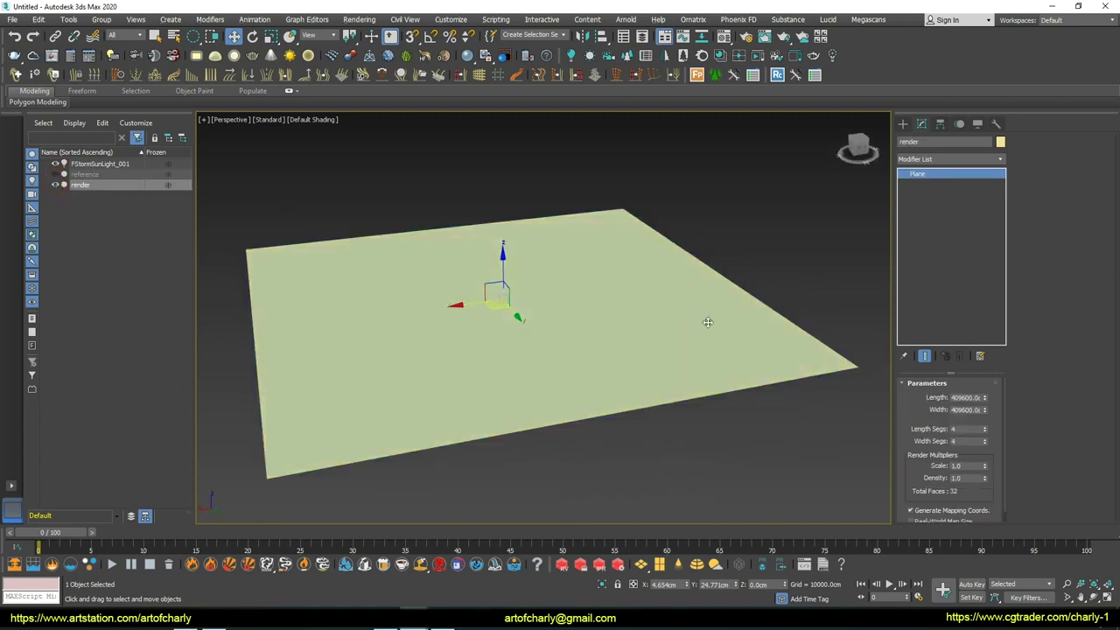
left_click(992, 160)
scroll(972, 349, "down", 5)
scroll(979, 336, "down", 5)
scroll(980, 324, "up", 2)
scroll(980, 318, "up", 1)
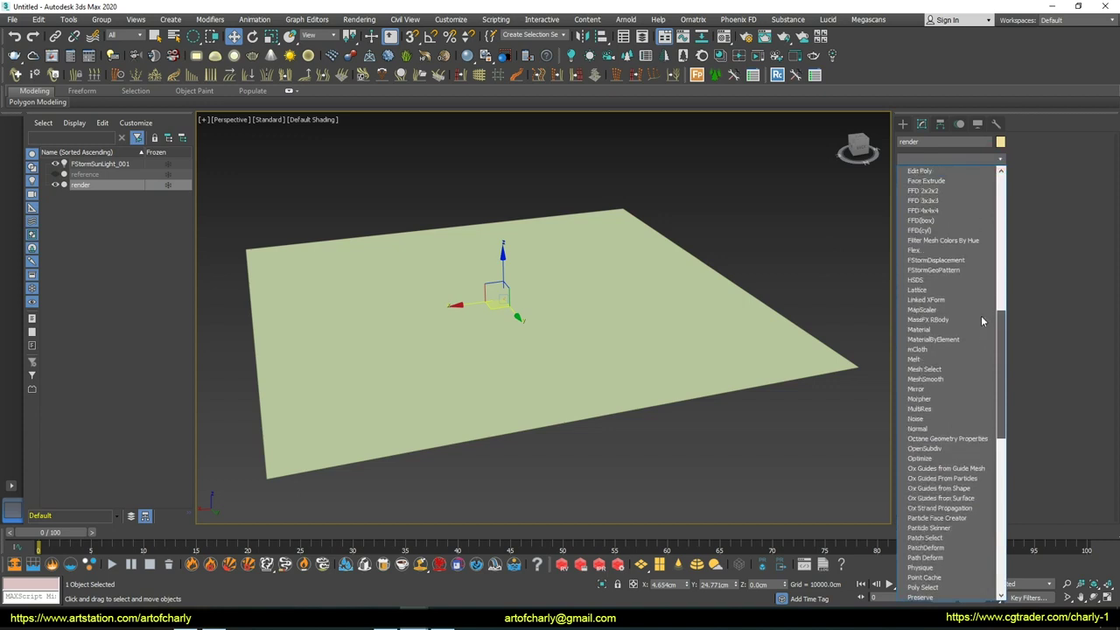
left_click(925, 261)
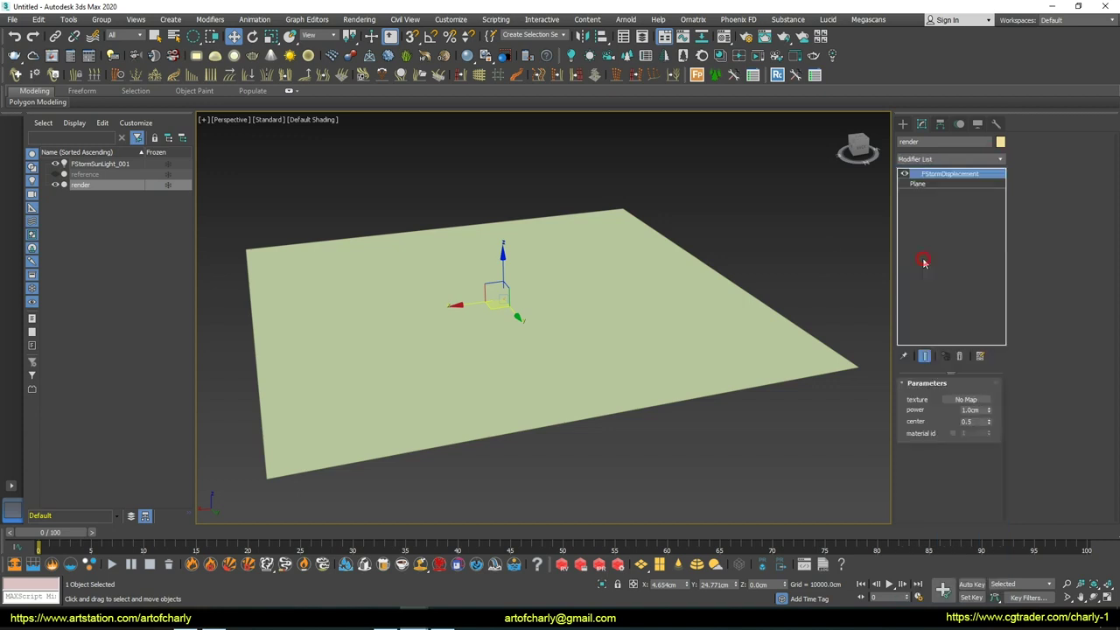
left_click(976, 400)
Step: Assign an FStormBitmap to the displacement texture slot and add it to Slate as an instance
left_click(962, 399)
double_click(401, 253)
key("m")
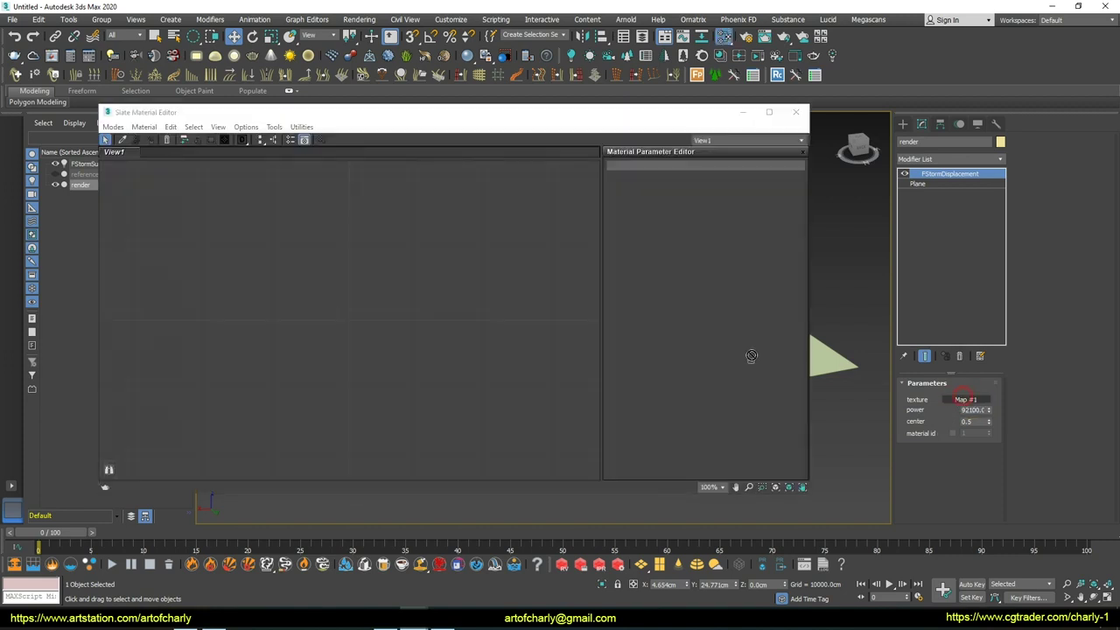
left_click_drag(963, 399, 360, 302)
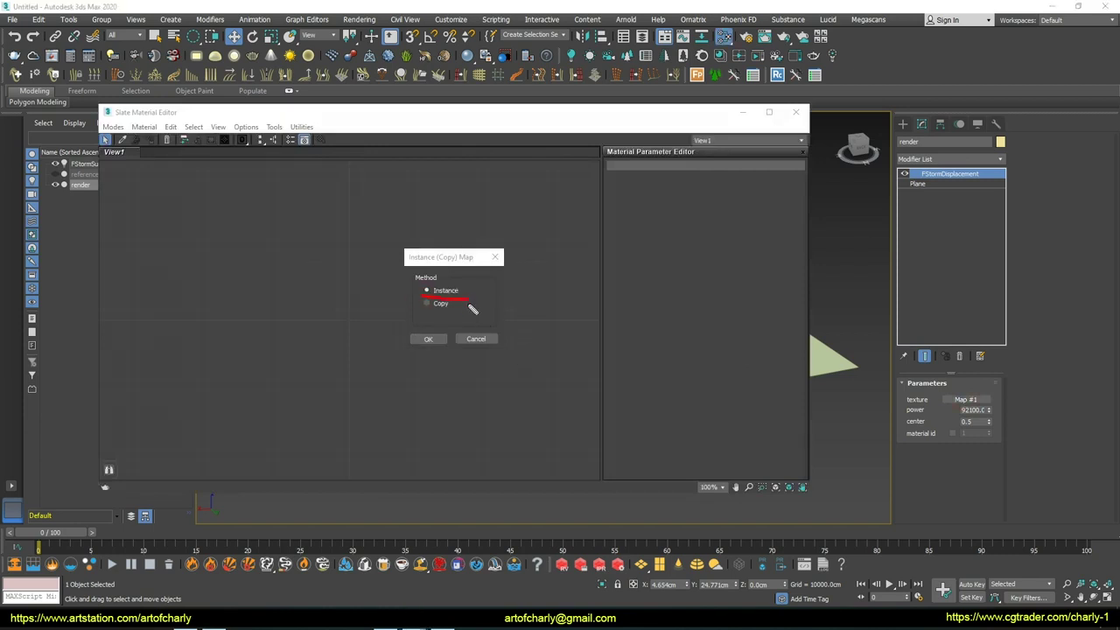
left_click(434, 340)
double_click(347, 307)
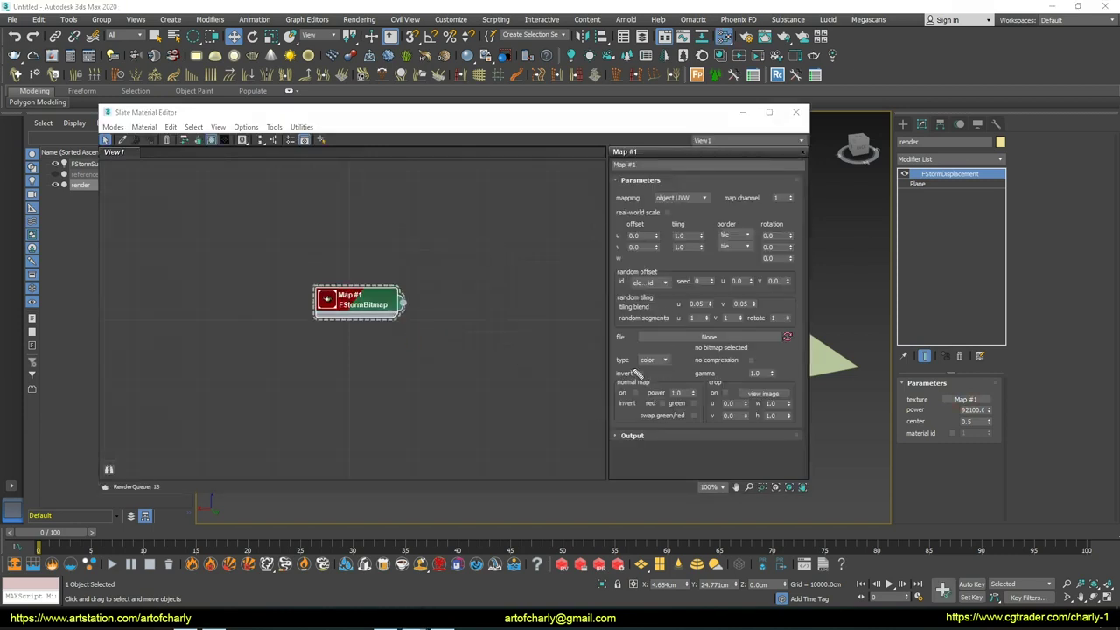
Step: Set the FStormBitmap type to mono, load heightmap.png, and close the Slate editor
left_click(666, 361)
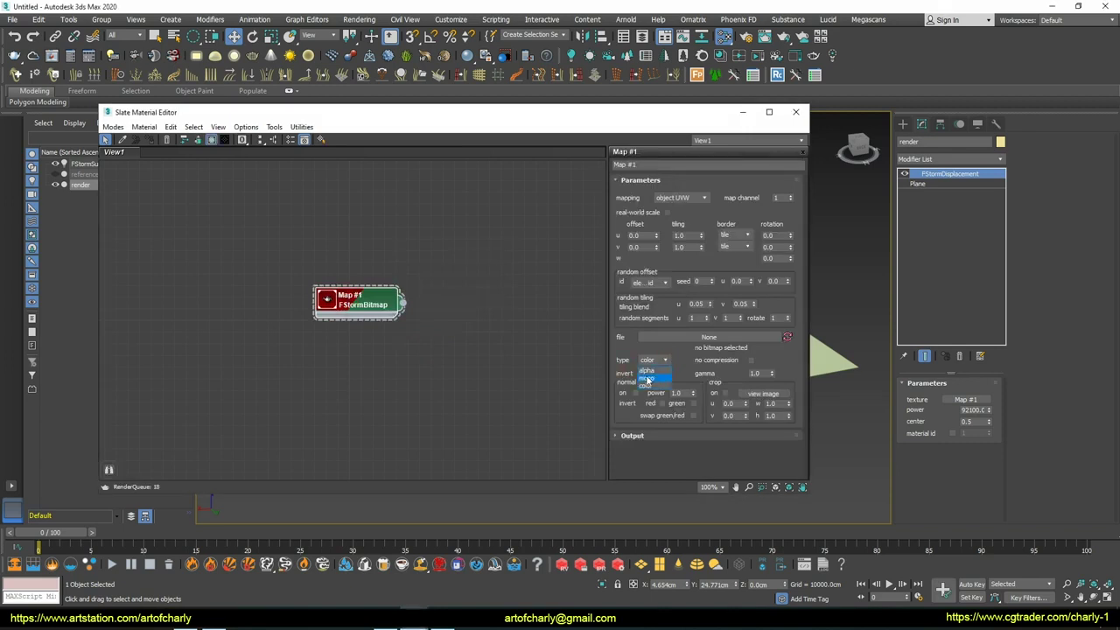
left_click(645, 378)
left_click(710, 338)
left_click(567, 306)
left_click(715, 461)
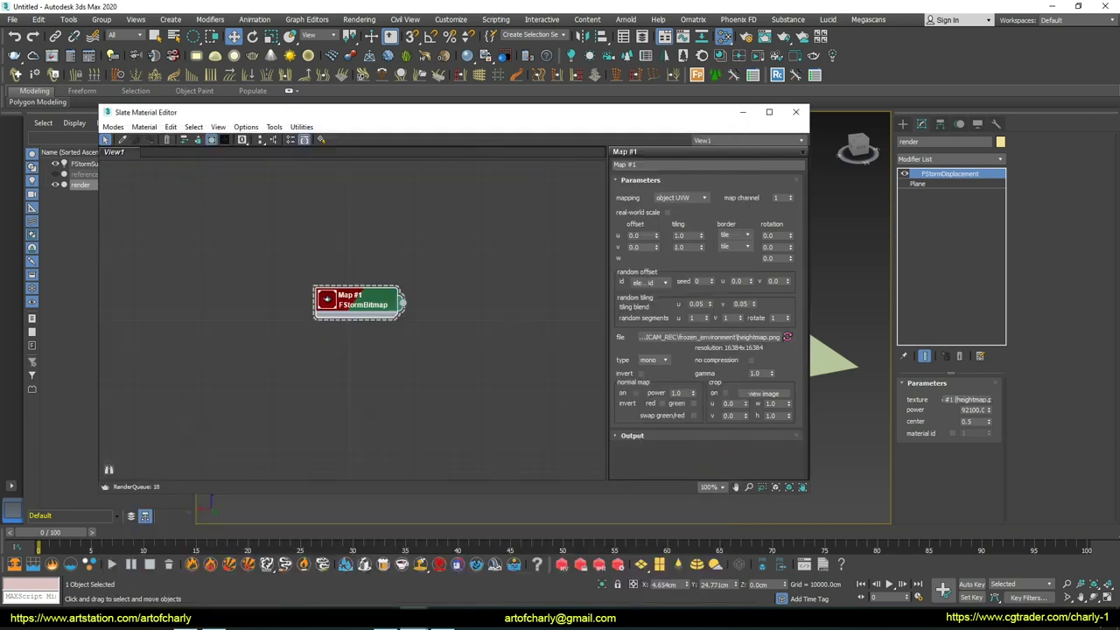
left_click(796, 114)
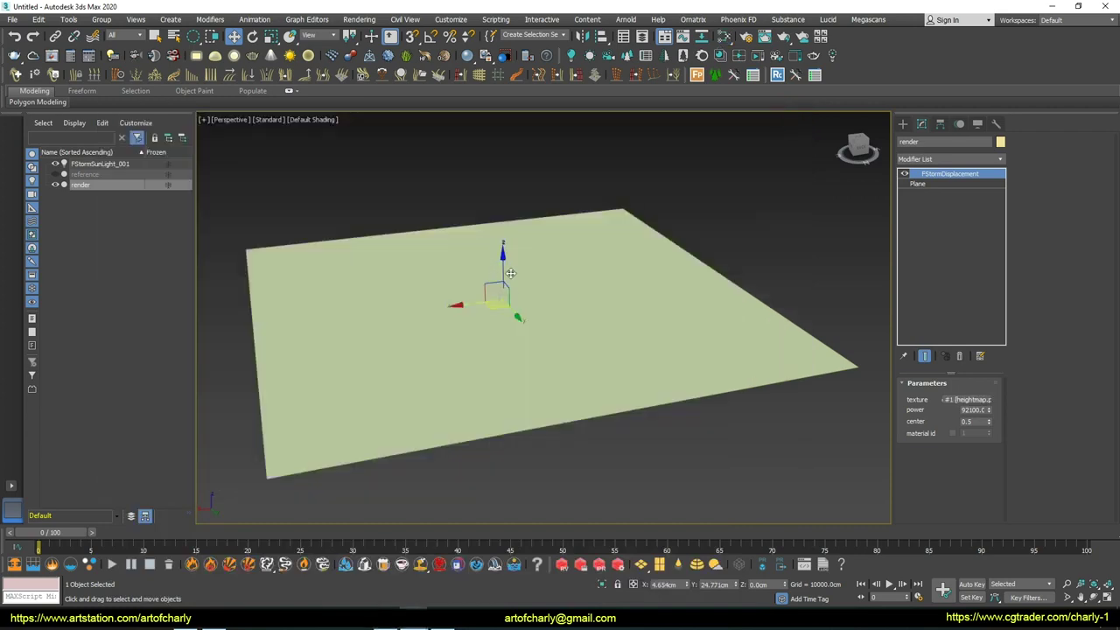
Step: Toggle the reference terrain off and on while orbiting, leaving it visible over the plane
left_click(63, 175)
mouse_move(619, 317)
middle_mouse_down("alt")
mouse_move(549, 309)
mouse_move(580, 307)
mouse_move(600, 282)
mouse_move(593, 296)
mouse_move(613, 295)
middle_mouse_up("alt")
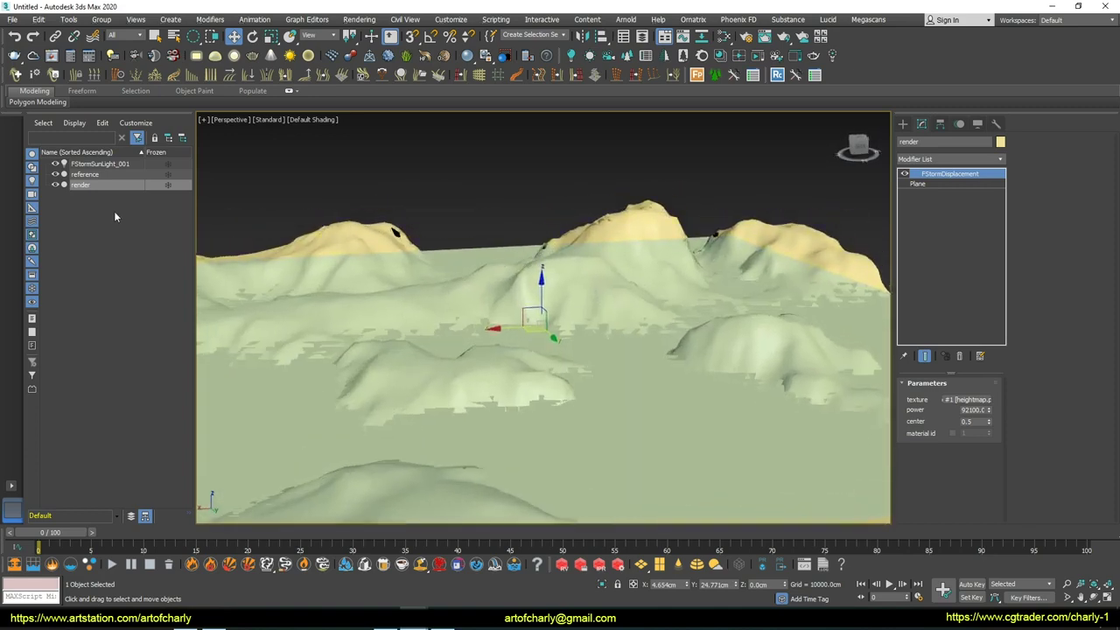
left_click(55, 174)
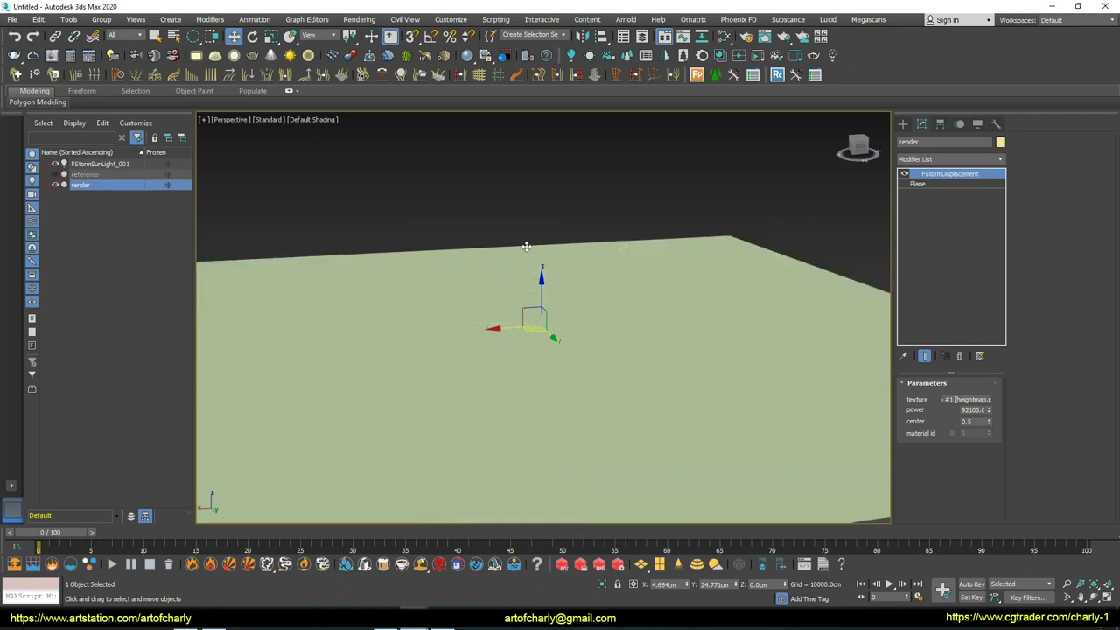
middle_click_drag(522, 248, 517, 247, "alt")
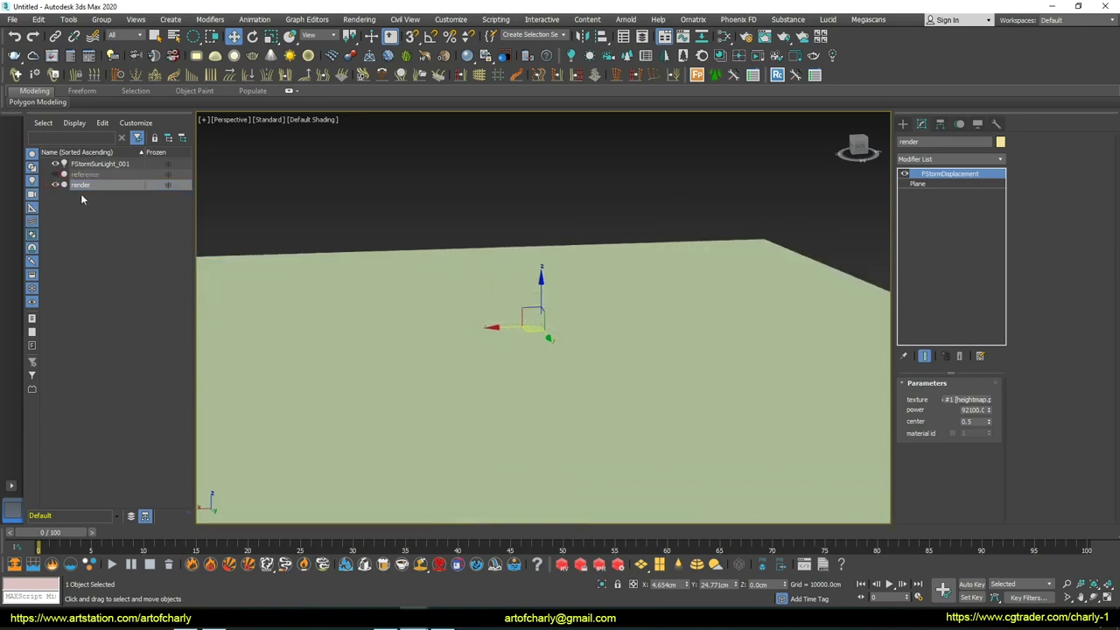
left_click(55, 174)
middle_click_drag(554, 312, 553, 289, "alt")
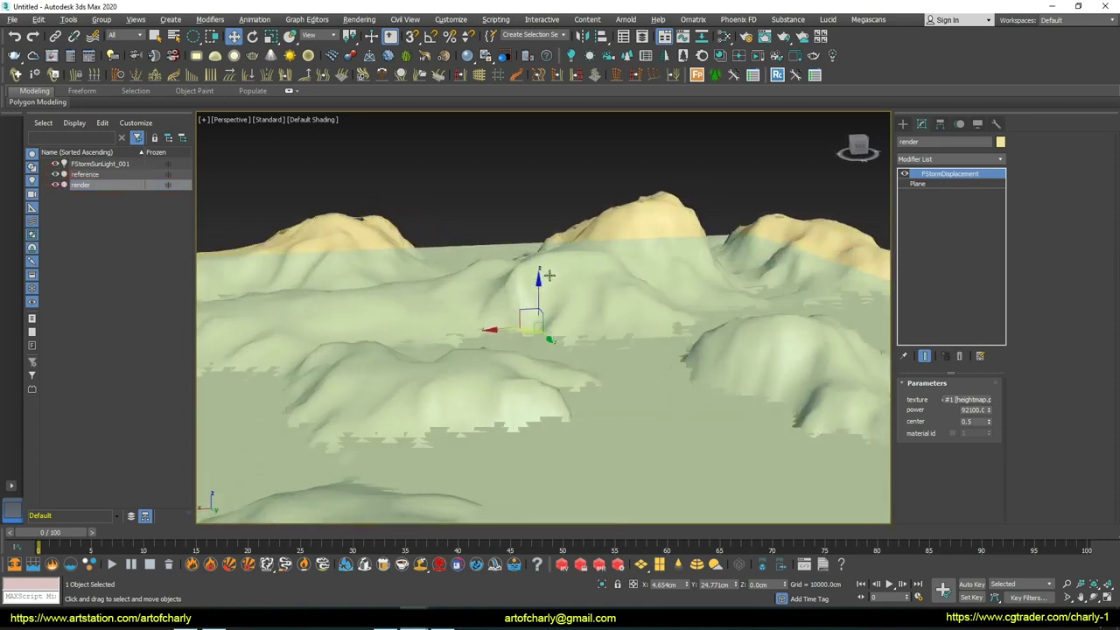
Step: Deselect everything and open Render Setup from the Rendering menu
left_click(600, 186)
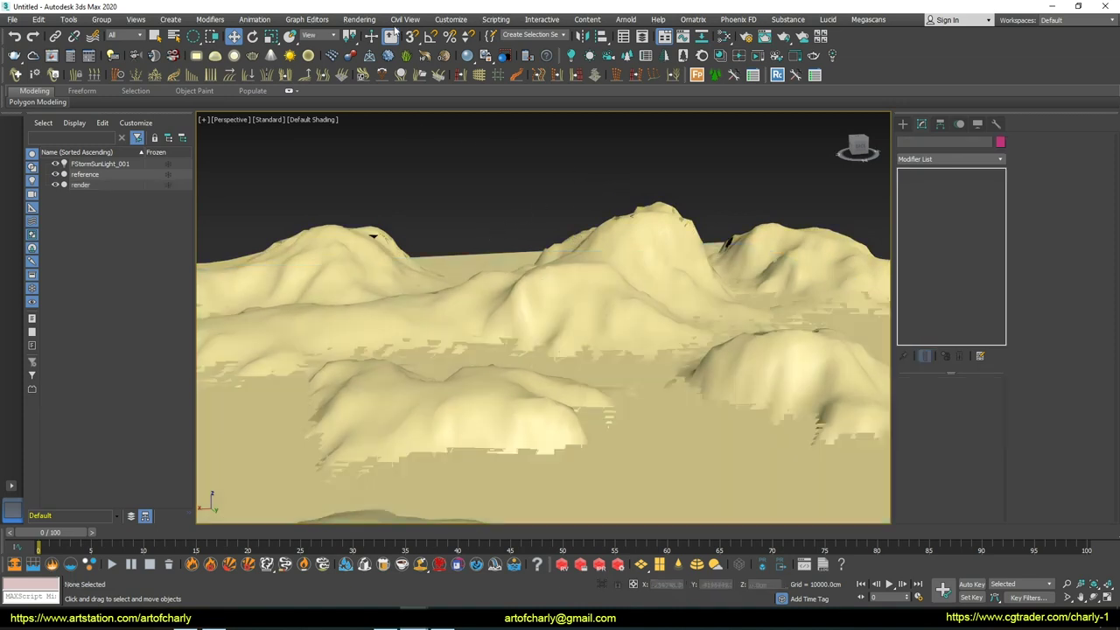
left_click(345, 19)
left_click(392, 83)
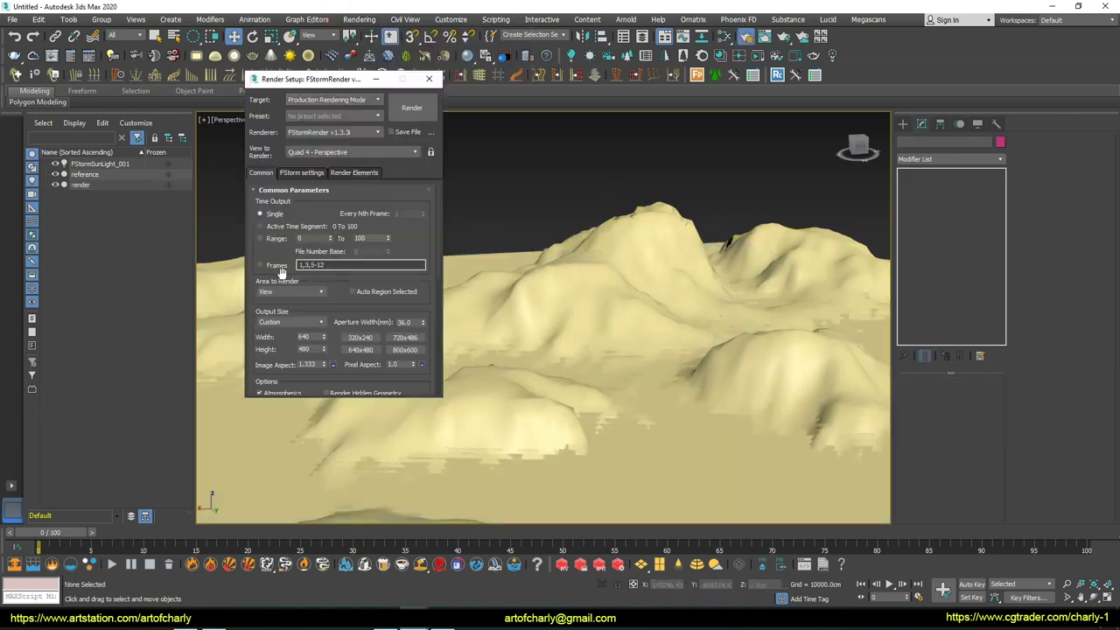
Step: Start FStorm's RT interactive render from the Interactive Render rollout in FStorm settings
left_click(292, 172)
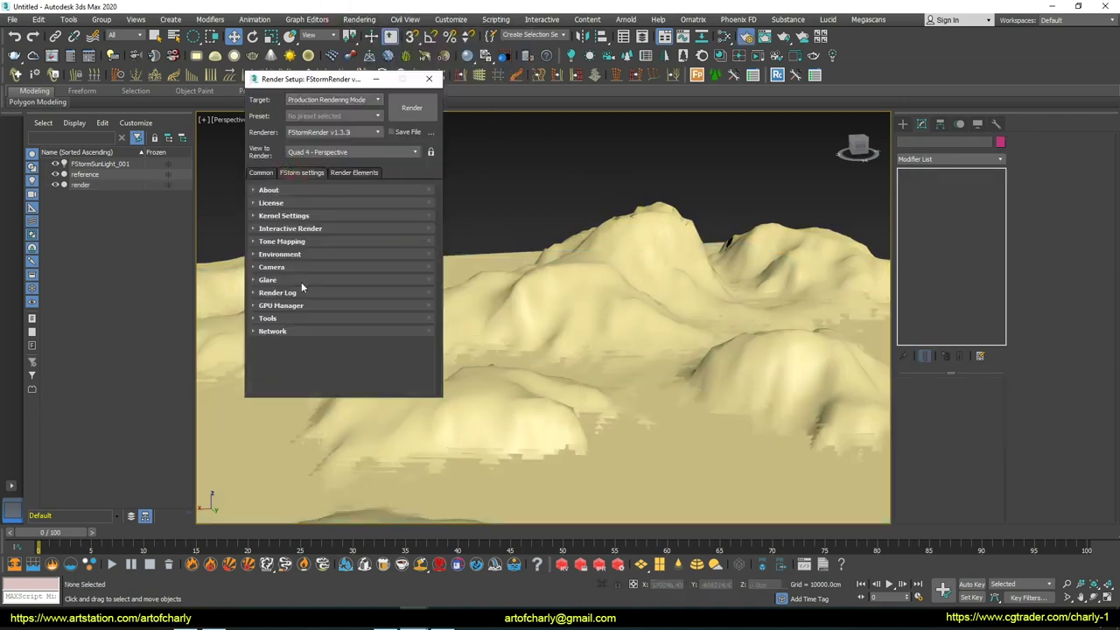
left_click(277, 230)
left_click(330, 246)
Step: Orbit the rendering terrain, hiding and re-showing the reference terrain to compare
mouse_move(838, 289)
middle_mouse_down("alt")
mouse_move(780, 282)
mouse_move(825, 292)
mouse_move(884, 279)
middle_mouse_up("alt")
left_click(56, 174)
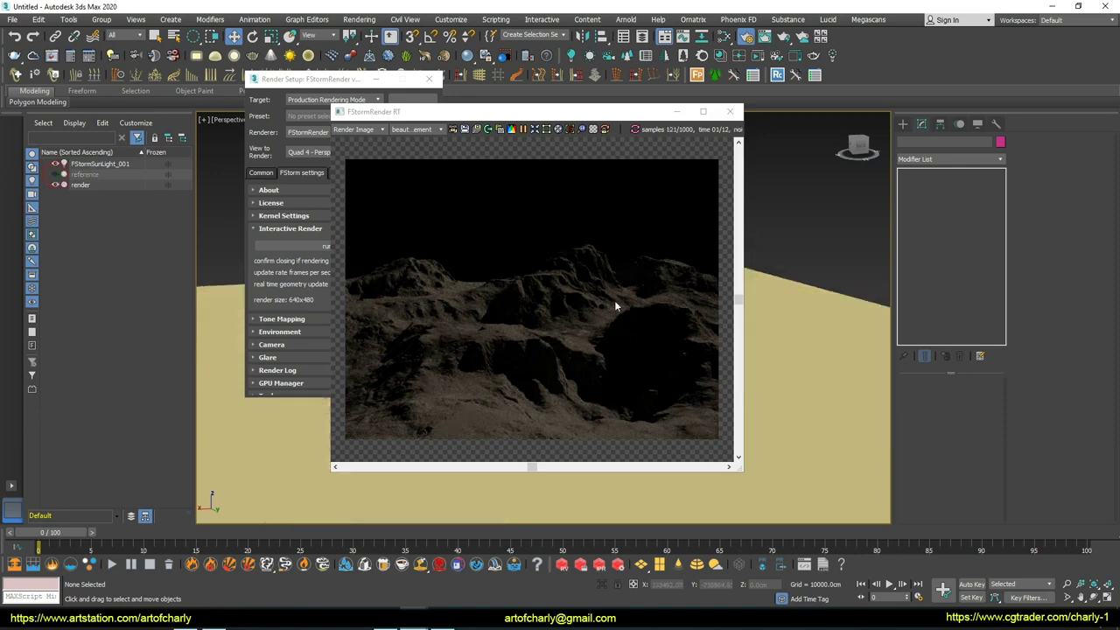
middle_click_drag(845, 317, 828, 320, "alt")
left_click(56, 174)
middle_click_drag(775, 308, 768, 297, "alt")
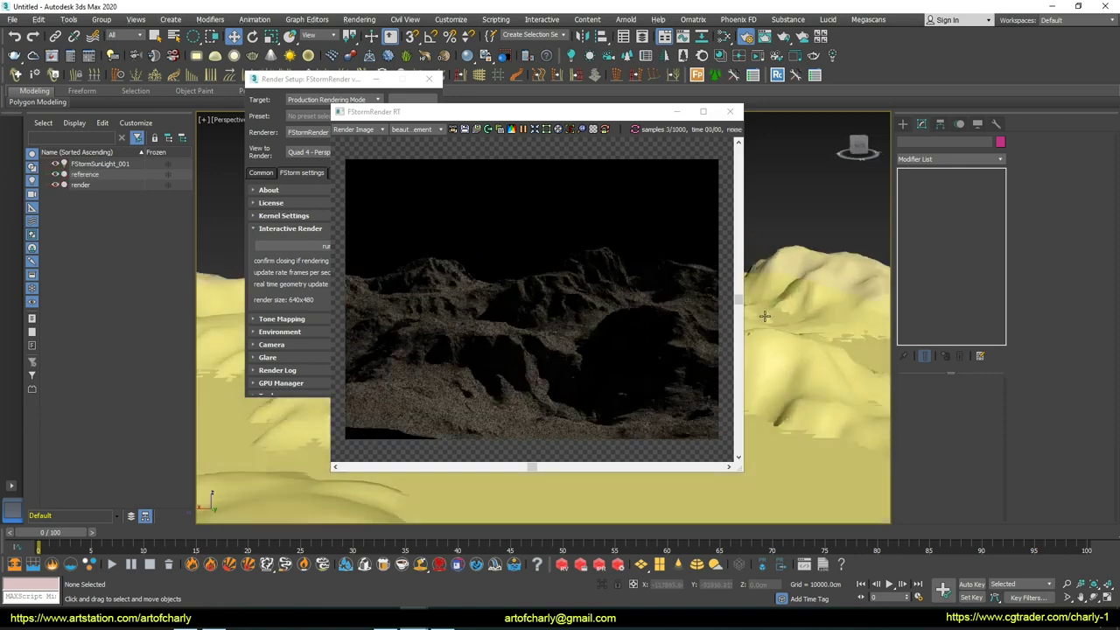
mouse_move(852, 228)
left_mouse_down()
mouse_move(758, 235)
mouse_move(855, 210)
left_mouse_up()
mouse_move(691, 234)
left_mouse_down()
mouse_move(649, 288)
mouse_move(684, 232)
left_mouse_up()
mouse_move(546, 192)
left_mouse_down()
mouse_move(595, 182)
mouse_move(675, 196)
left_mouse_up()
key("Escape")
middle_click_drag(785, 289, 787, 290, "alt")
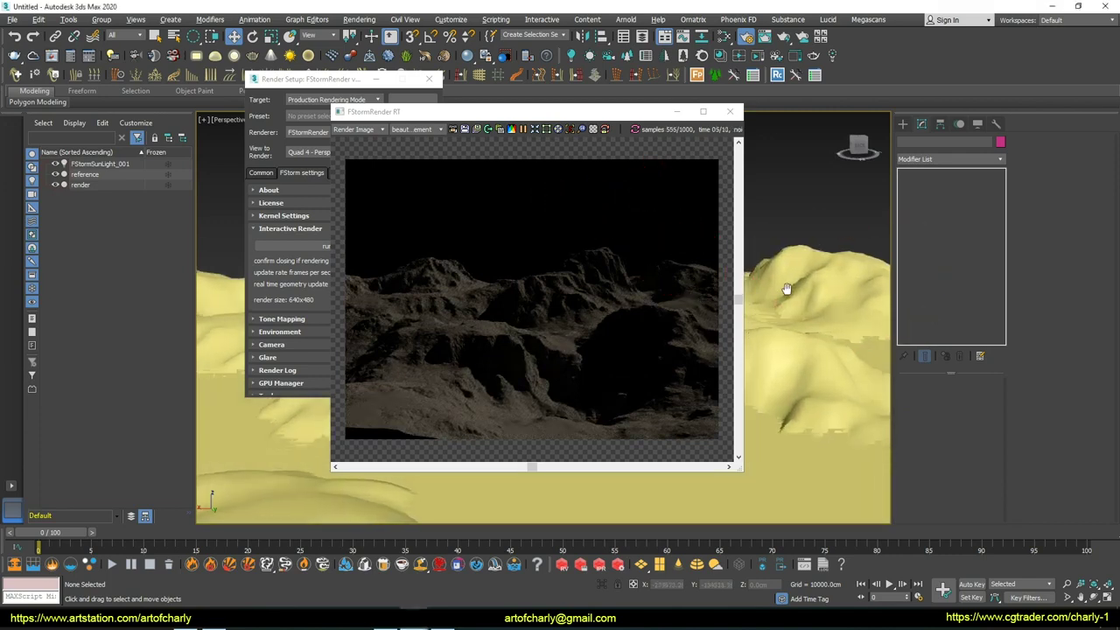
Step: Move Render Setup into full view and expand the Environment rollout
left_click_drag(302, 81, 206, 95)
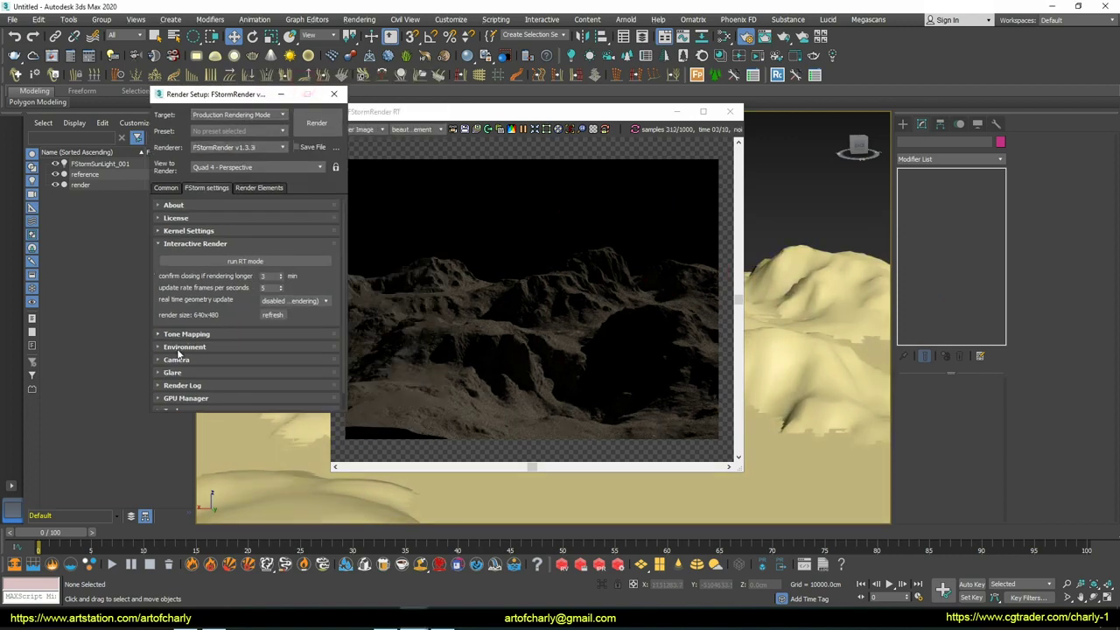
left_click(207, 347)
scroll(210, 332, "down", 3)
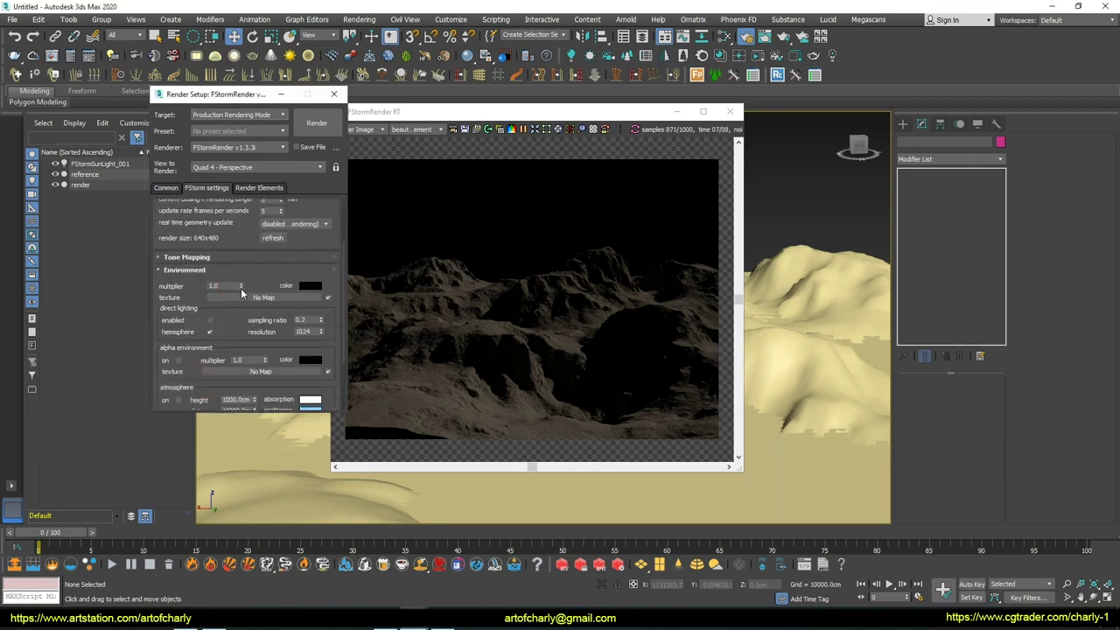
Step: Assign FStormSky as the Environment texture map
left_click(247, 299)
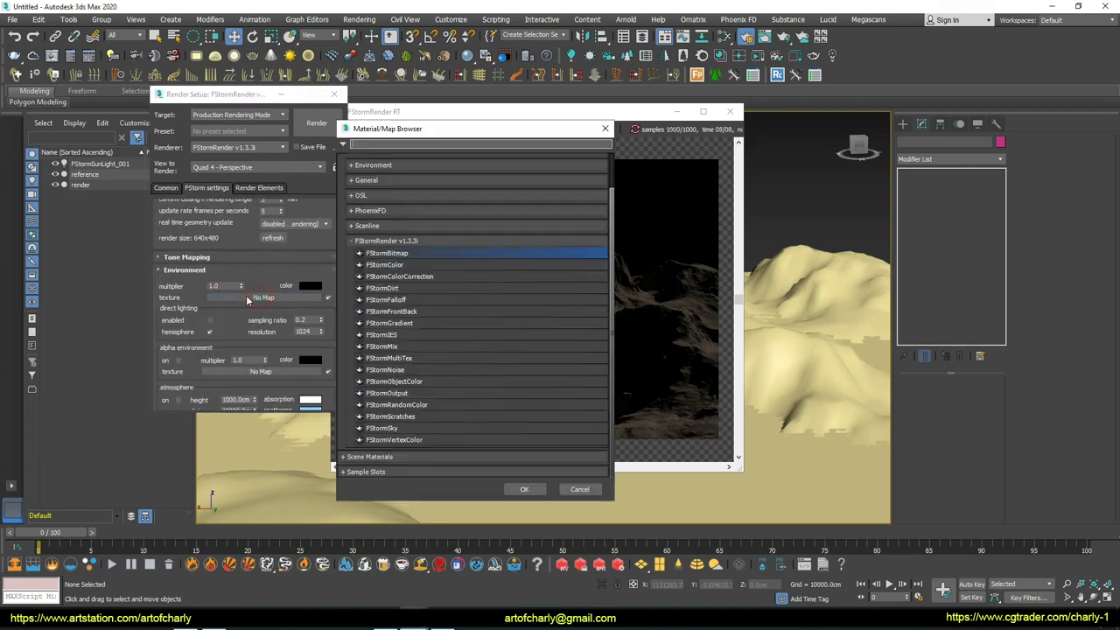
left_click(386, 429)
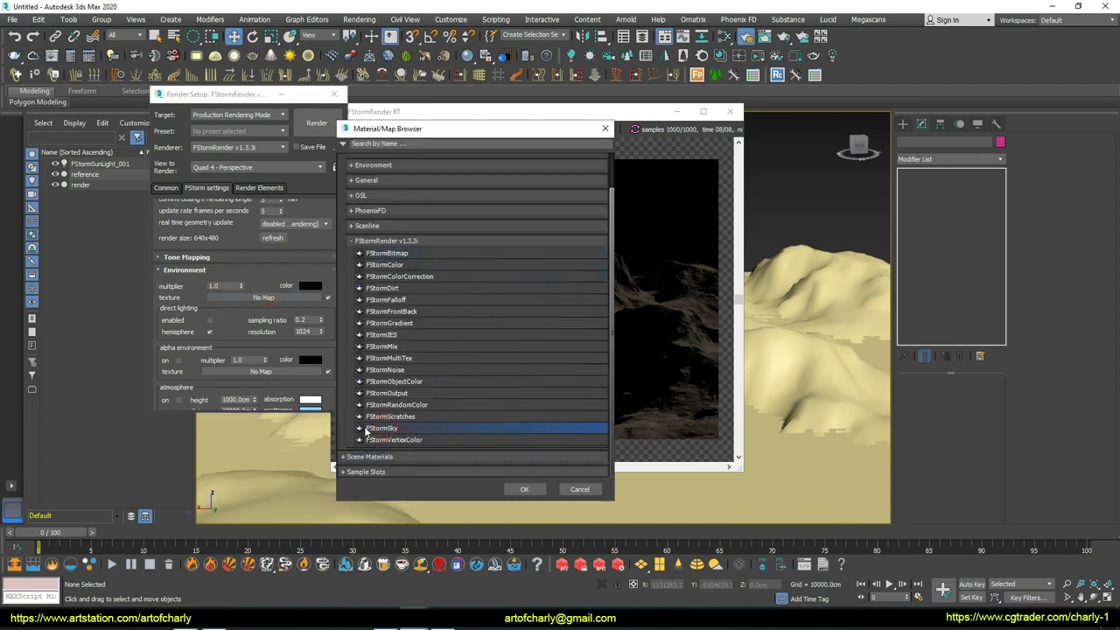
left_click_drag(383, 440, 361, 435)
double_click(384, 429)
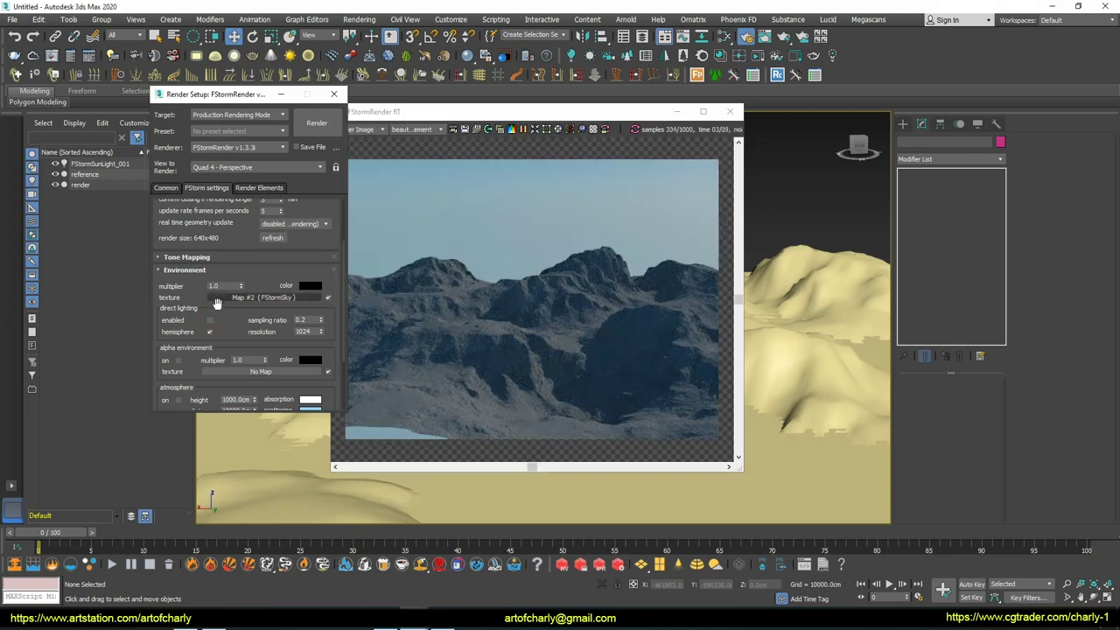
left_click_drag(230, 308, 225, 238)
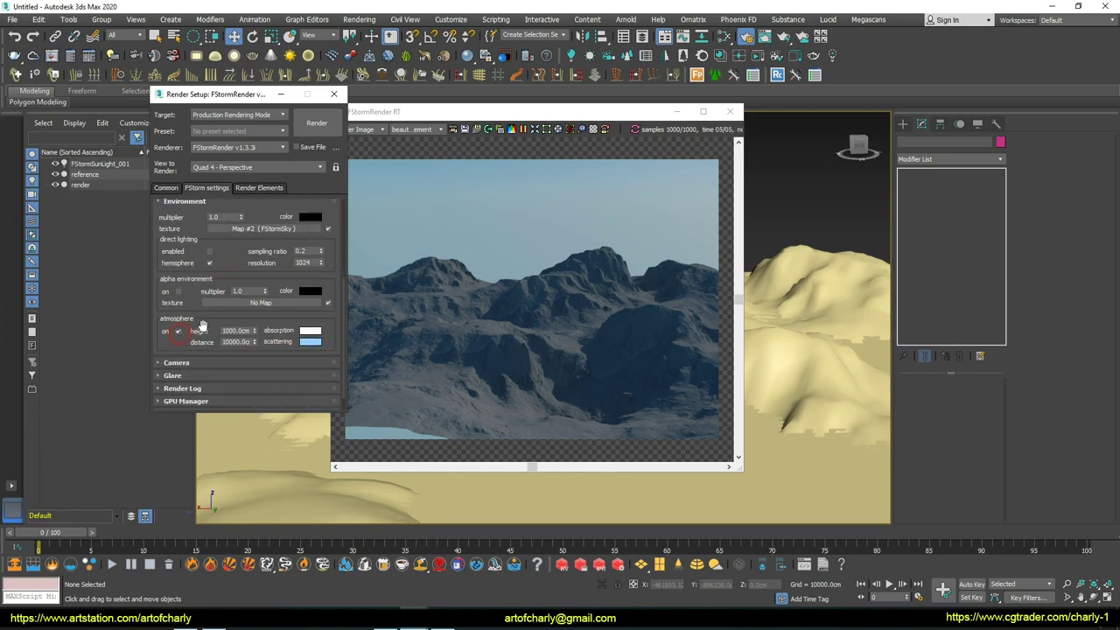
Step: Turn atmosphere on so fog fills the valleys, then pan to check the render
left_click(172, 328)
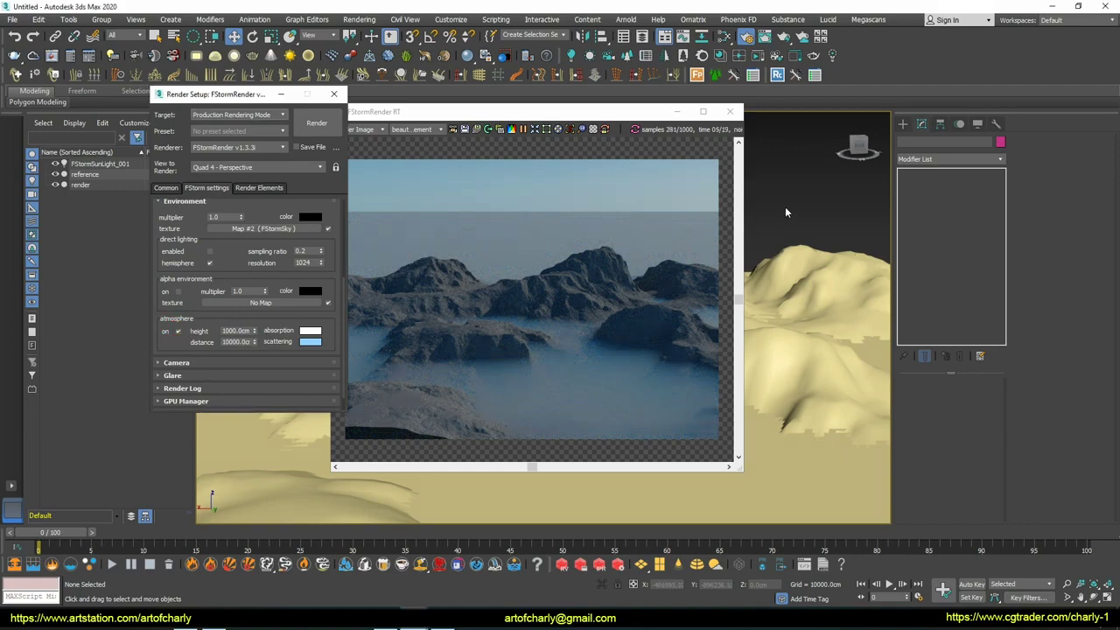
middle_click_drag(785, 212, 795, 207)
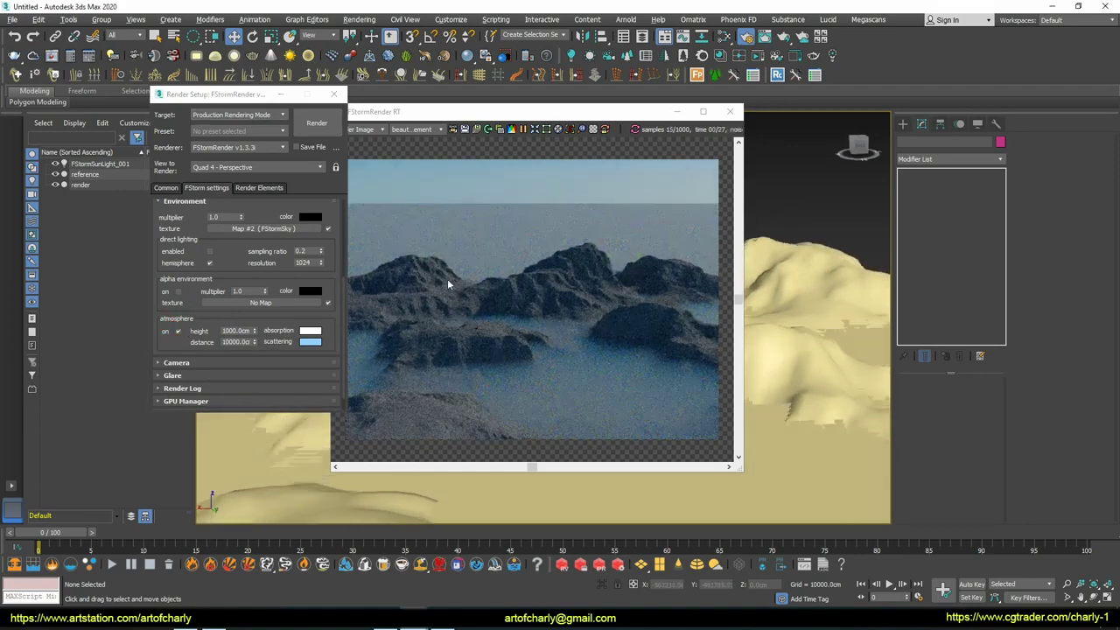
left_click(720, 259)
mouse_move(778, 265)
middle_mouse_down()
mouse_move(813, 260)
mouse_move(813, 272)
middle_mouse_up()
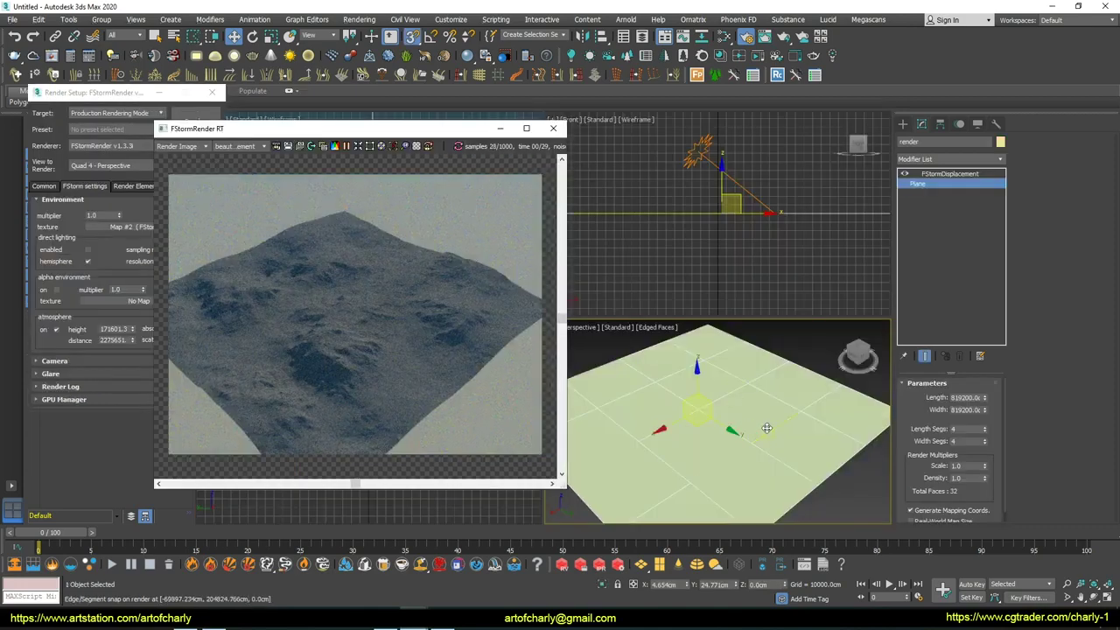
middle_click_drag(728, 418, 739, 413)
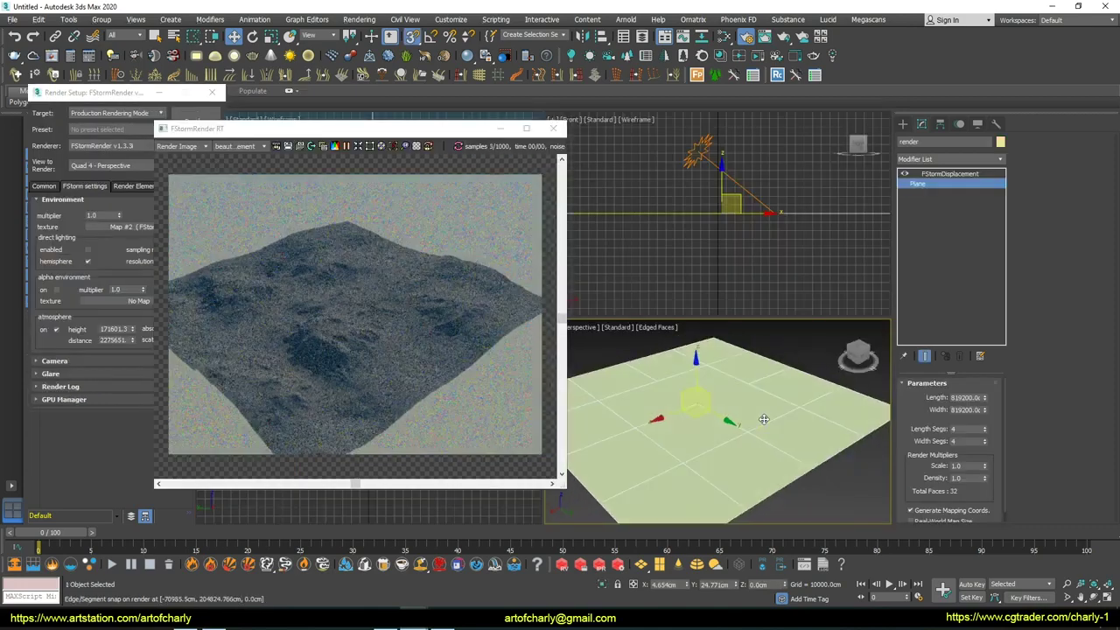
Step: Select the displaced plane and set the heightmap.png map tiling to 2.0
left_click(745, 408)
left_click(745, 408)
key("q")
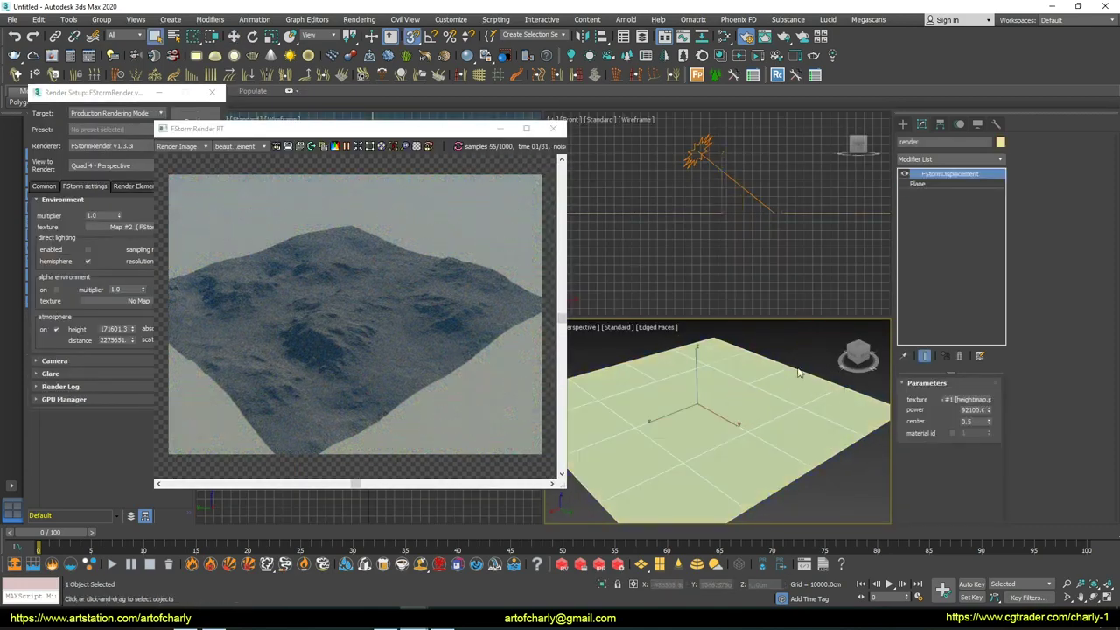
key("m")
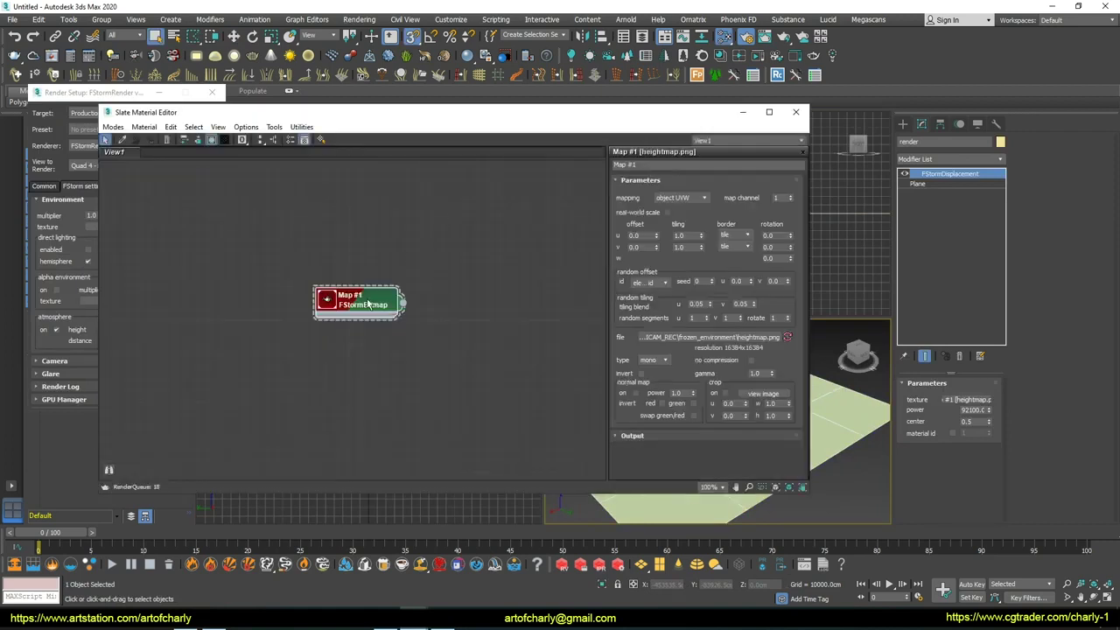
left_click(685, 247)
type("2")
Step: Check the denser relief in the render, close the material editor, and orbit down toward the terrain
left_click_drag(612, 112, 739, 307)
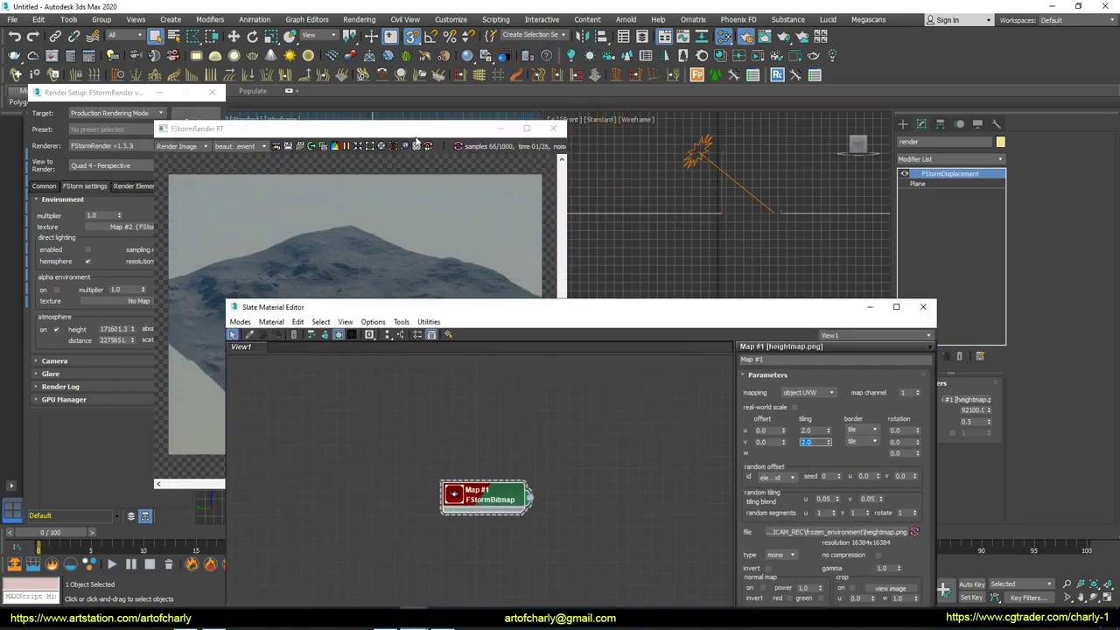
left_click(461, 147)
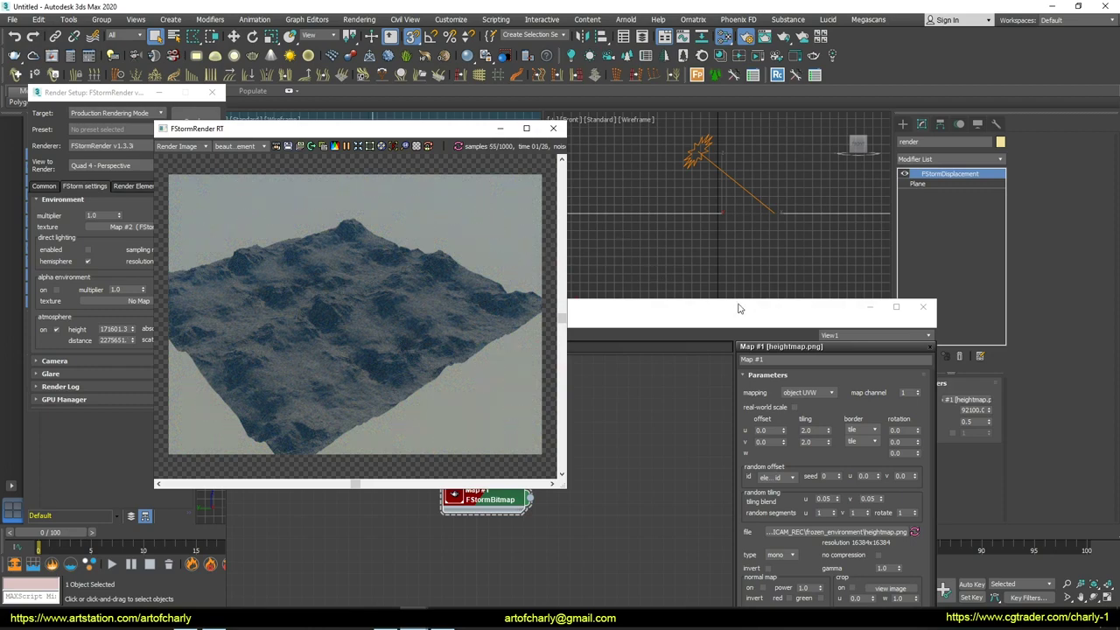
left_click(849, 298)
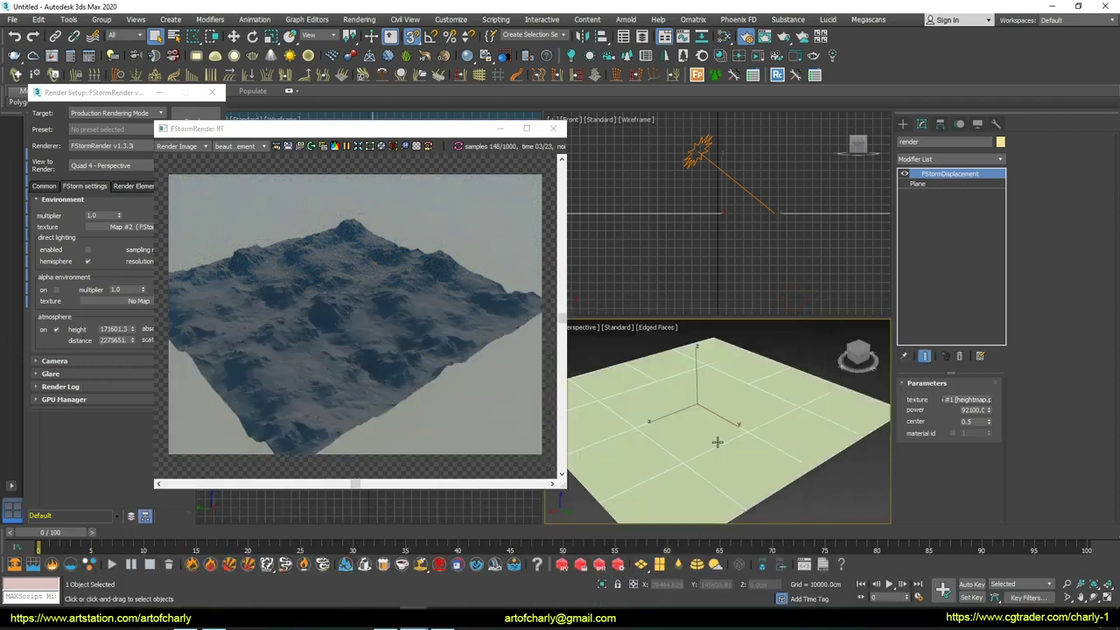
middle_click_drag(744, 424, 781, 434, "alt")
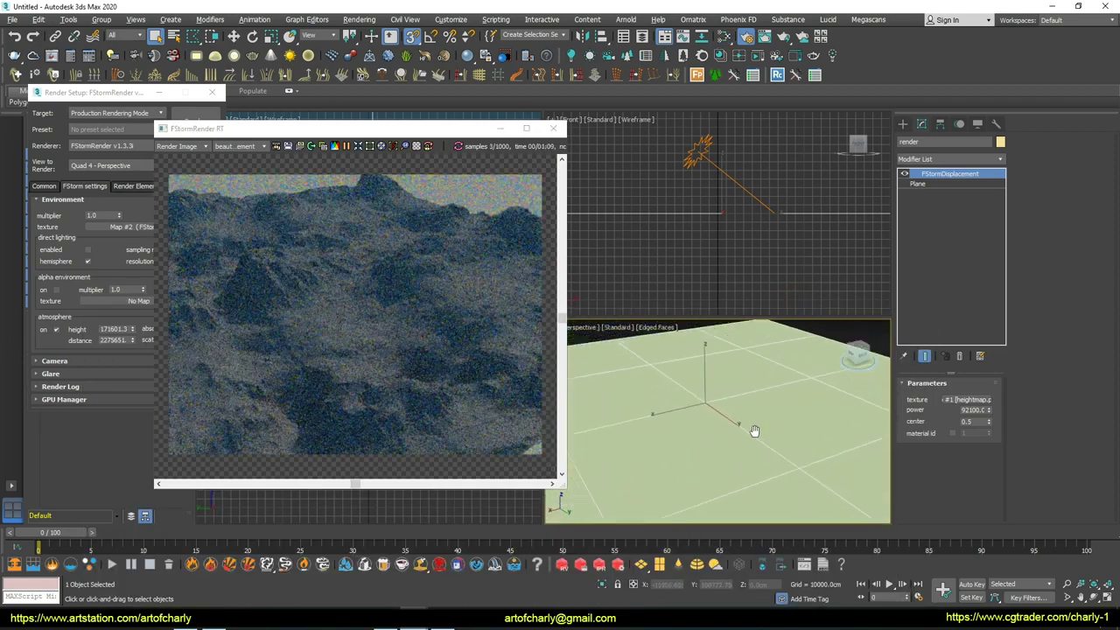
Step: Orbit, zoom and pan to a low, ground-level view across the snow toward the mountain ridges
mouse_move(781, 435)
middle_mouse_down("alt")
mouse_move(763, 401)
mouse_move(739, 391)
middle_mouse_up("alt")
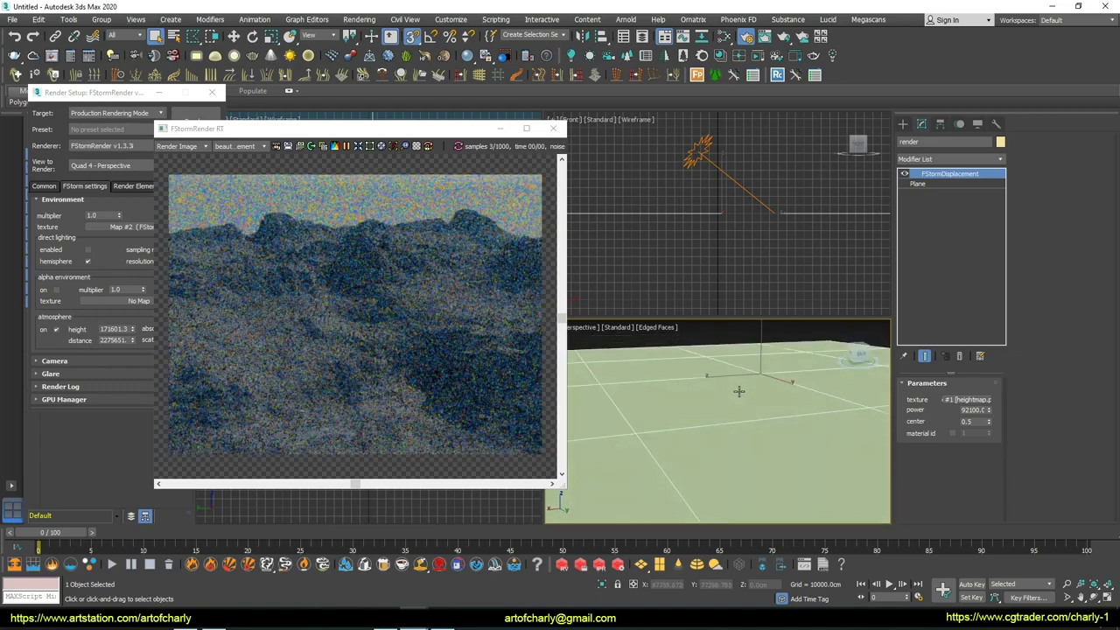
middle_click_drag(739, 391, 749, 381, "alt")
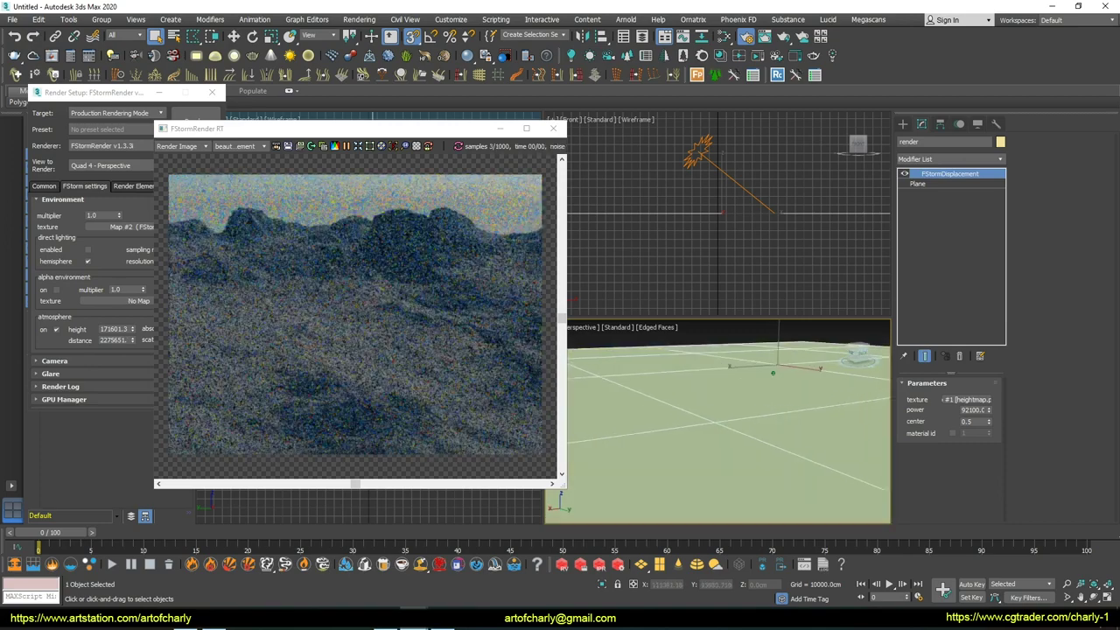
middle_click_drag(719, 418, 739, 411, "alt")
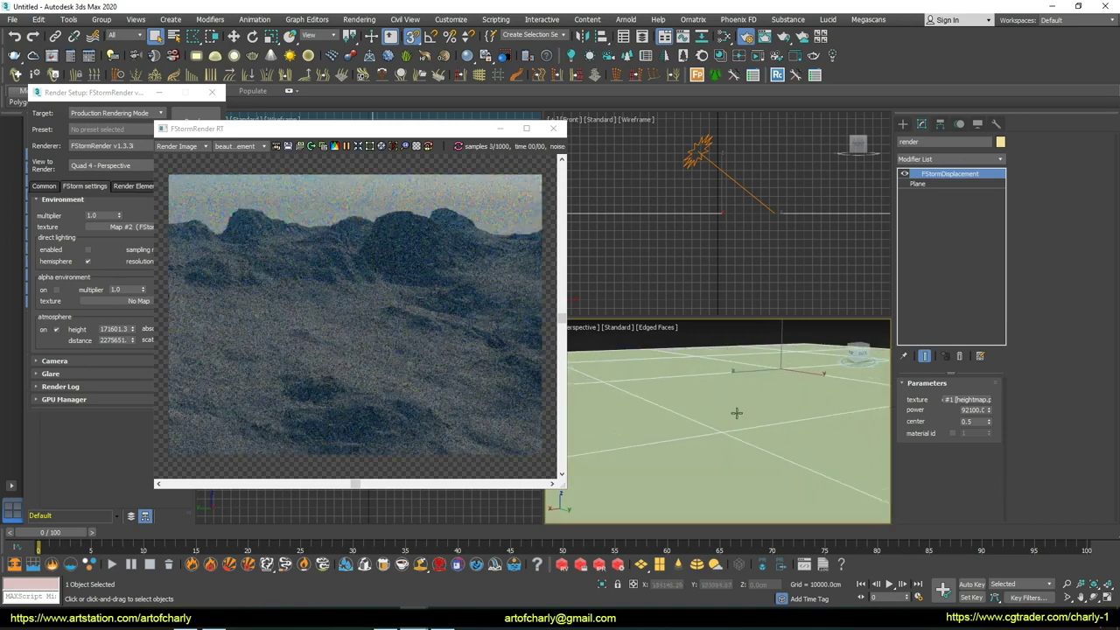
scroll(739, 411, "up", 5)
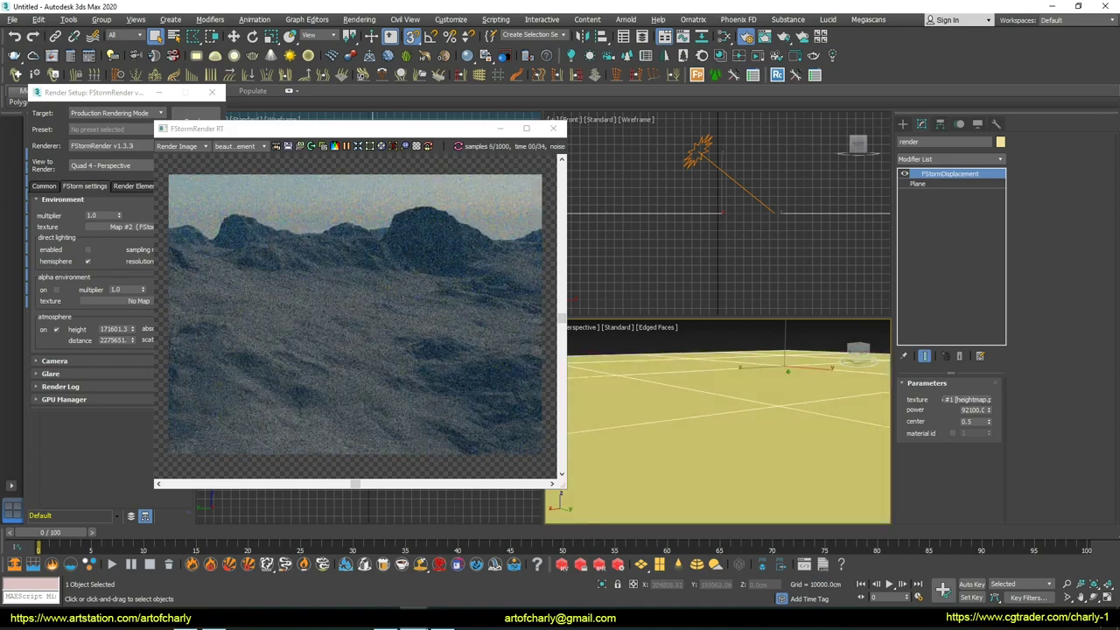
scroll(741, 425, "down", 2)
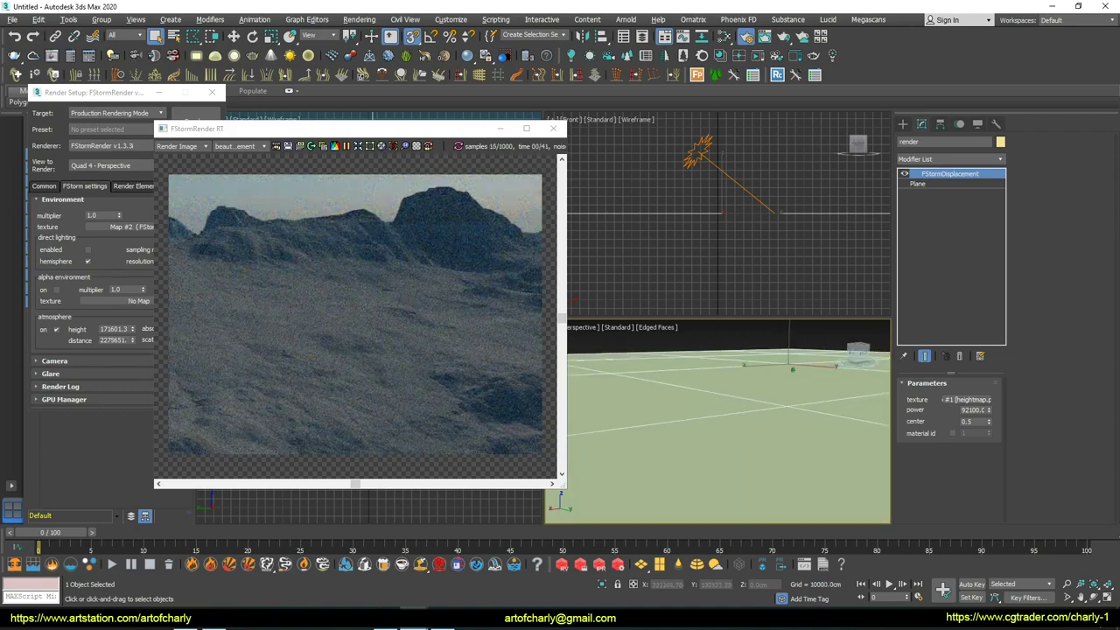
scroll(741, 425, "down", 2)
scroll(741, 425, "up", 3)
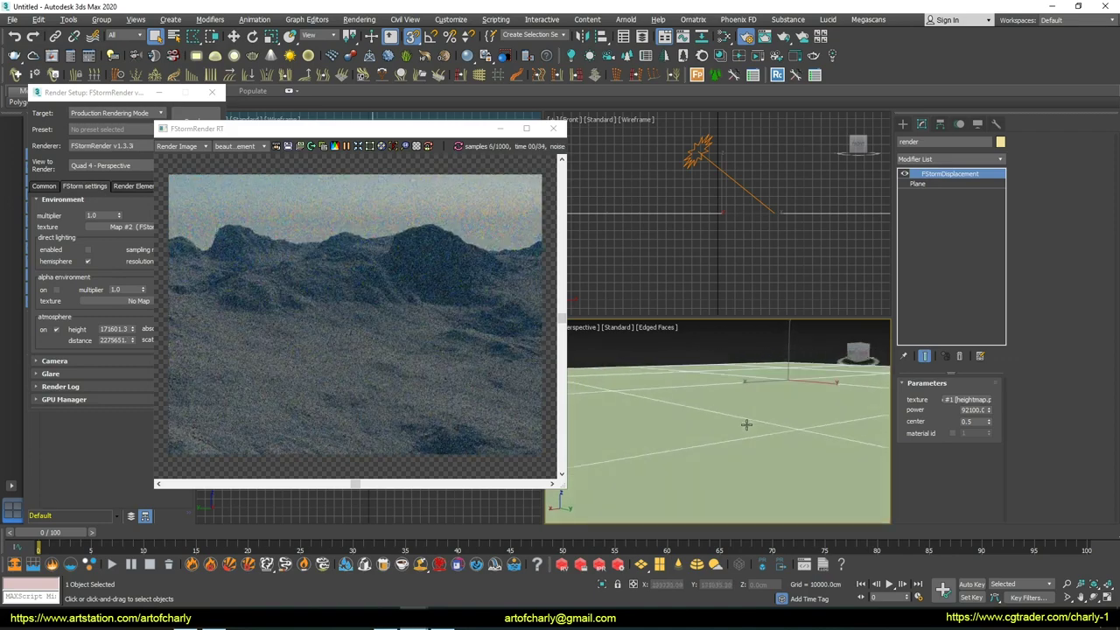
scroll(750, 423, "down", 1)
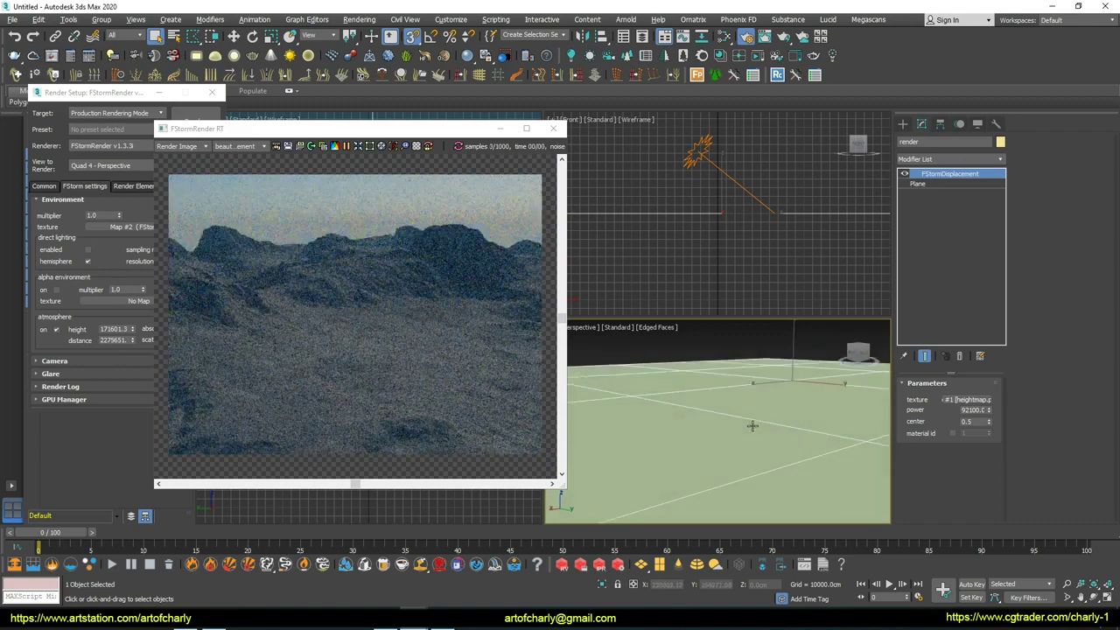
scroll(752, 424, "down", 1)
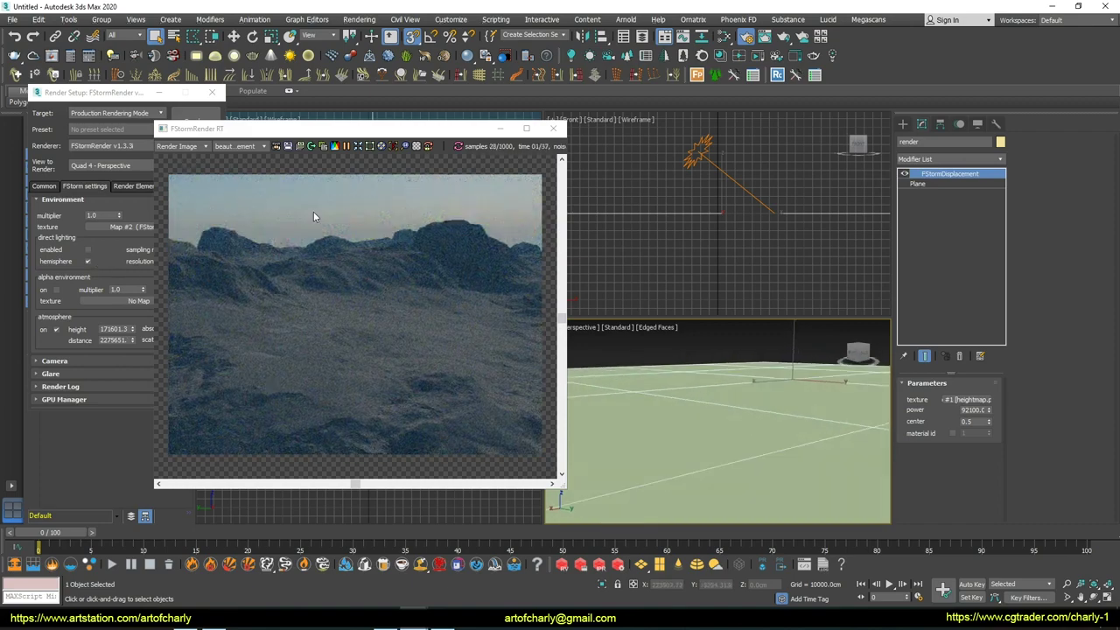
scroll(712, 419, "up", 1)
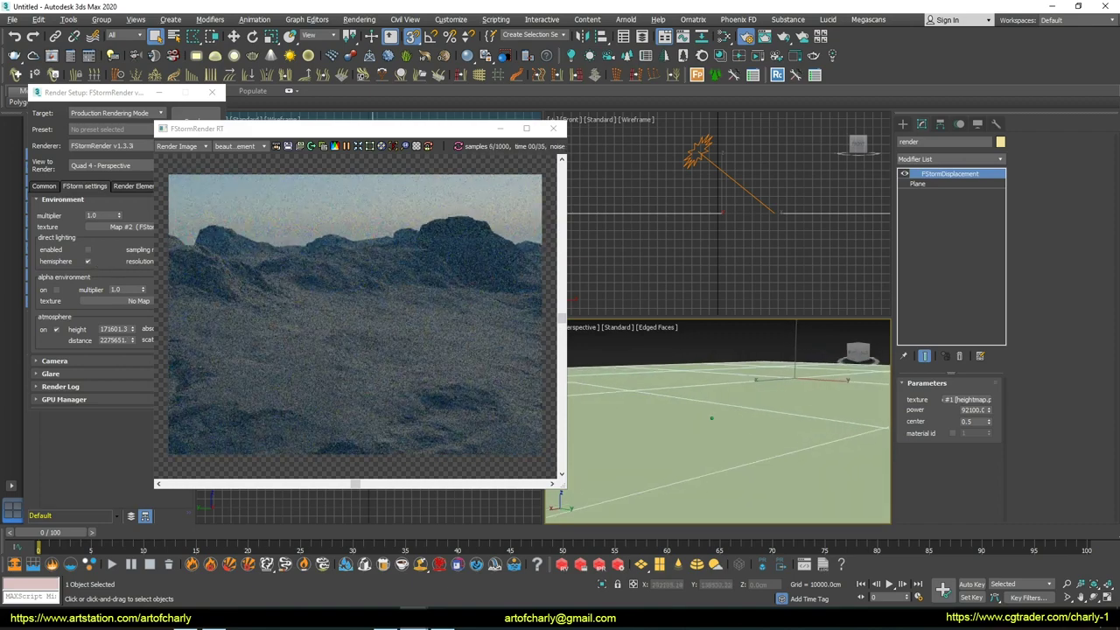
scroll(711, 418, "up", 1)
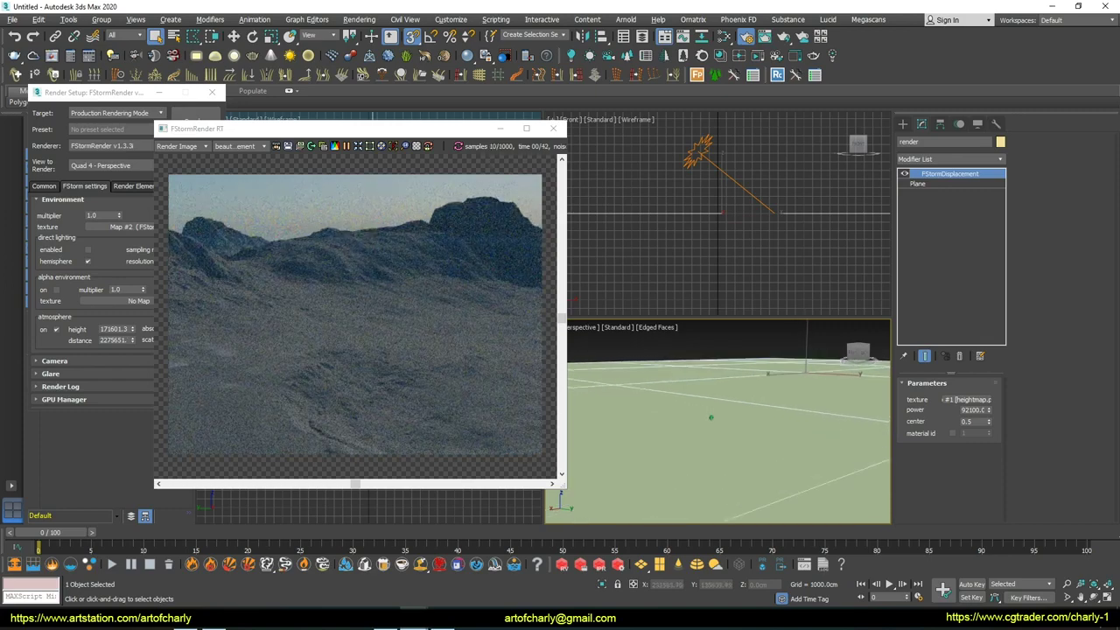
scroll(710, 417, "down", 2)
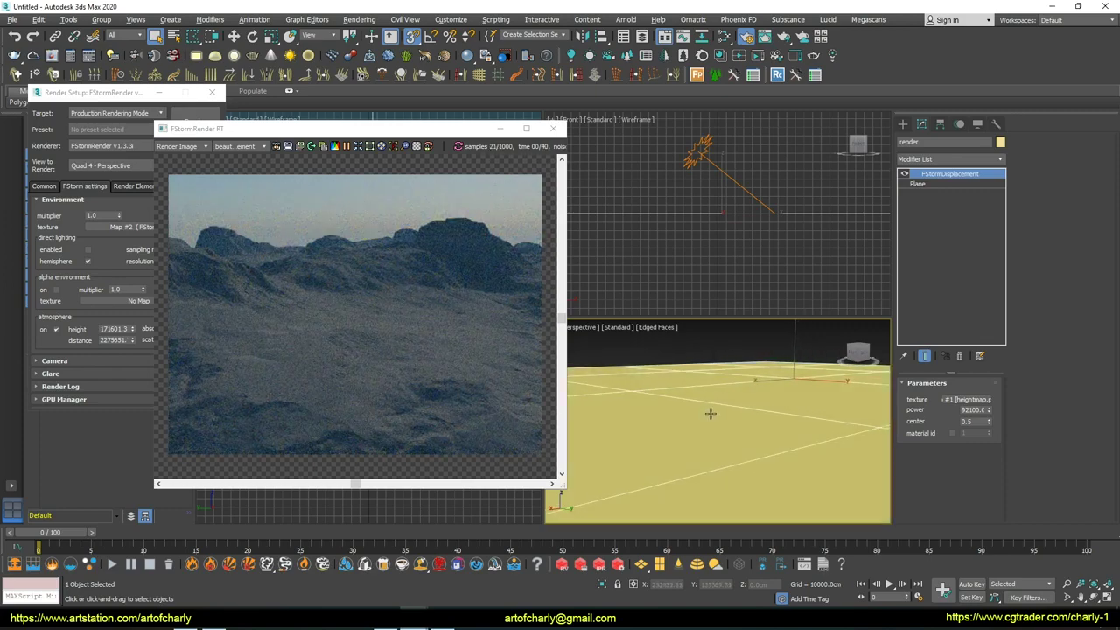
scroll(713, 413, "up", 1)
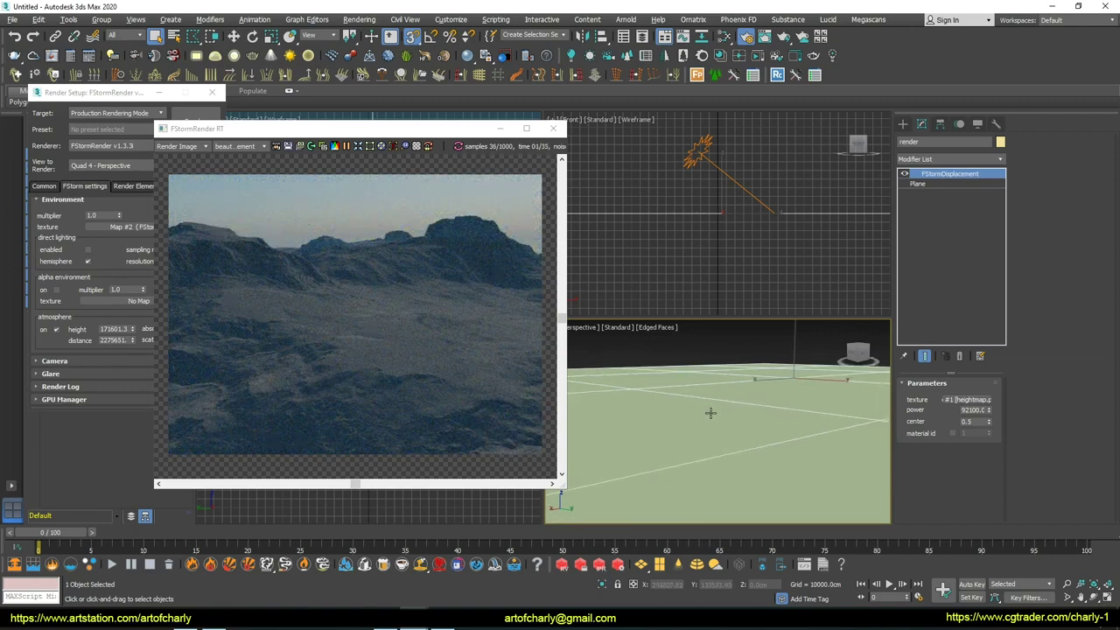
middle_click_drag(710, 412, 716, 411)
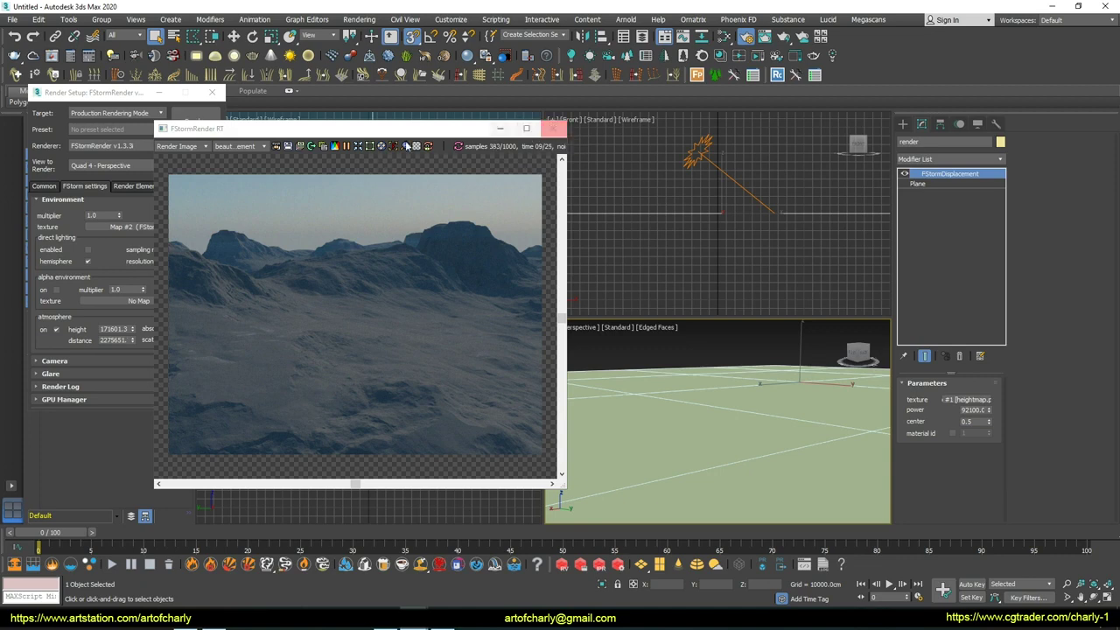
left_click_drag(356, 132, 592, 134)
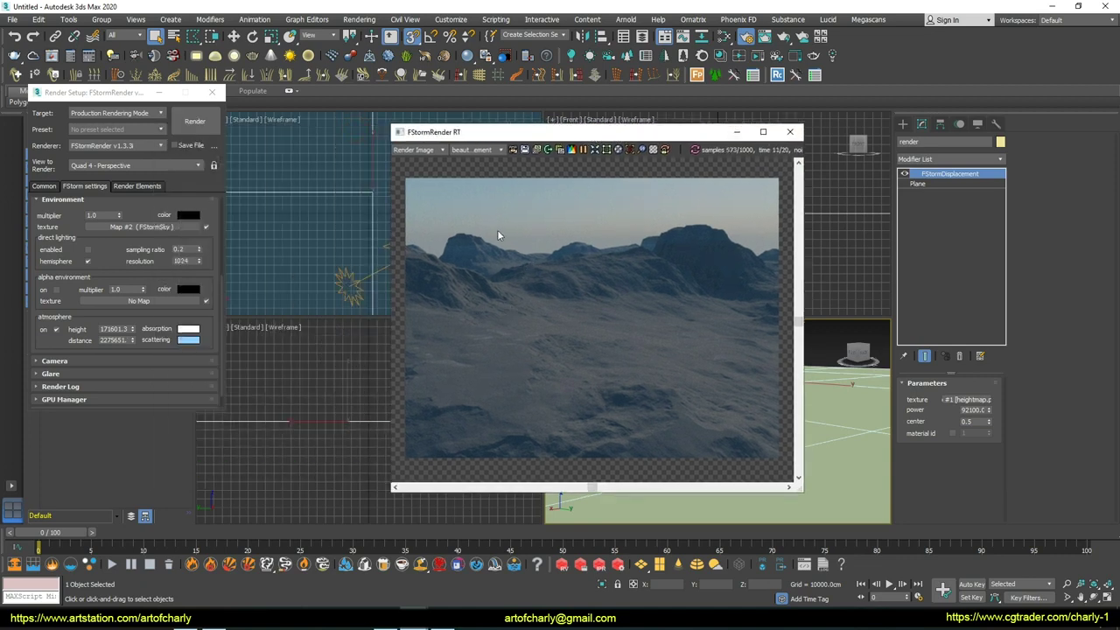
Step: Drag the atmosphere spinners to height about 1081196 and distance about 841991.1
left_click_drag(464, 218, 505, 228)
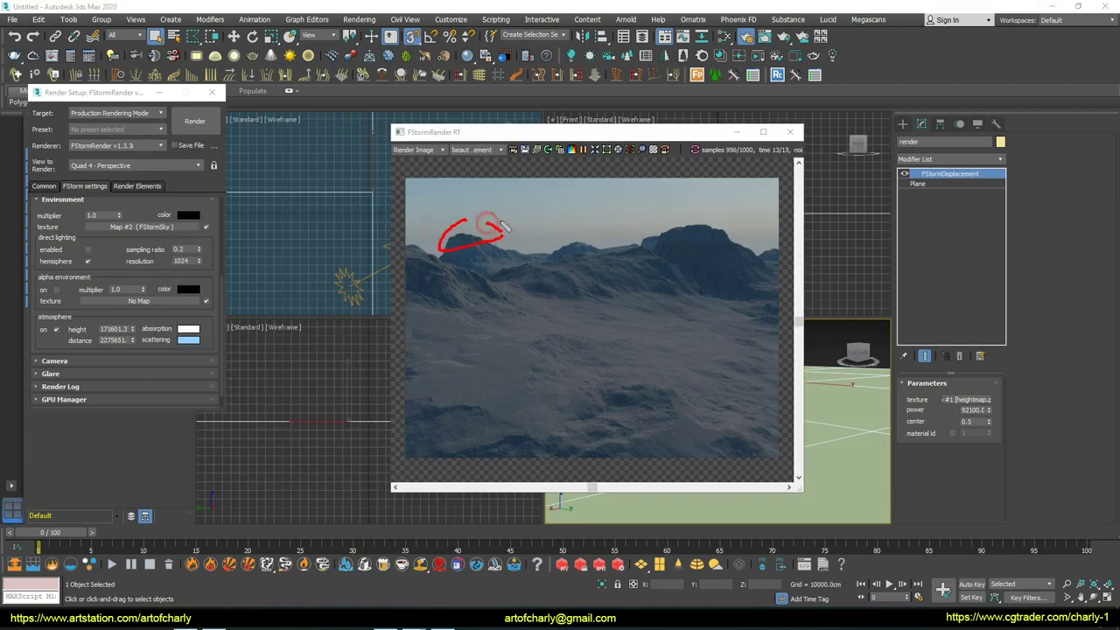
left_click(99, 344)
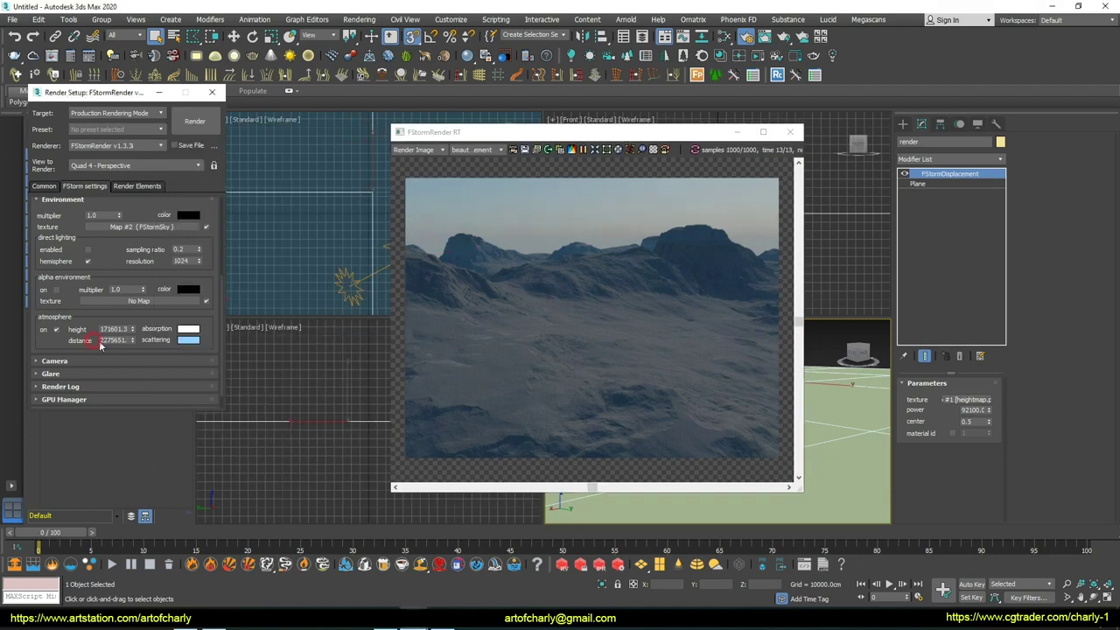
left_click_drag(132, 331, 134, 301)
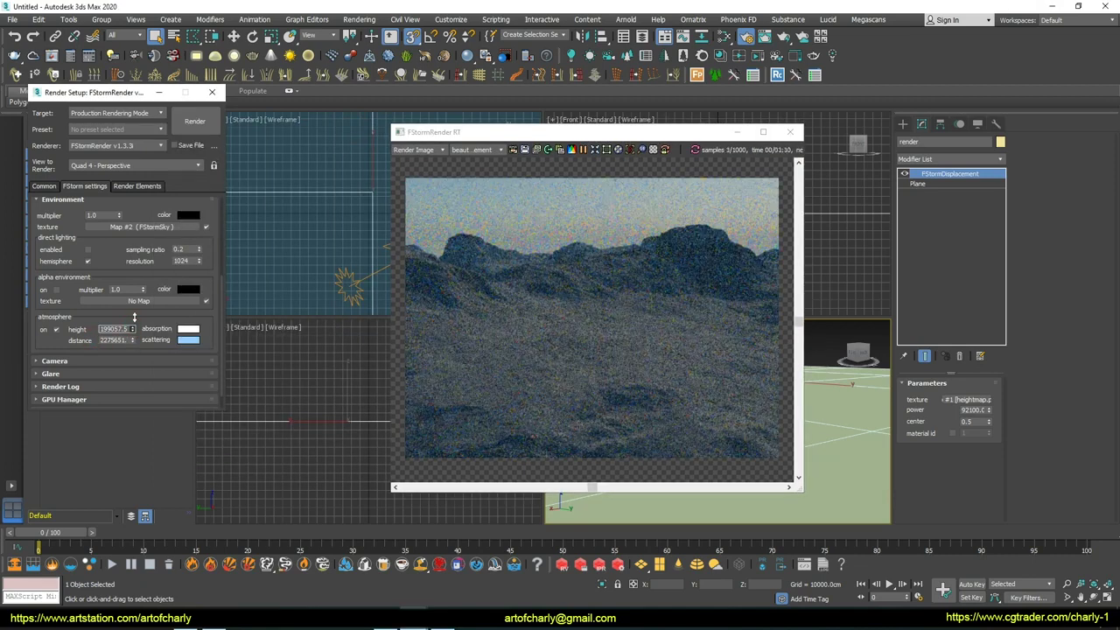
mouse_move(133, 301)
left_mouse_down()
mouse_move(145, 325)
mouse_move(131, 226)
mouse_move(145, 358)
mouse_move(129, 379)
left_mouse_up()
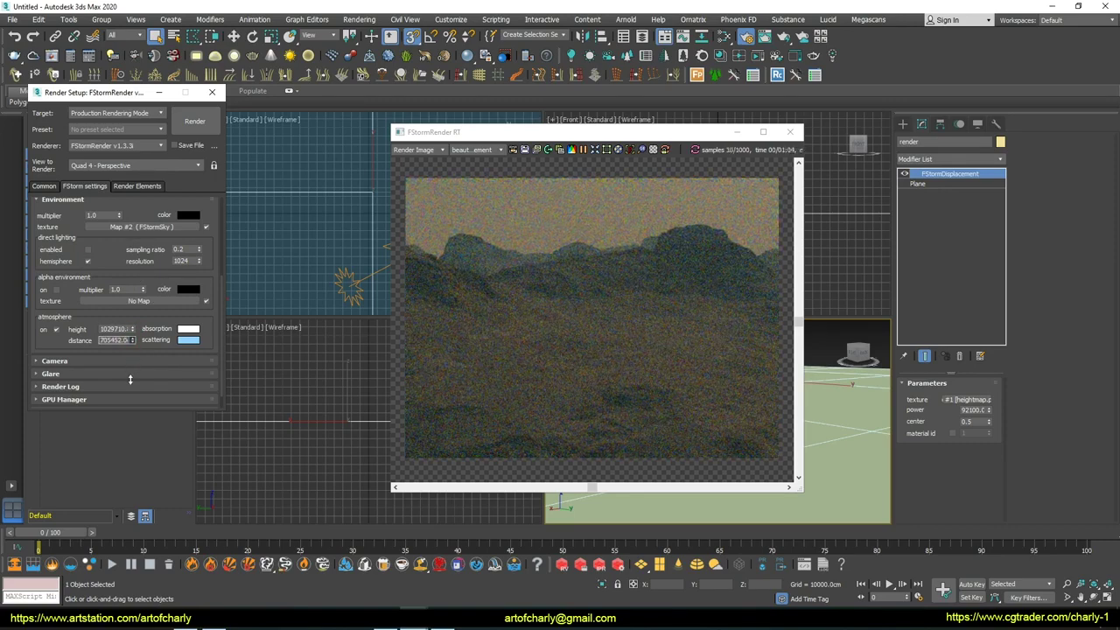
left_click_drag(129, 379, 130, 376)
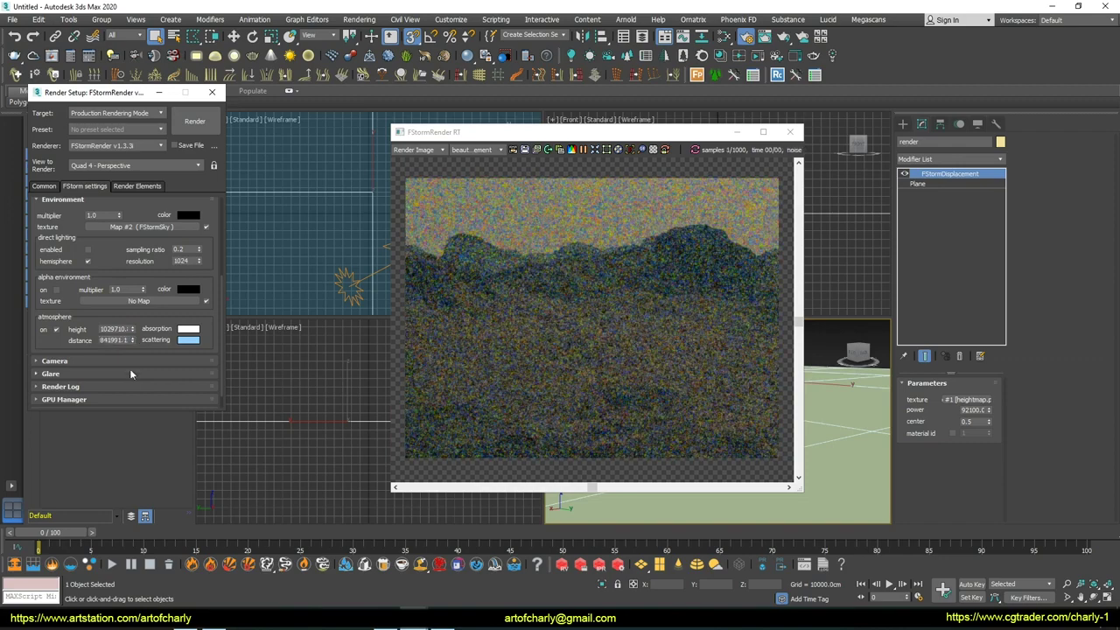
left_click_drag(135, 331, 136, 329)
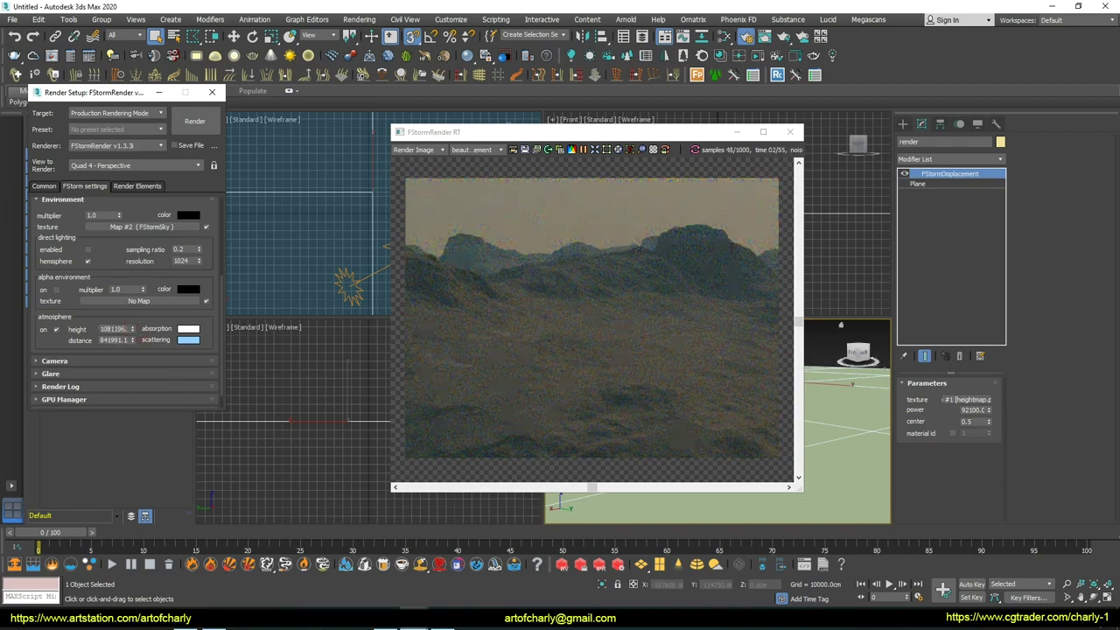
left_click(603, 324)
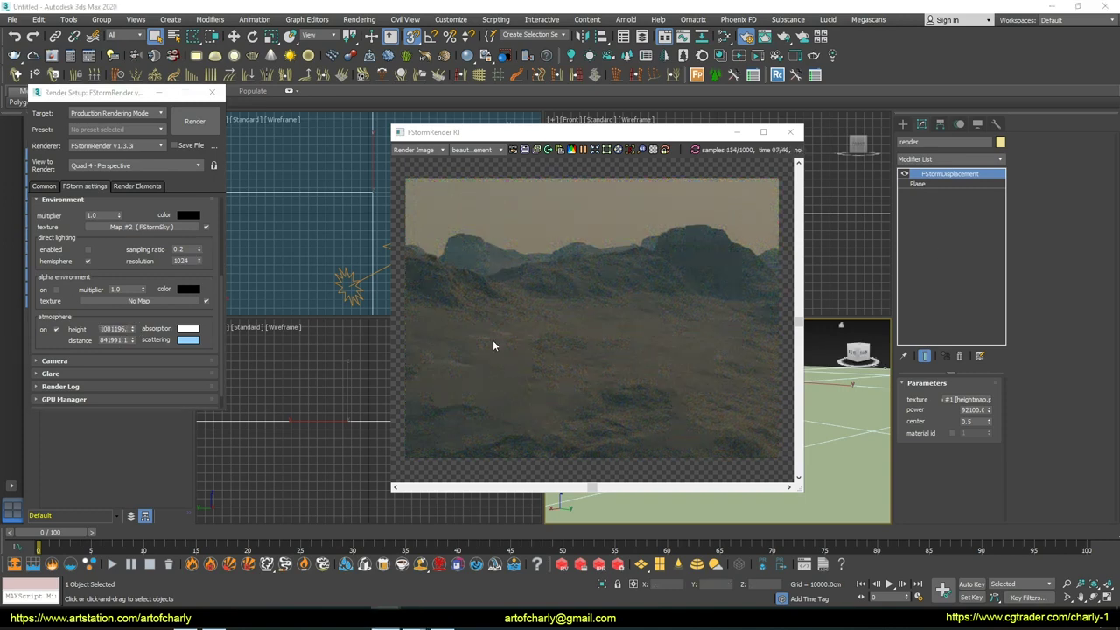
Step: In Tone Mapping, set exposure 5.0, gamma 0.9, contrast 0.5, burn 0.5 and vignetting 5.0
scroll(79, 216, "up", 3)
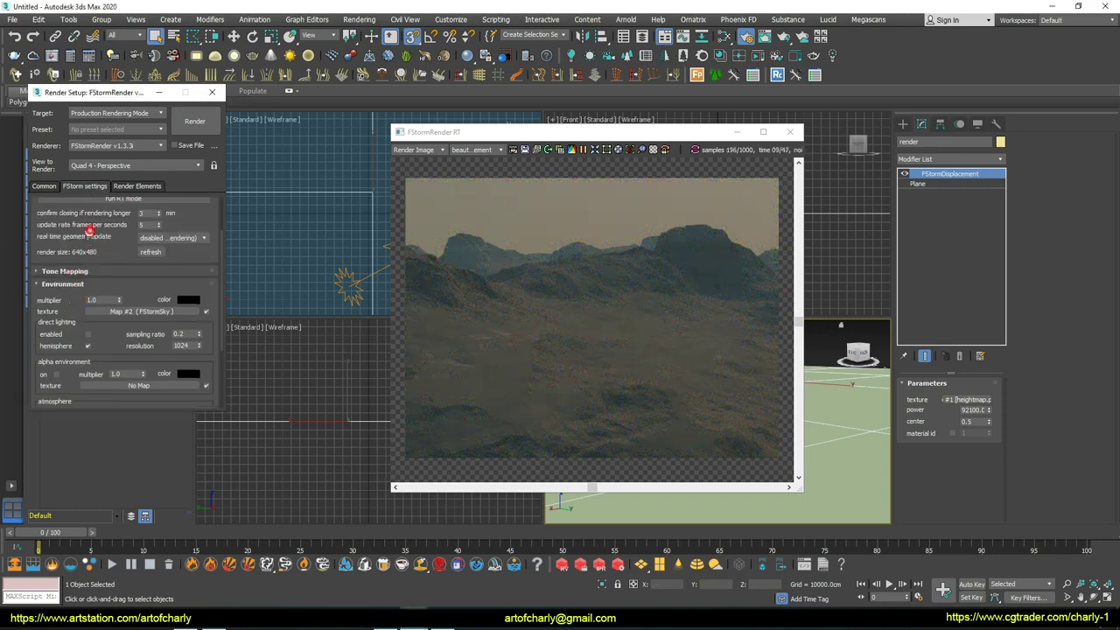
left_click(65, 258)
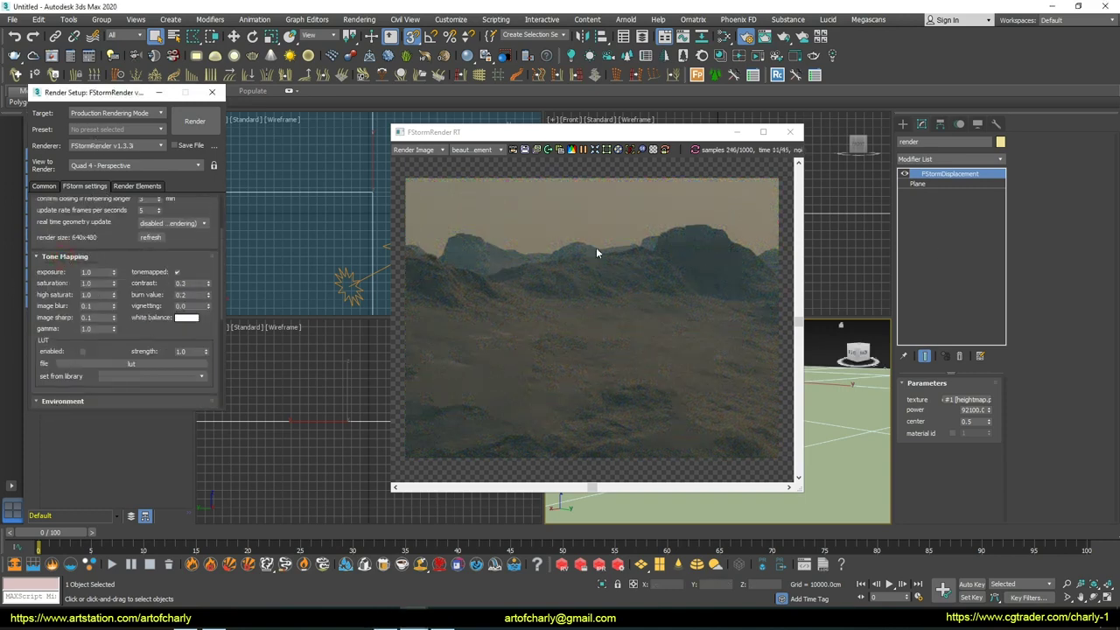
left_click_drag(113, 272, 113, 269)
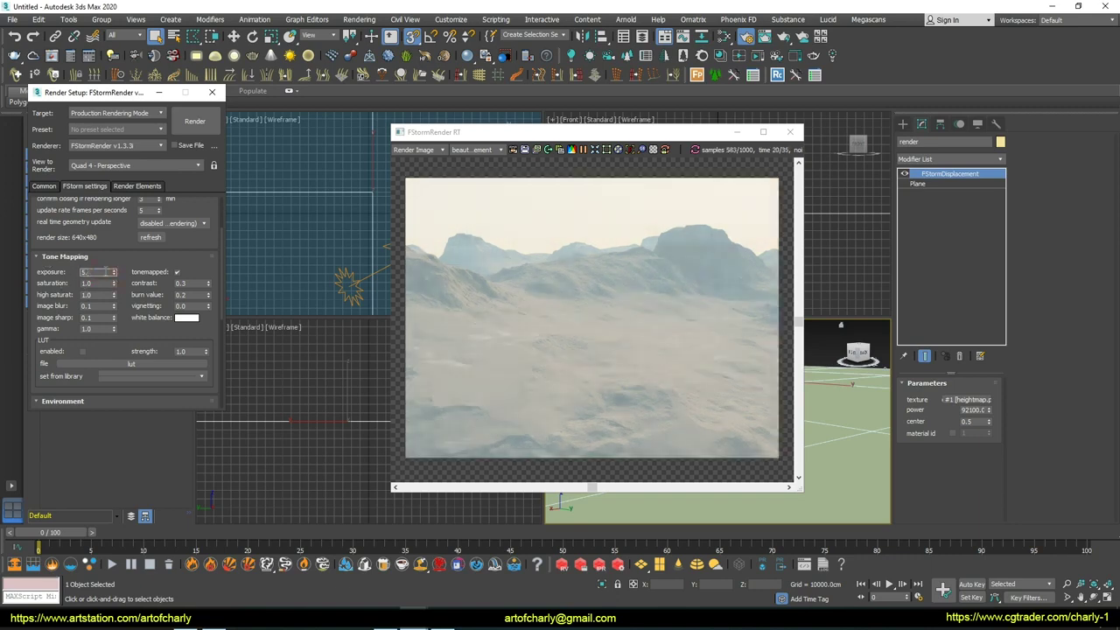
left_click(109, 319)
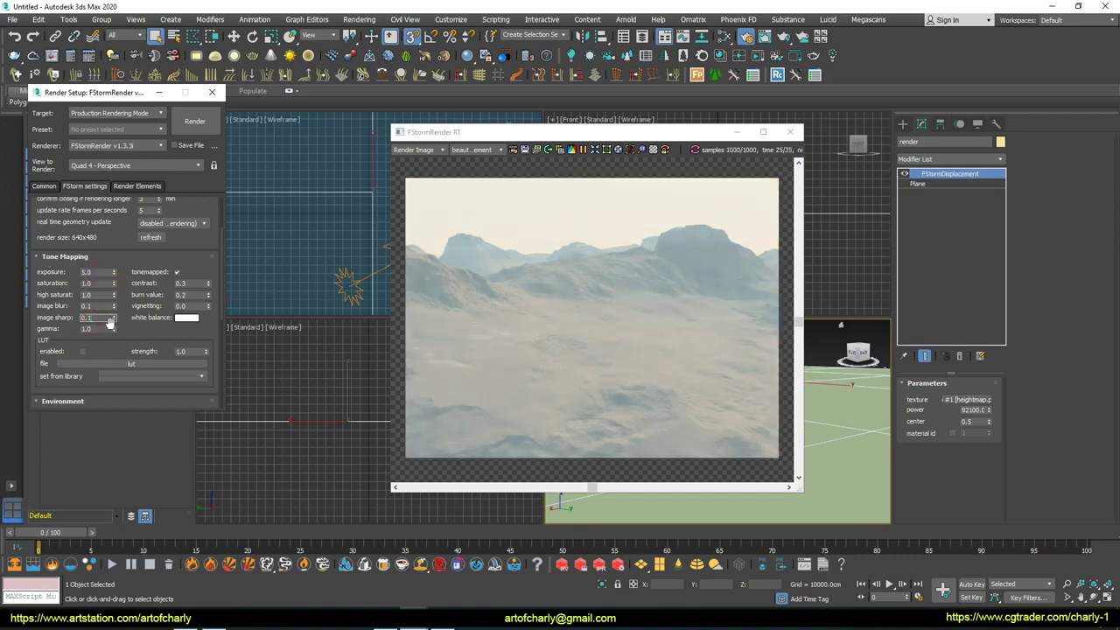
type("0.2")
left_click_drag(113, 329, 112, 333)
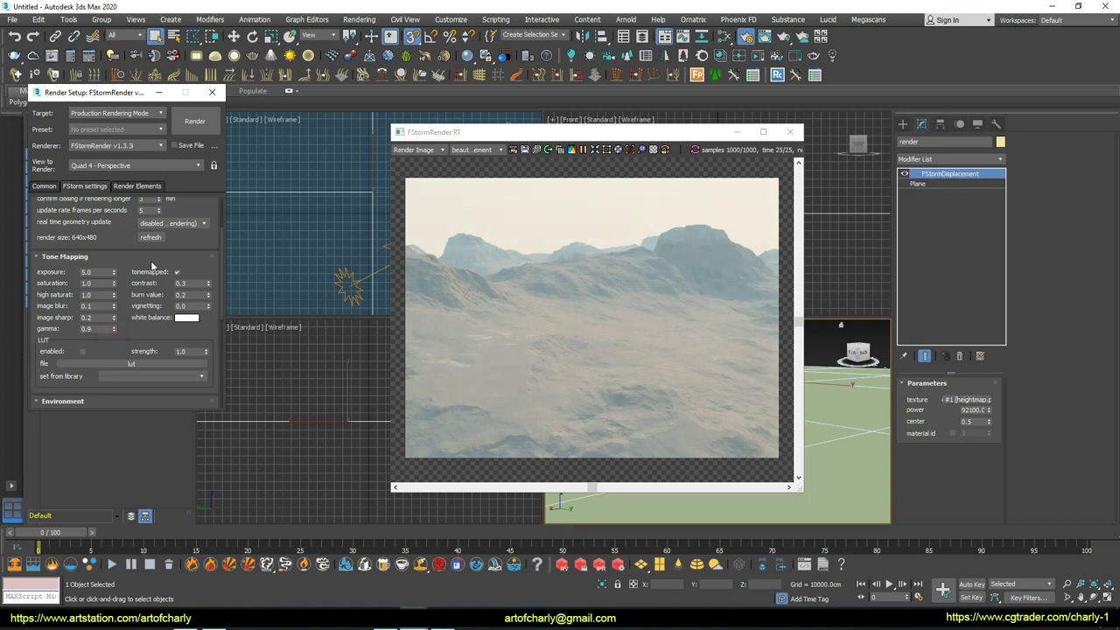
type("0.5")
key("Return")
key("Tab")
type("0.5")
key("Tab")
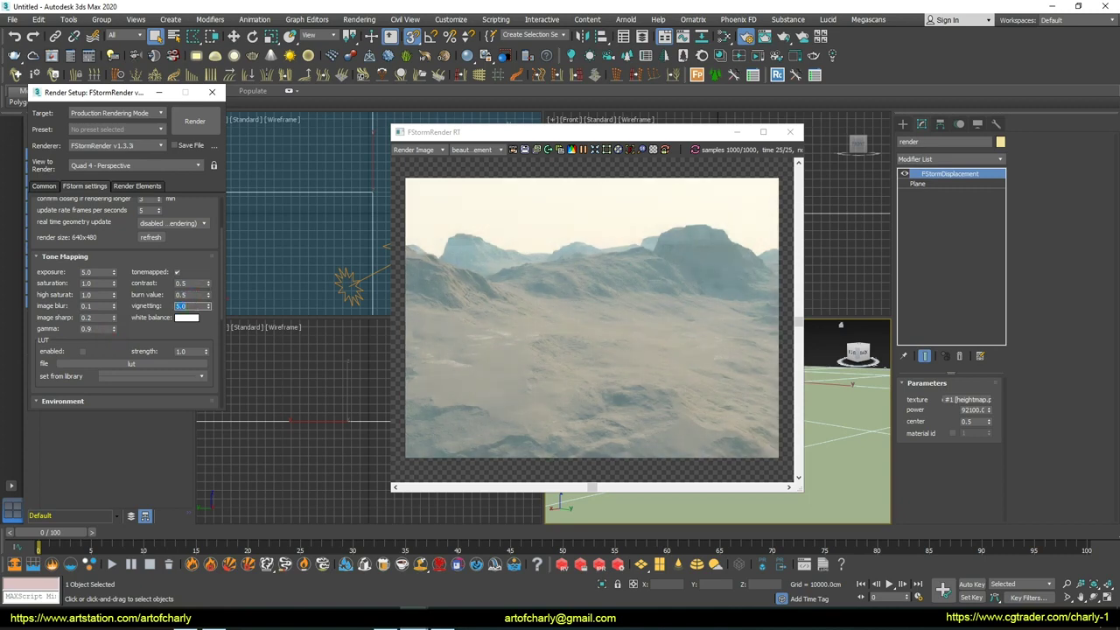
key("Return")
Step: Scroll Render Setup down to the Environment atmosphere settings, keeping the perspective view rendering
left_click(347, 284)
scroll(64, 271, "down", 3)
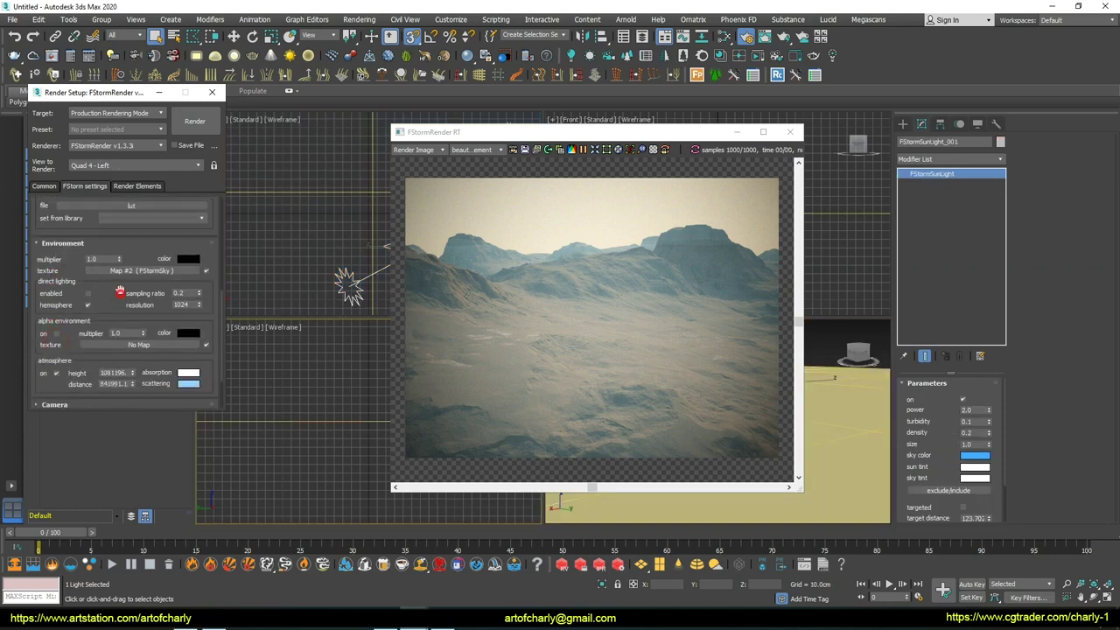
scroll(120, 291, "down", 1)
right_click(263, 298)
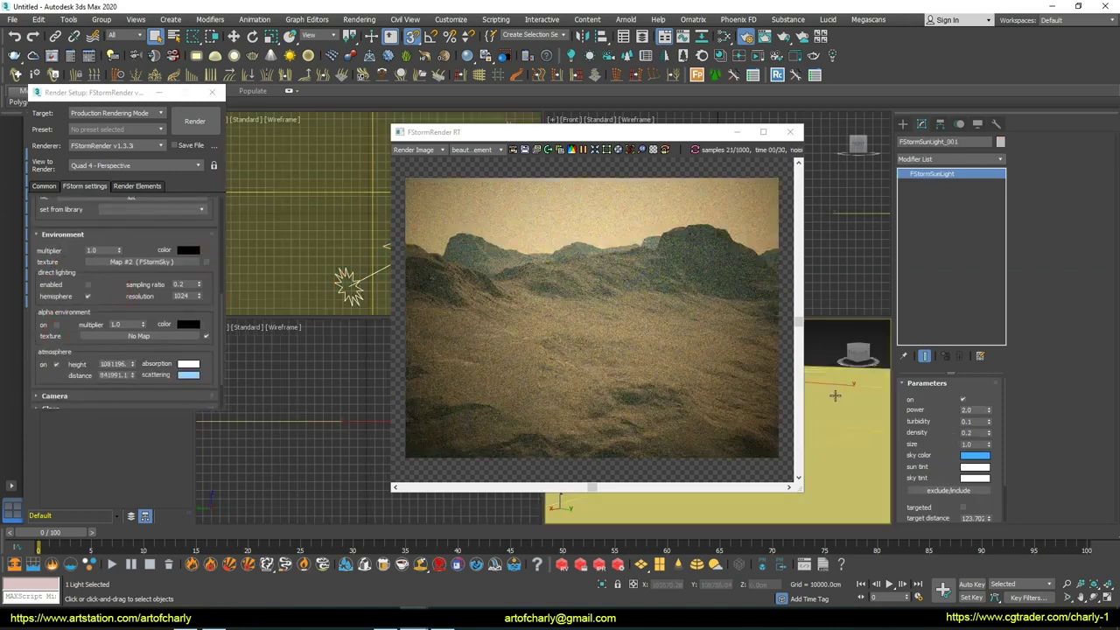
scroll(109, 280, "down", 1)
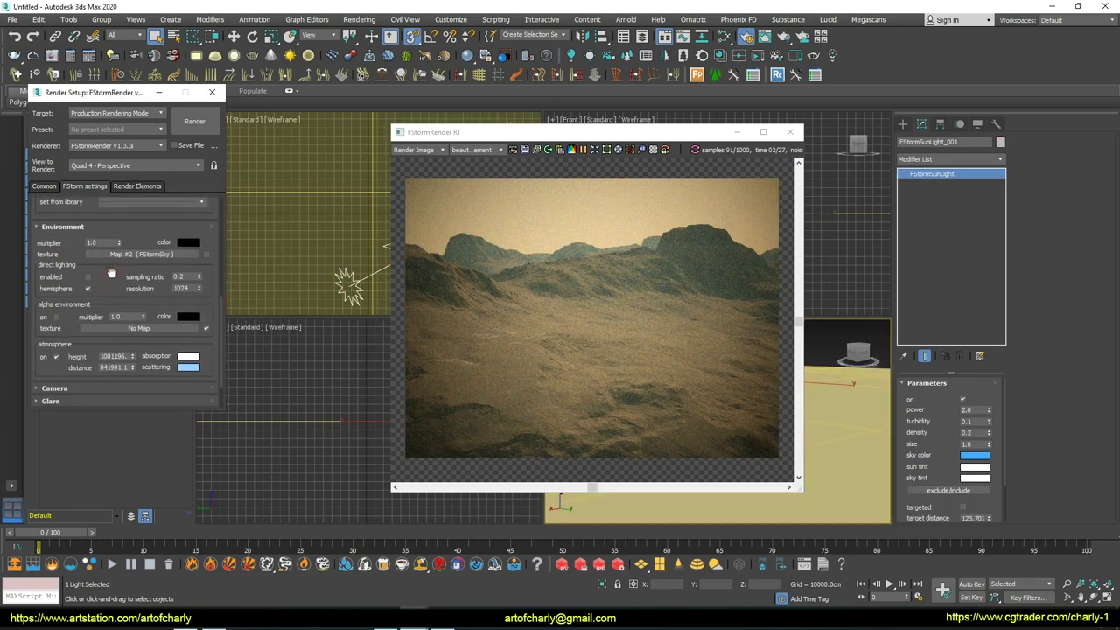
scroll(111, 267, "down", 1)
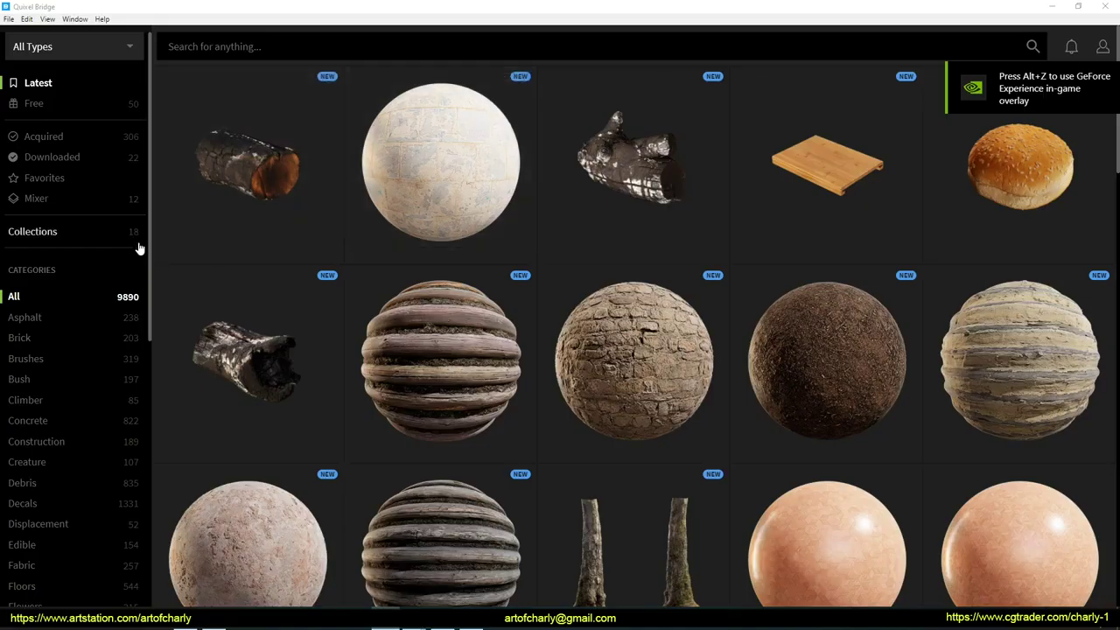
Step: In Quixel Bridge, open Frozen_land under Mixer and keep 8K JPEG export to 3ds Max
left_click(28, 210)
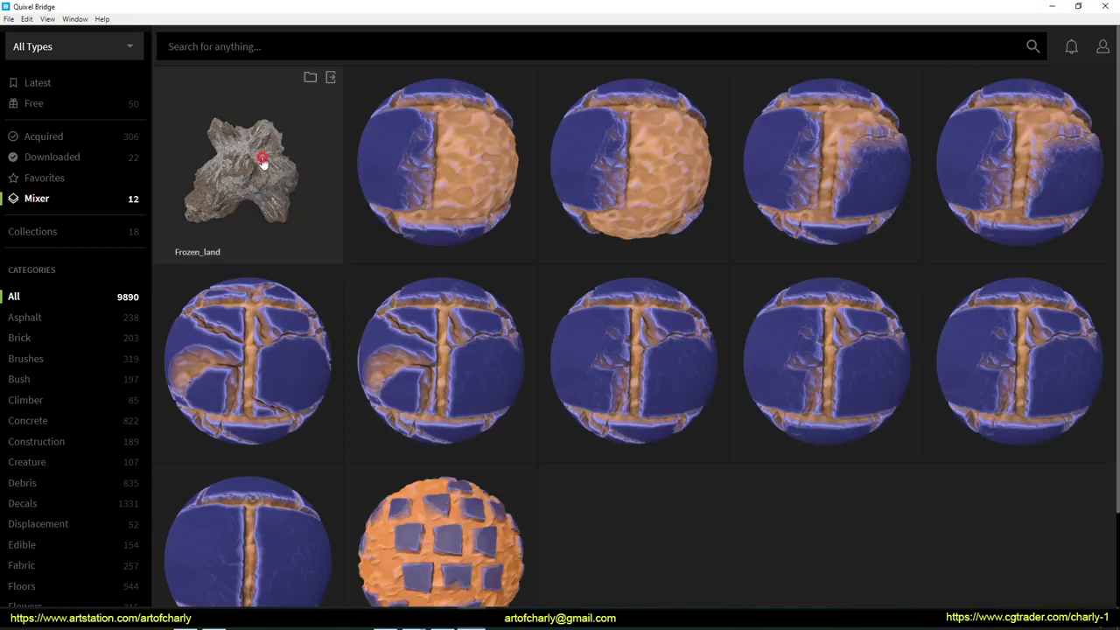
left_click(262, 163)
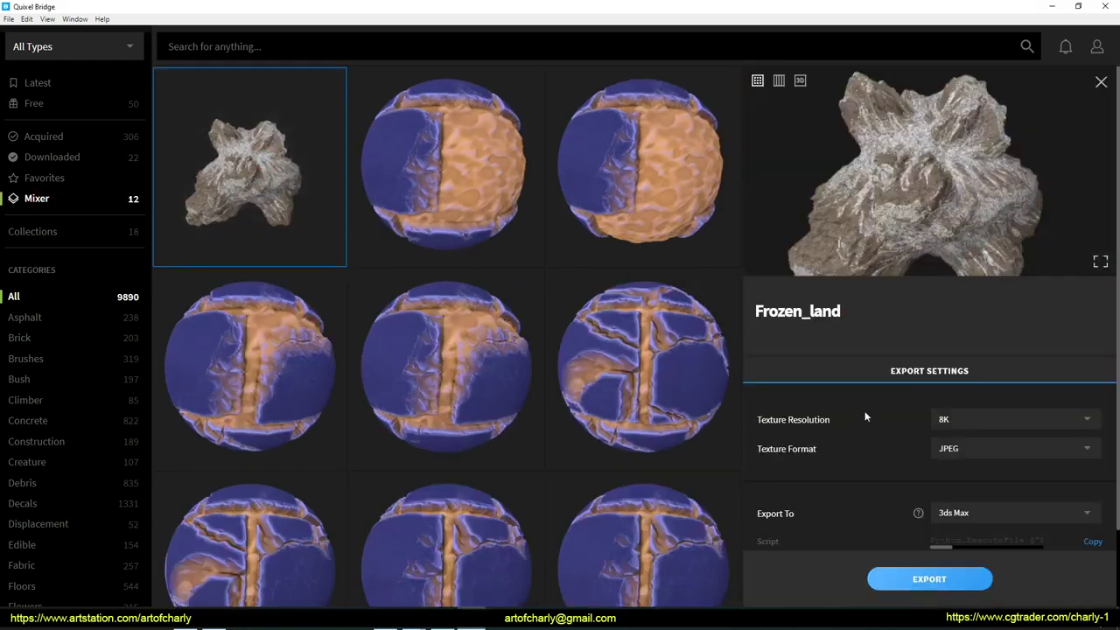
left_click(987, 425)
left_click(960, 493)
scroll(984, 442, "down", 2)
mouse_move(927, 437)
left_mouse_down()
mouse_move(985, 409)
mouse_move(933, 436)
left_mouse_up()
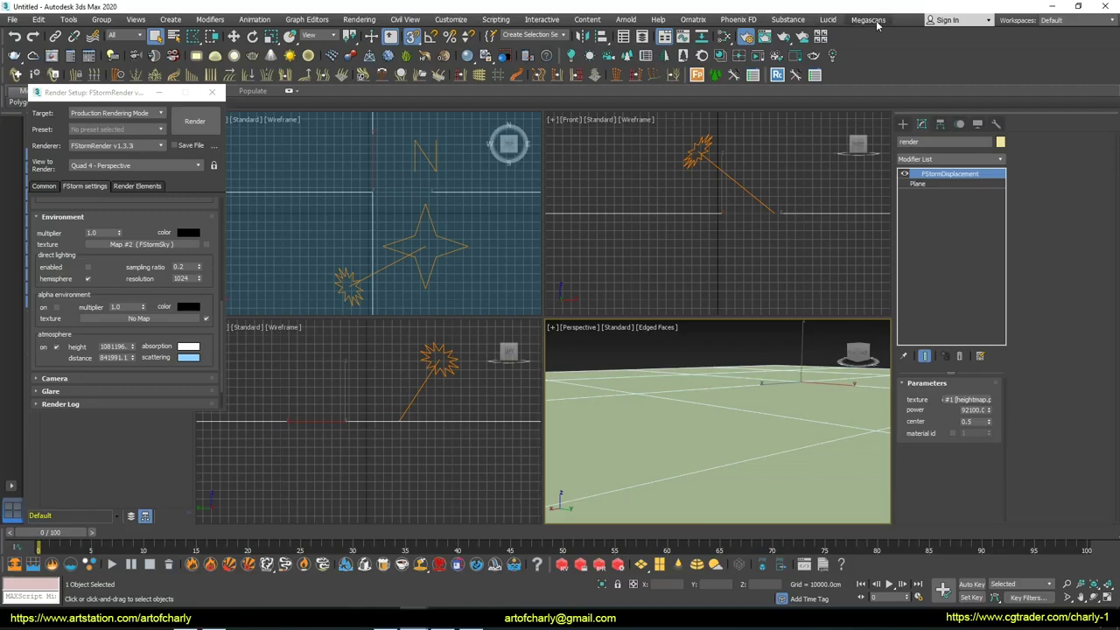
left_click(877, 23)
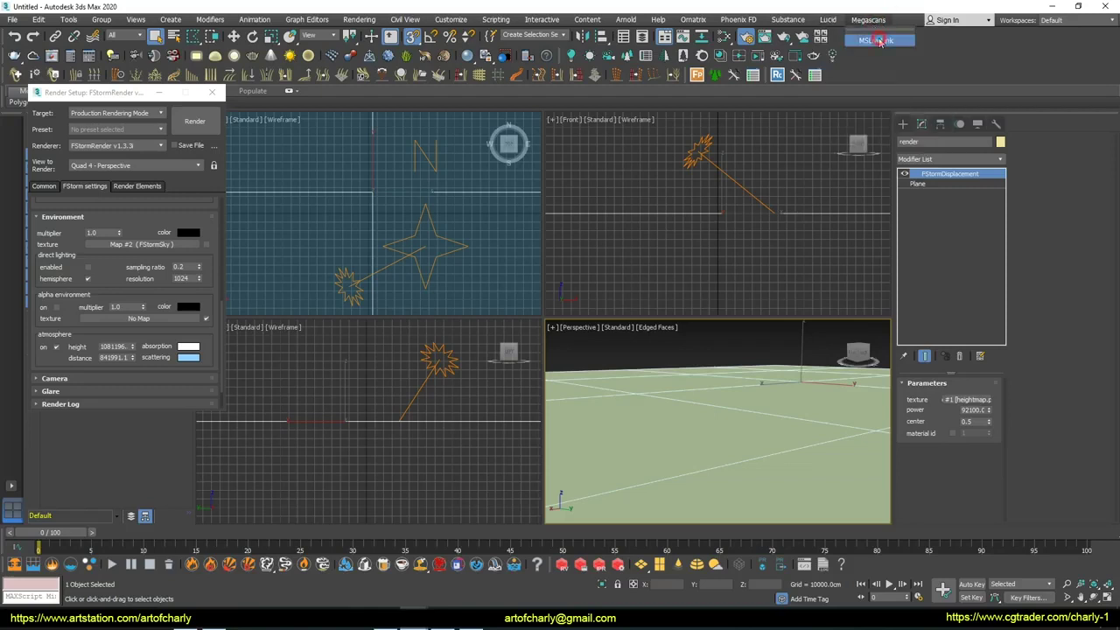
Step: Set MSLiveLink to FStorm with the Default FStorm workflow, then export Frozen_land from Bridge
left_click(876, 41)
left_click_drag(562, 151, 364, 131)
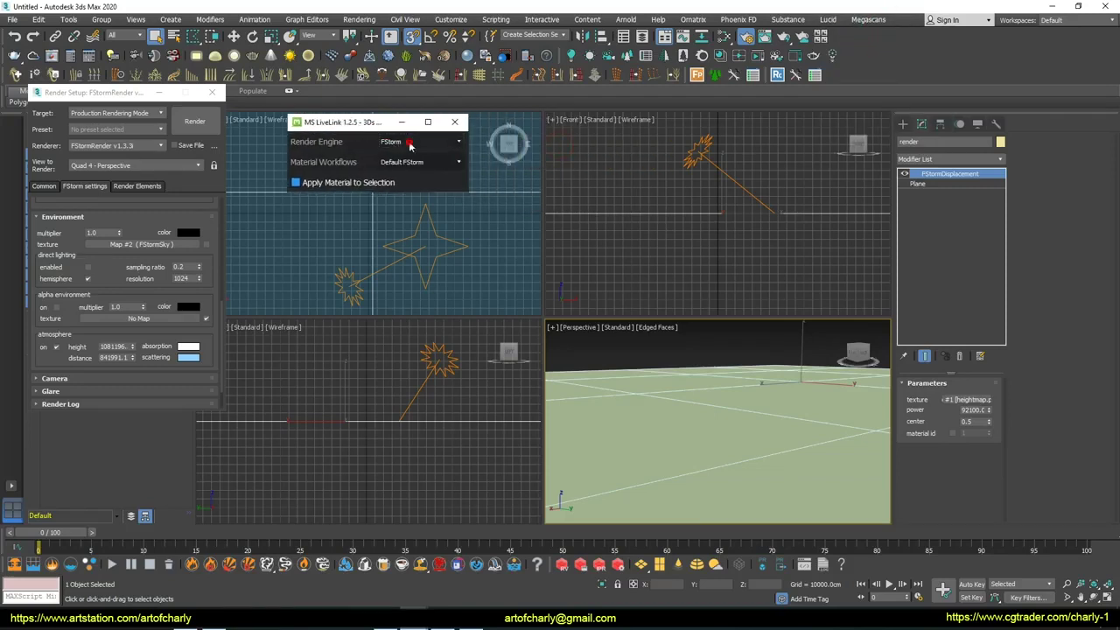
left_click(409, 142)
left_click(396, 200)
left_click(424, 163)
left_click(425, 175)
left_click_drag(363, 123, 329, 122)
left_click(658, 396)
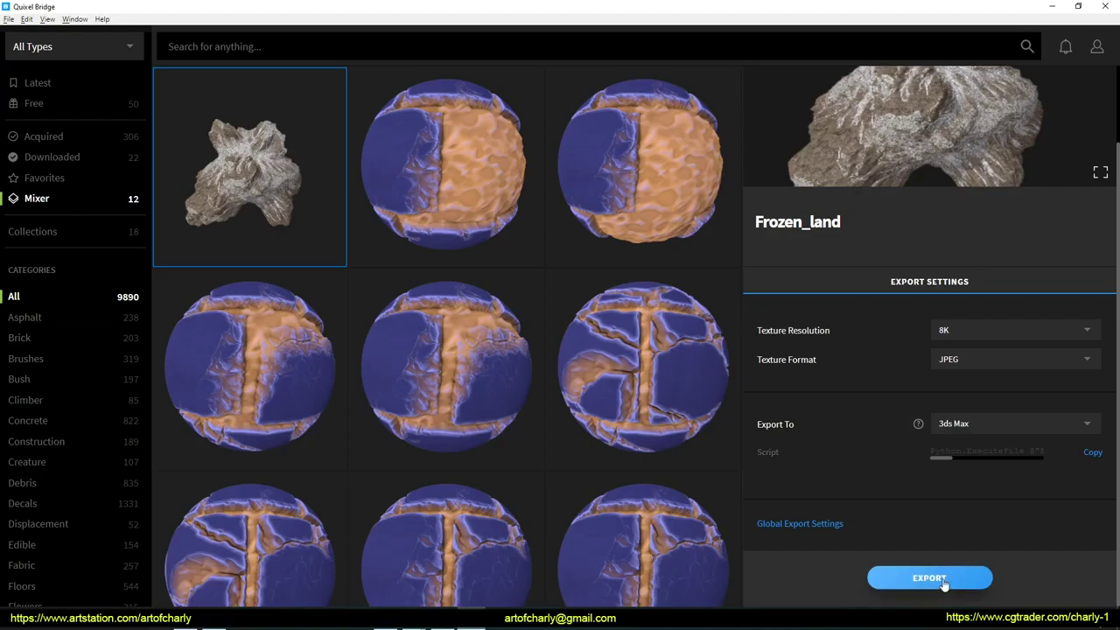
left_click(943, 579)
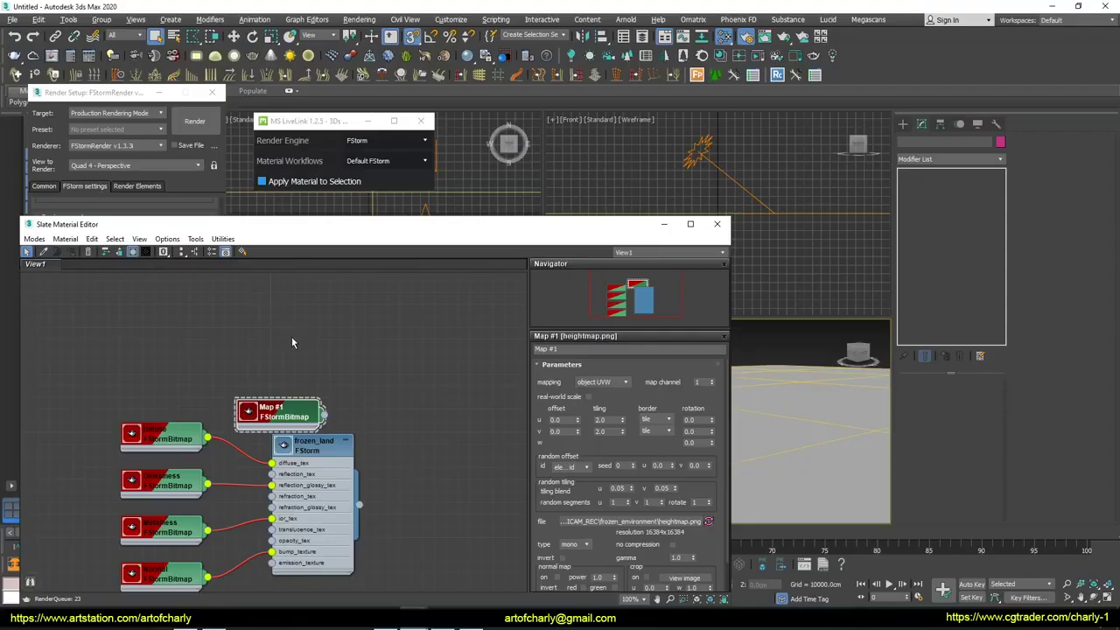
Step: Delete the duplicate FStormDisplacement modifier from the terrain plane, keeping the heightmap.png one
mouse_move(318, 354)
left_mouse_down()
mouse_move(447, 285)
mouse_move(472, 339)
mouse_move(489, 328)
left_mouse_up()
left_click(275, 550)
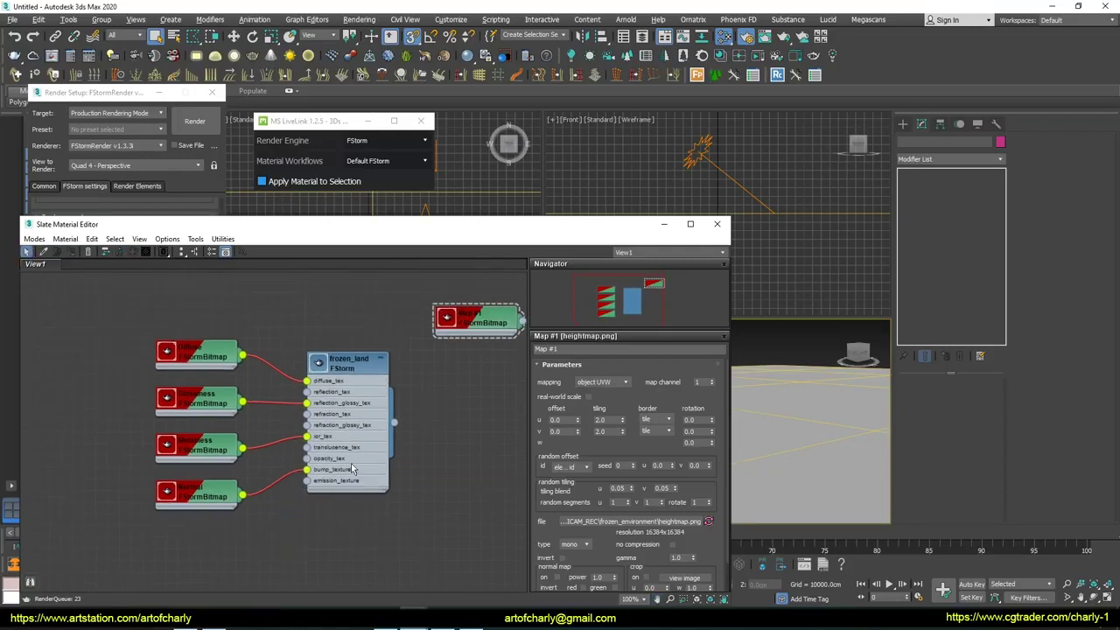
left_click(827, 431)
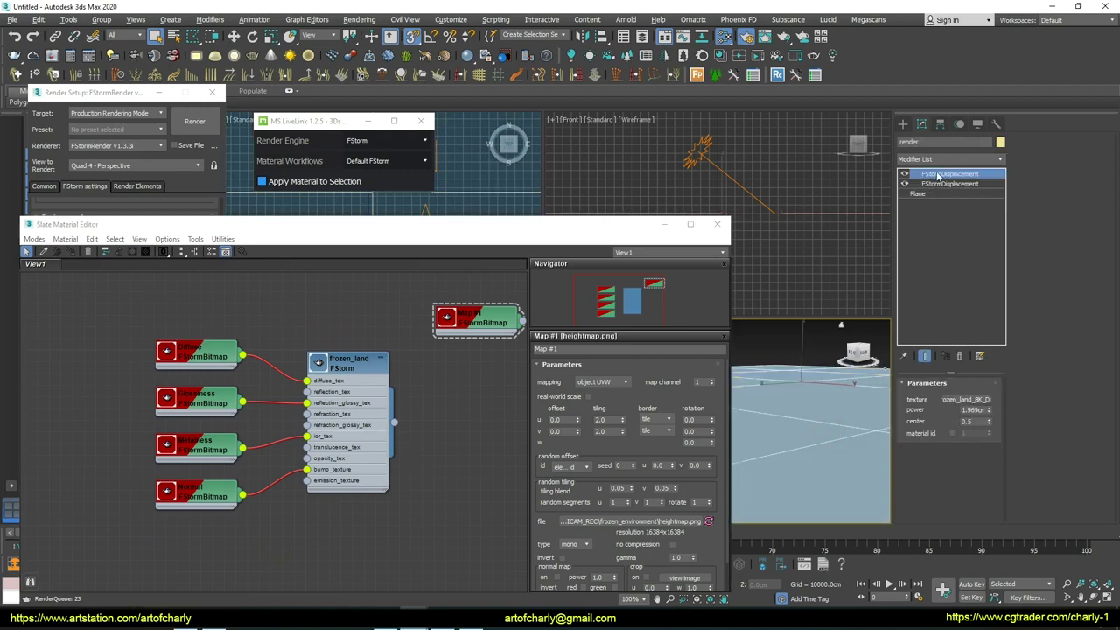
left_click(903, 181)
left_click_drag(971, 176, 947, 181)
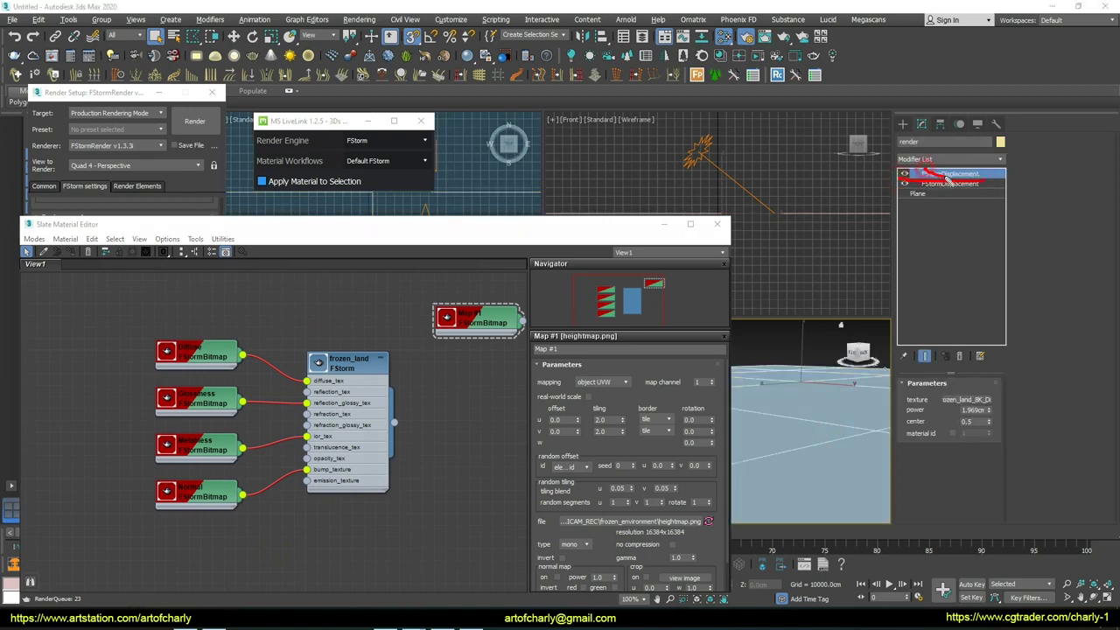
left_click(958, 357)
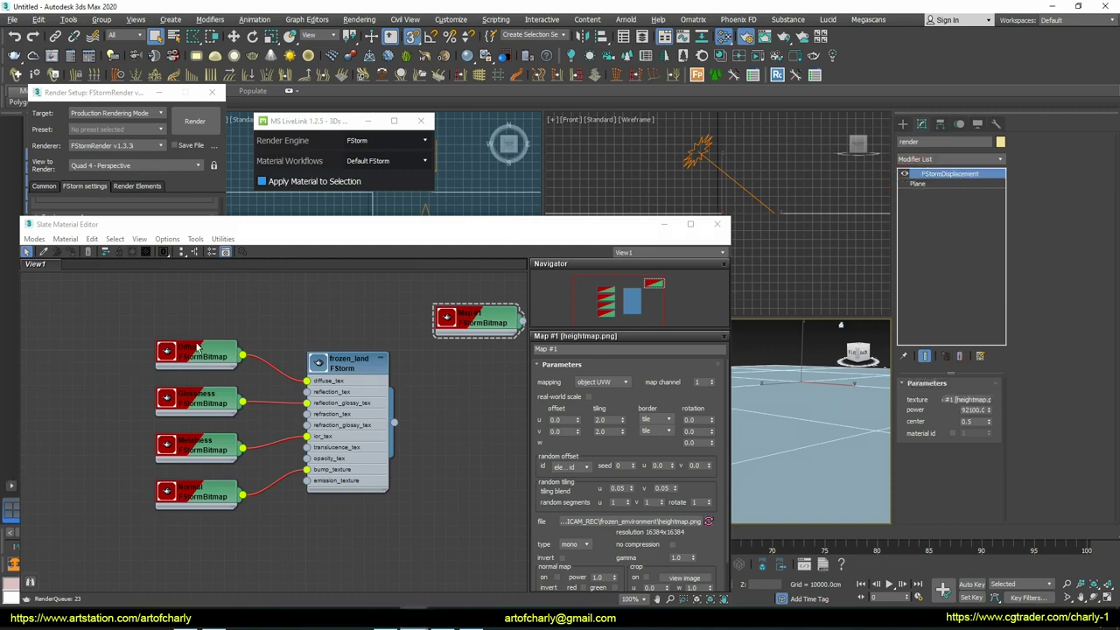
Step: Close the Slate Material Editor
left_click(716, 224)
scroll(87, 259, "up", 2)
scroll(96, 289, "up", 2)
scroll(105, 306, "up", 2)
scroll(120, 332, "up", 2)
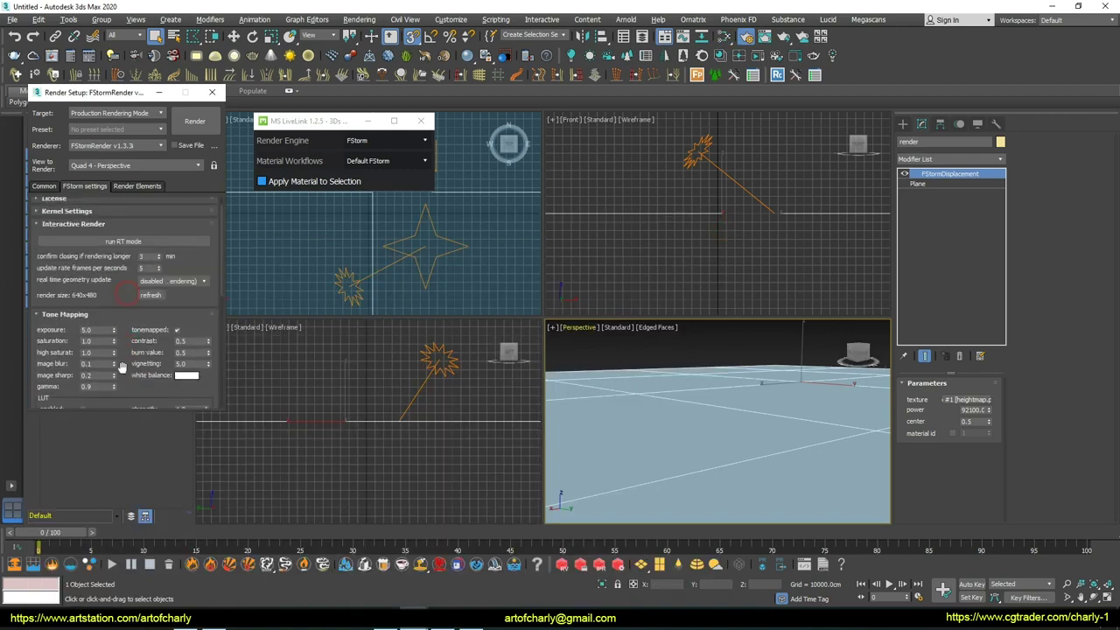
Step: Start the FStorm RT interactive render and close the MS LiveLink window
left_click(122, 243)
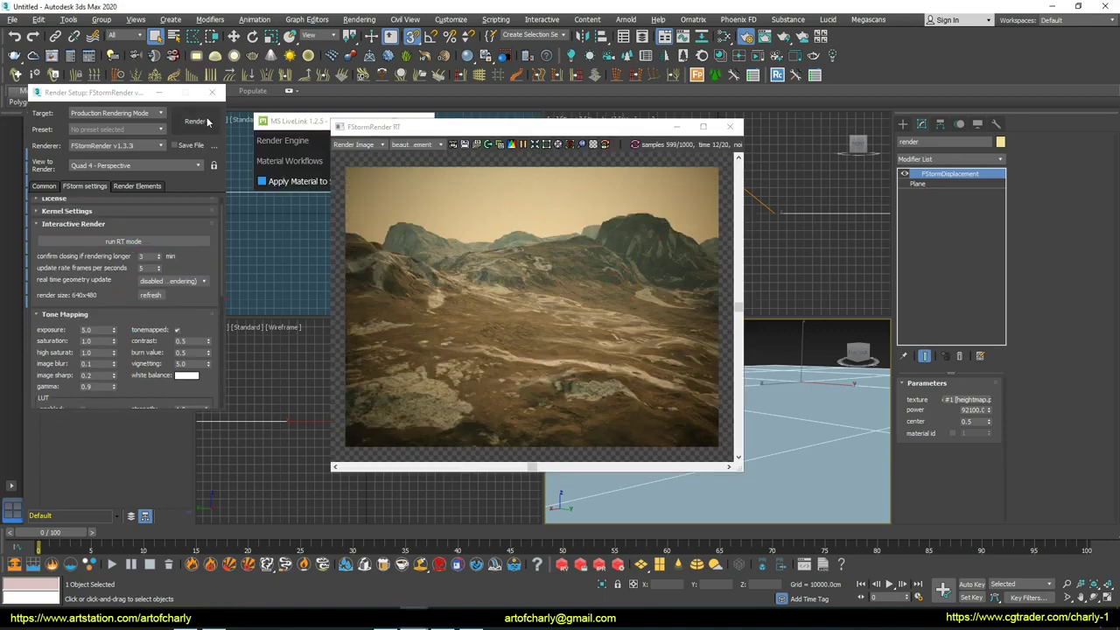
left_click(297, 122)
left_click(374, 127)
left_click_drag(376, 127, 346, 127)
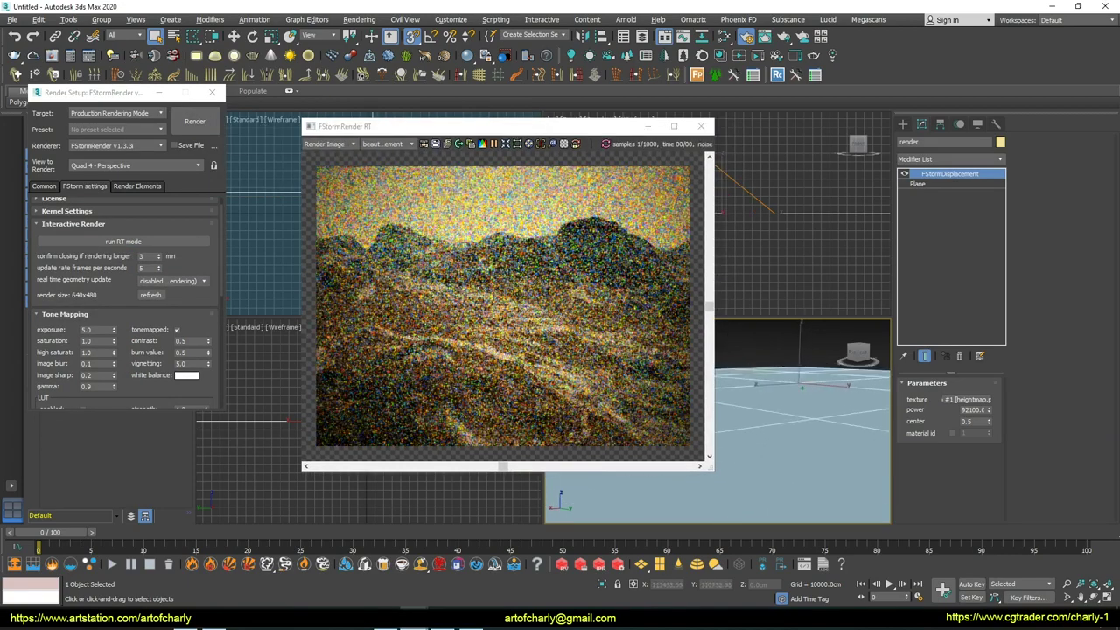
Step: Pan and orbit the Perspective view to frame several mountain compositions, including the large peak
mouse_move(797, 407)
middle_mouse_down()
mouse_move(744, 408)
mouse_move(793, 401)
middle_mouse_up()
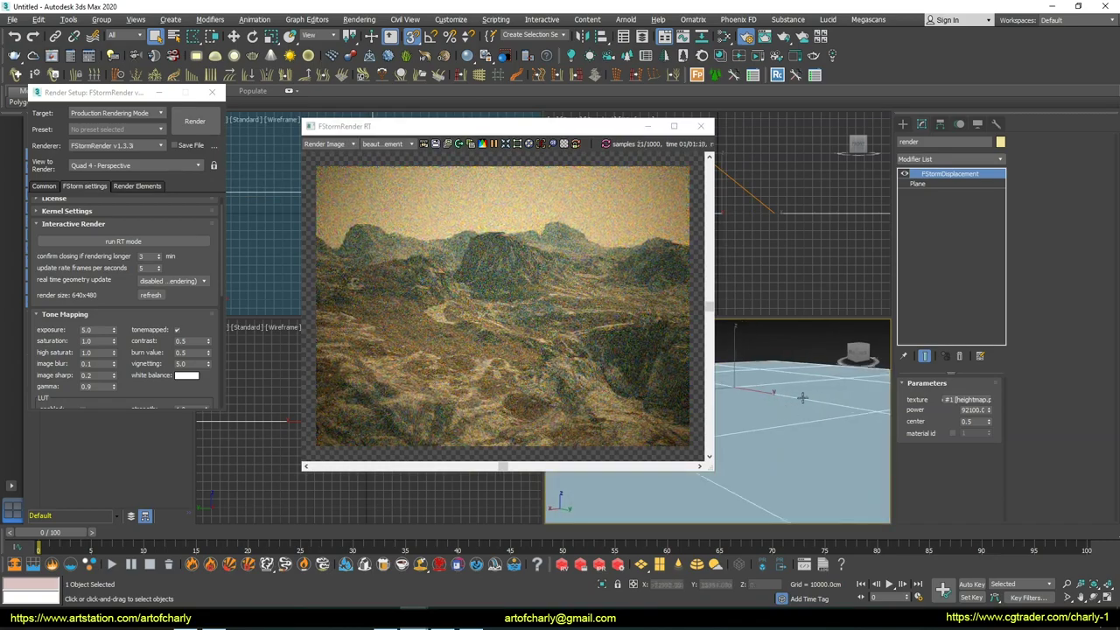
mouse_move(794, 415)
middle_mouse_down()
mouse_move(772, 414)
mouse_move(780, 417)
middle_mouse_up()
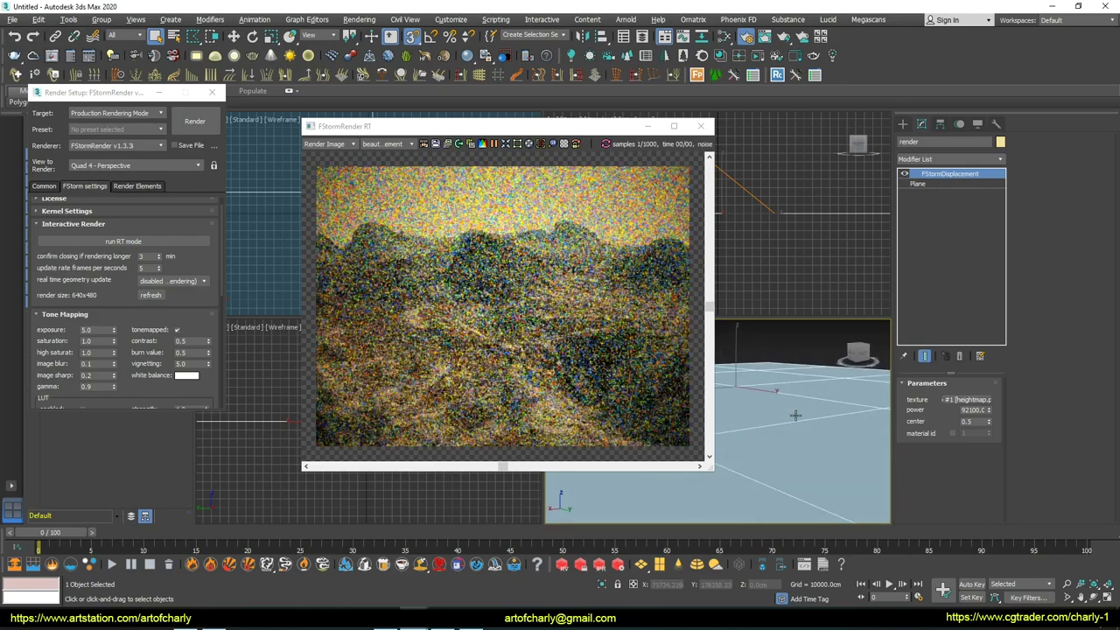
middle_click_drag(781, 417, 770, 412)
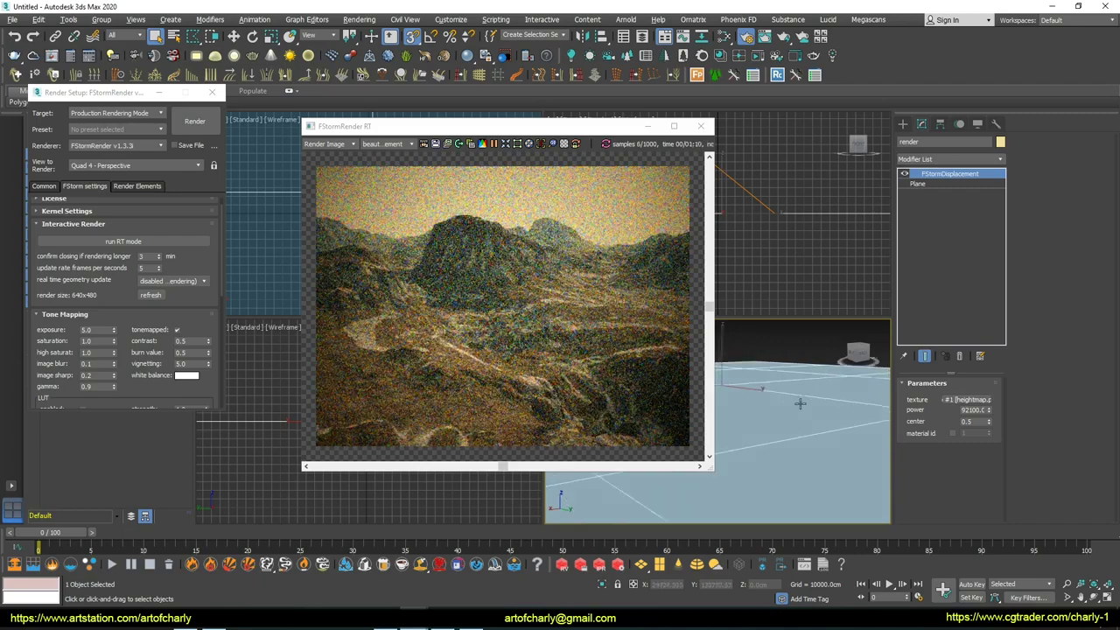
mouse_move(790, 405)
middle_mouse_down()
mouse_move(774, 411)
mouse_move(830, 393)
mouse_move(827, 429)
middle_mouse_up()
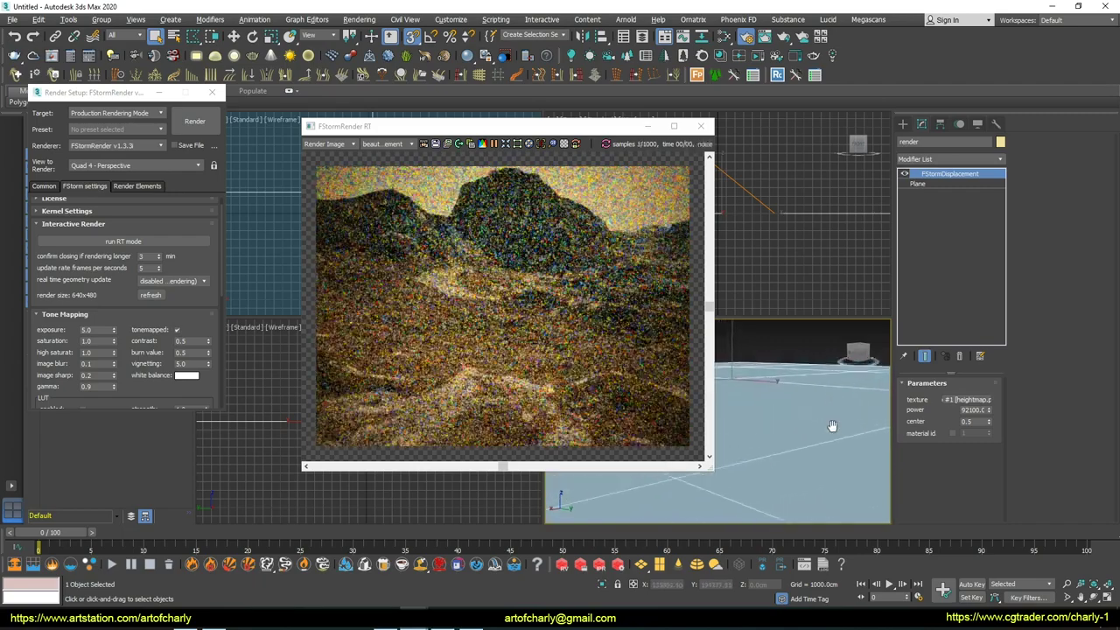
mouse_move(826, 430)
middle_mouse_down()
mouse_move(836, 430)
mouse_move(798, 437)
mouse_move(812, 432)
middle_mouse_up()
middle_click_drag(892, 416, 826, 418)
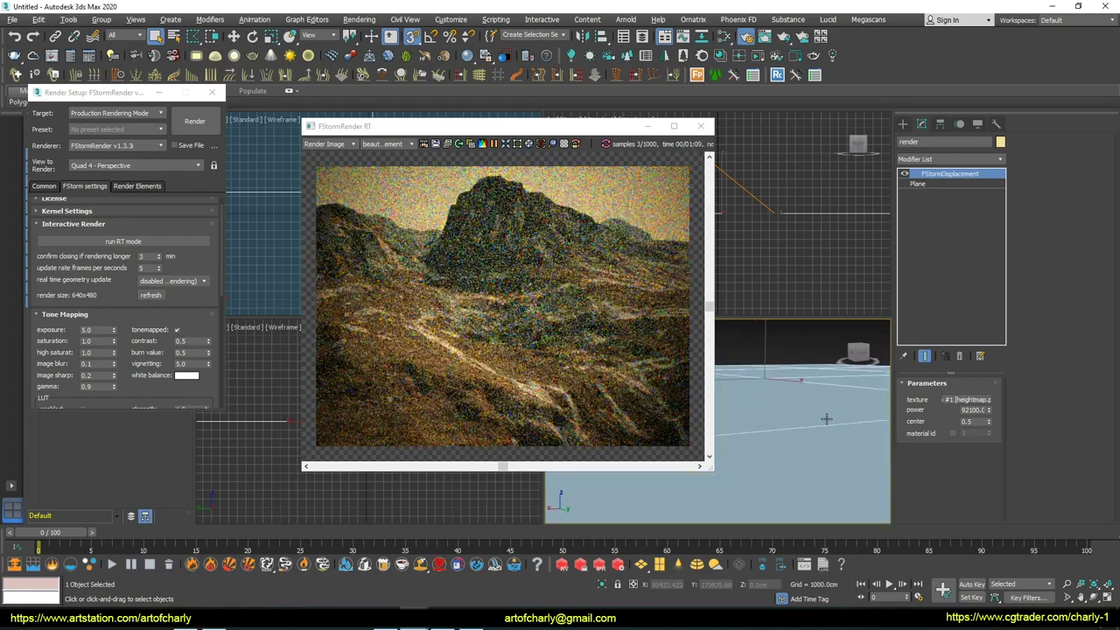
mouse_move(824, 414)
middle_mouse_down()
mouse_move(838, 447)
mouse_move(833, 430)
middle_mouse_up()
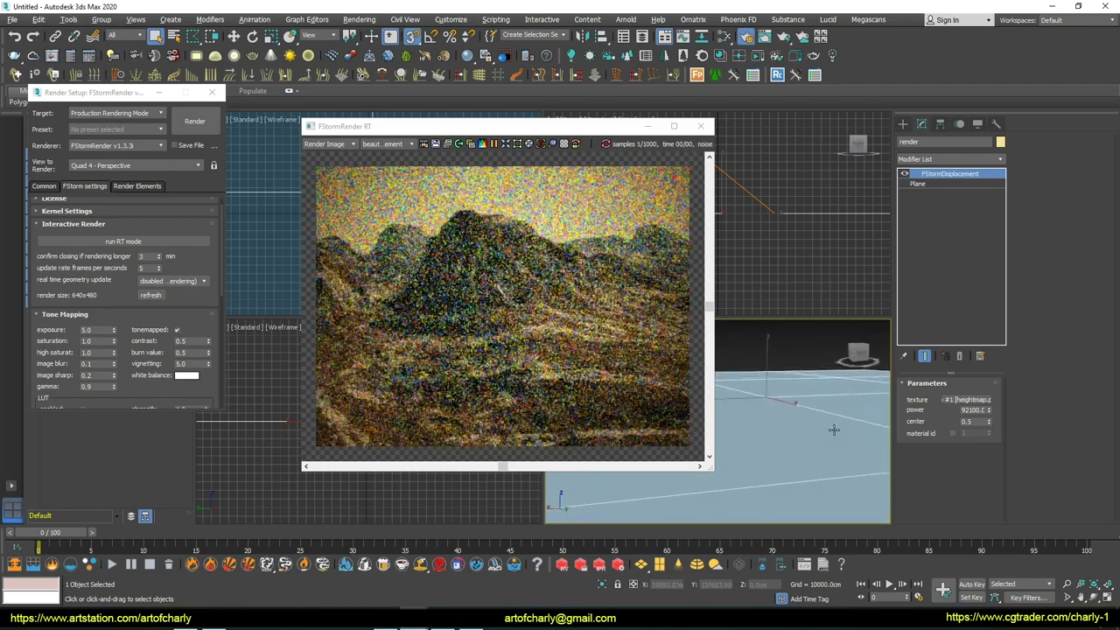